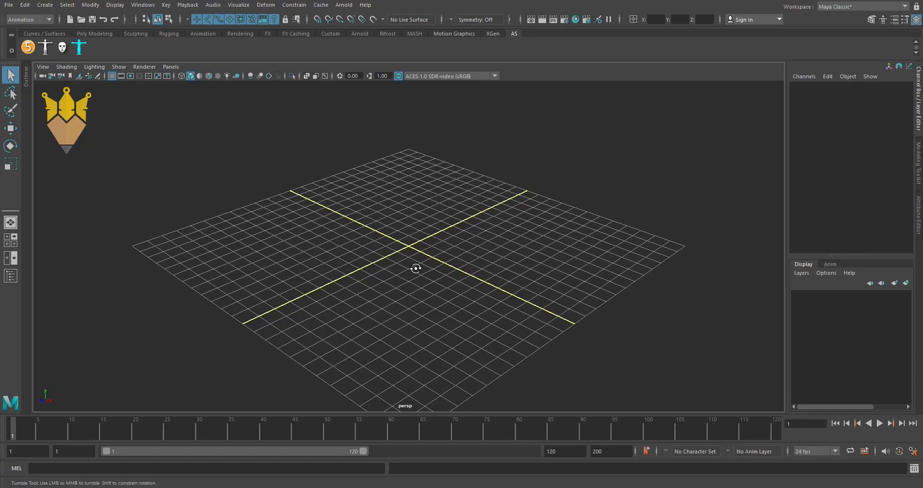
# Orbit and dolly around the empty grid, then switch to the top/persp/front/side four-view layout.
pyautogui.keyDown('alt'); pyautogui.moveTo(417, 267); pyautogui.dragTo(390, 265); pyautogui.keyUp('alt')
pyautogui.keyDown('alt'); pyautogui.moveTo(389, 265); pyautogui.dragTo(409, 255, button='middle'); pyautogui.keyUp('alt')
pyautogui.moveTo(409, 255)
pyautogui.keyDown('alt'); pyautogui.mouseDown(button='right')
pyautogui.moveTo(233, 271)
pyautogui.moveTo(328, 273)
pyautogui.moveTo(405, 257)
pyautogui.mouseUp(button='right'); pyautogui.keyUp('alt')
pyautogui.keyDown('alt'); pyautogui.moveTo(405, 257); pyautogui.dragTo(412, 274); pyautogui.keyUp('alt')
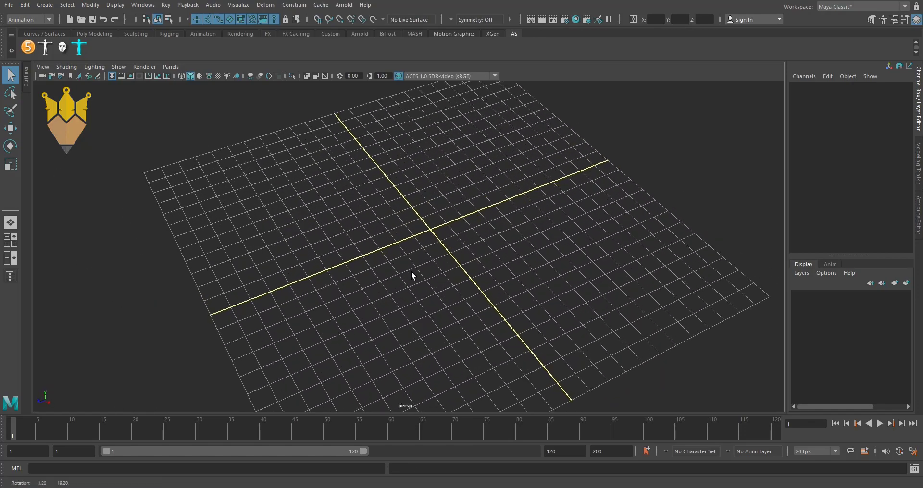
pyautogui.keyDown('alt'); pyautogui.moveTo(403, 282); pyautogui.dragTo(400, 276, button='middle'); pyautogui.keyUp('alt')
pyautogui.keyDown('alt'); pyautogui.moveTo(400, 277); pyautogui.dragTo(414, 268); pyautogui.keyUp('alt')
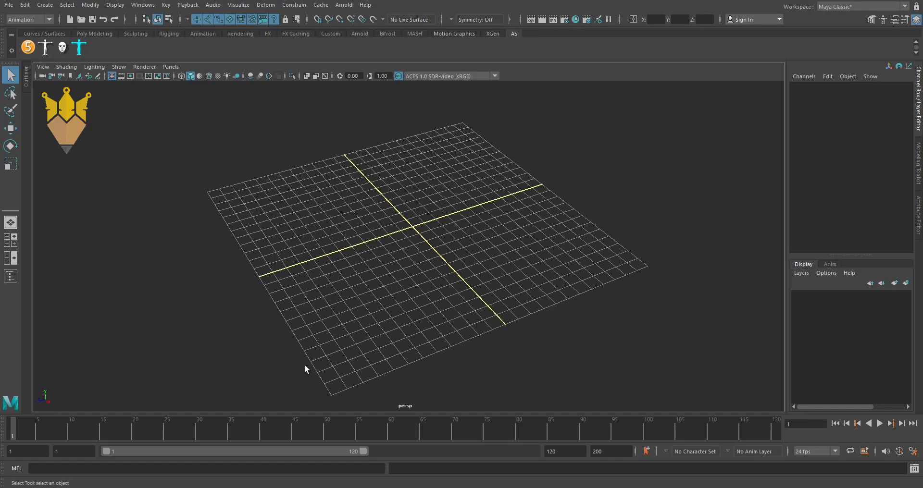
pyautogui.moveTo(379, 286)
pyautogui.keyDown('alt'); pyautogui.mouseDown()
pyautogui.moveTo(410, 291)
pyautogui.moveTo(391, 290)
pyautogui.mouseUp(); pyautogui.keyUp('alt')
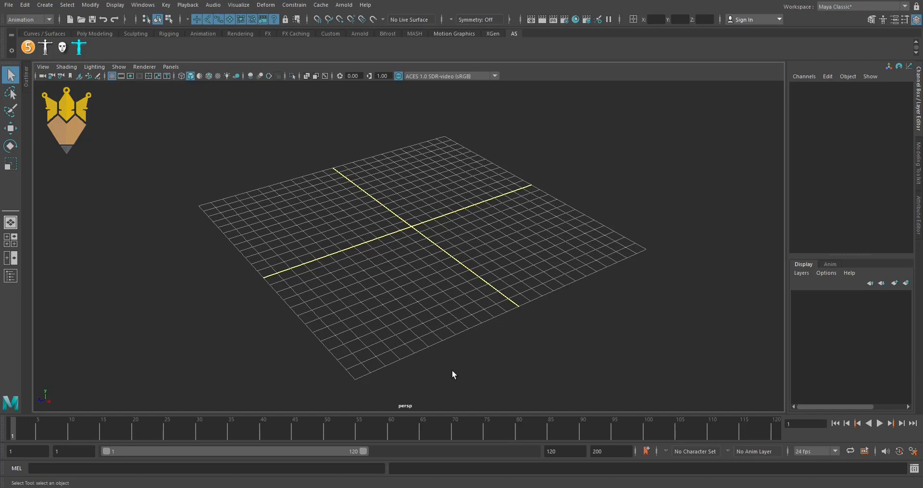
pyautogui.keyDown('alt'); pyautogui.moveTo(431, 302); pyautogui.dragTo(421, 301); pyautogui.keyUp('alt')
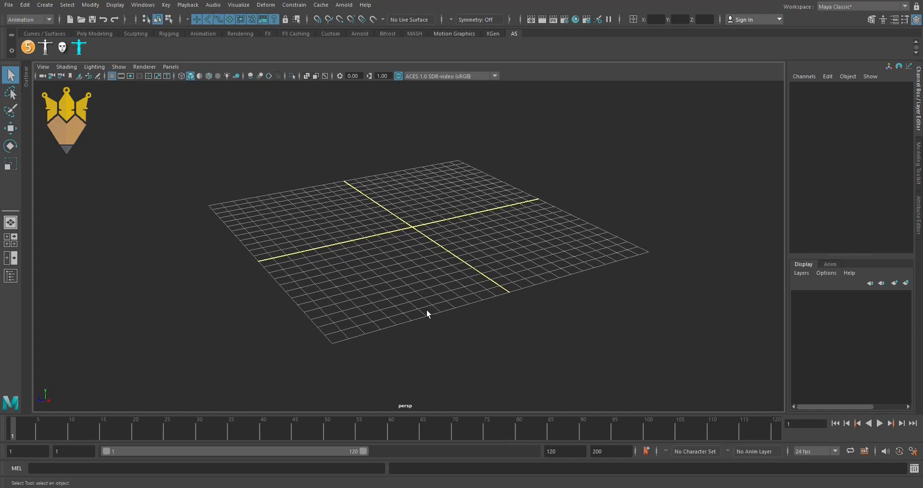
pyautogui.press('space')
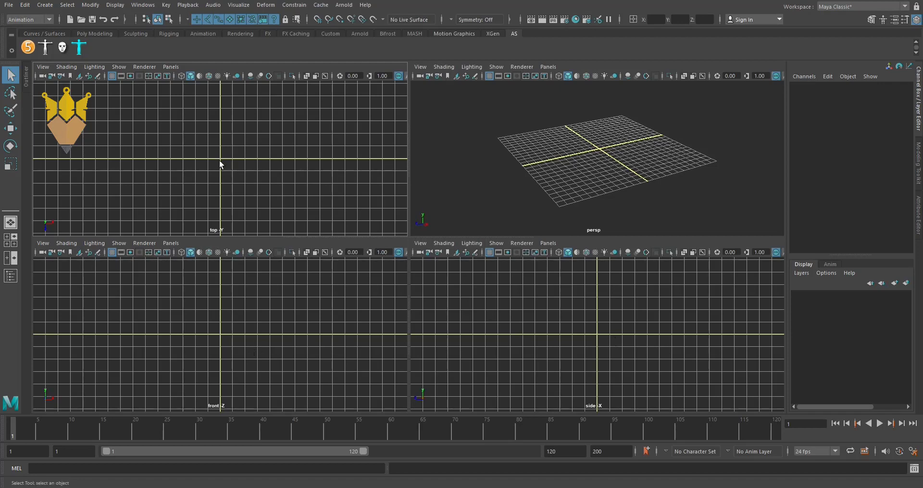
# Briefly maximize the top view, then fill the viewport with the perspective view and orbit it.
pyautogui.press('space')
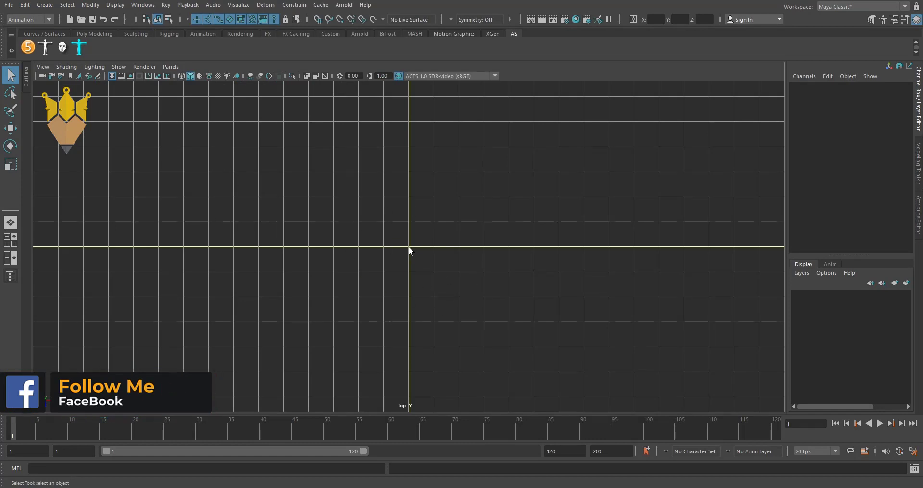
pyautogui.press('space')
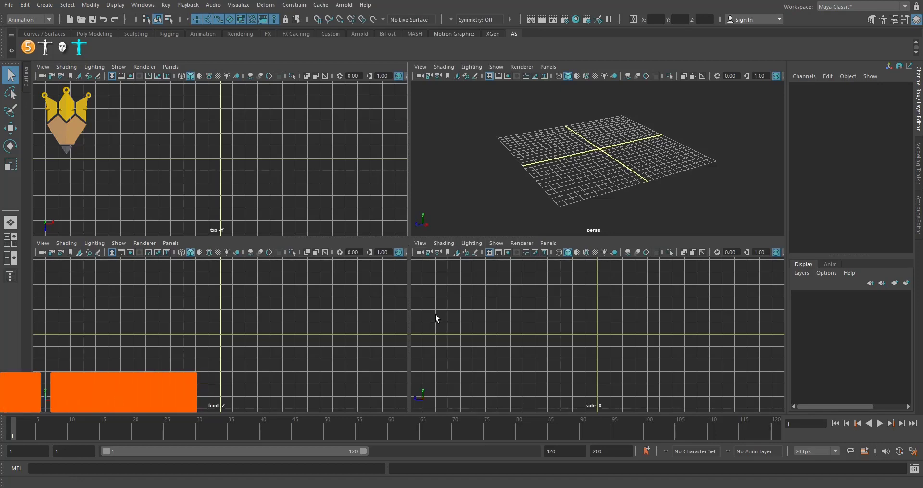
pyautogui.press('space')
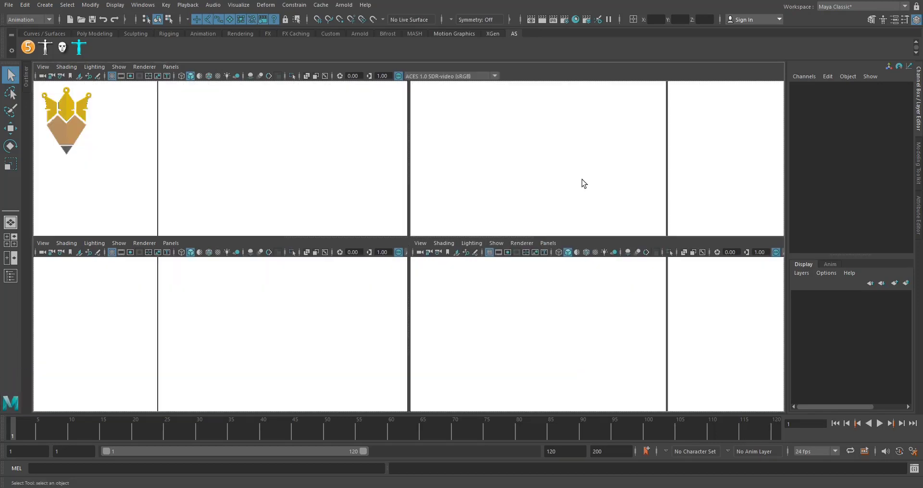
pyautogui.moveTo(403, 284)
pyautogui.keyDown('alt'); pyautogui.mouseDown()
pyautogui.moveTo(418, 270)
pyautogui.moveTo(405, 256)
pyautogui.moveTo(378, 279)
pyautogui.moveTo(379, 262)
pyautogui.moveTo(335, 241)
pyautogui.mouseUp(); pyautogui.keyUp('alt')
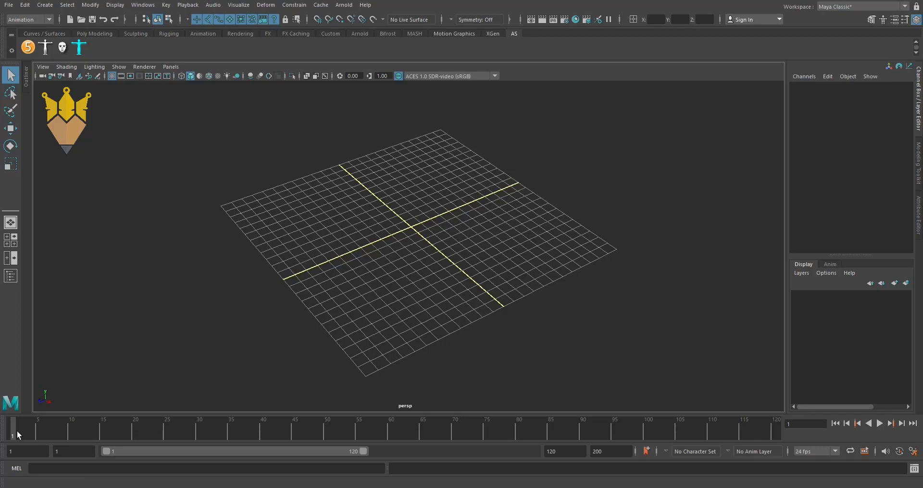
# Play and stop the empty timeline several times, scrubbing to leave the current time at frame 39.
pyautogui.hotkey('alt', 'v')
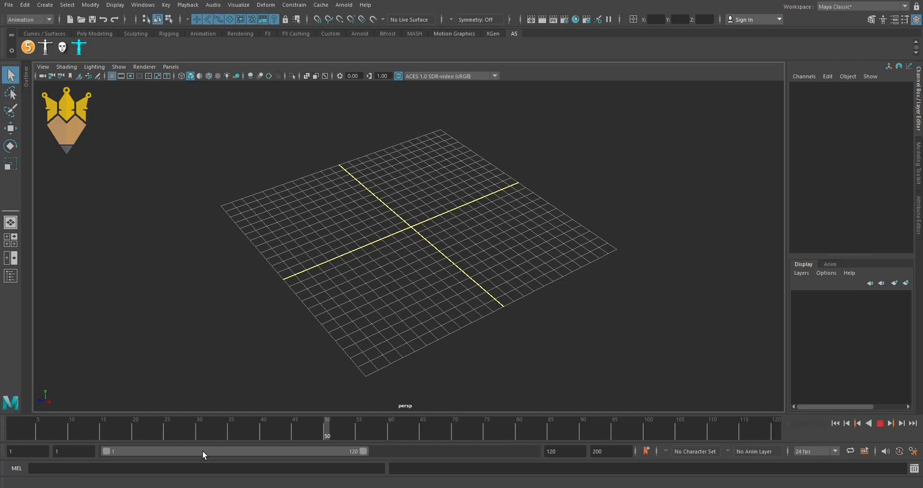
pyautogui.click(50, 436)
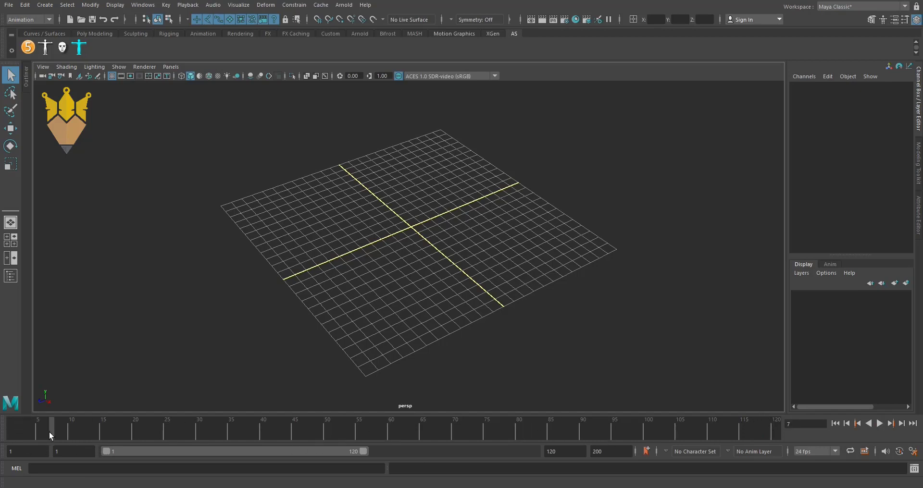
pyautogui.hotkey('alt', 'v')
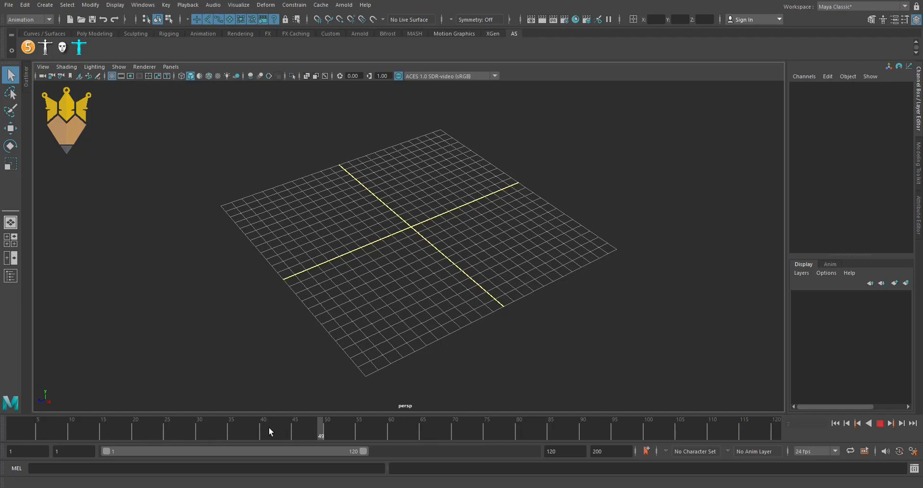
pyautogui.click(53, 433)
pyautogui.click(13, 433)
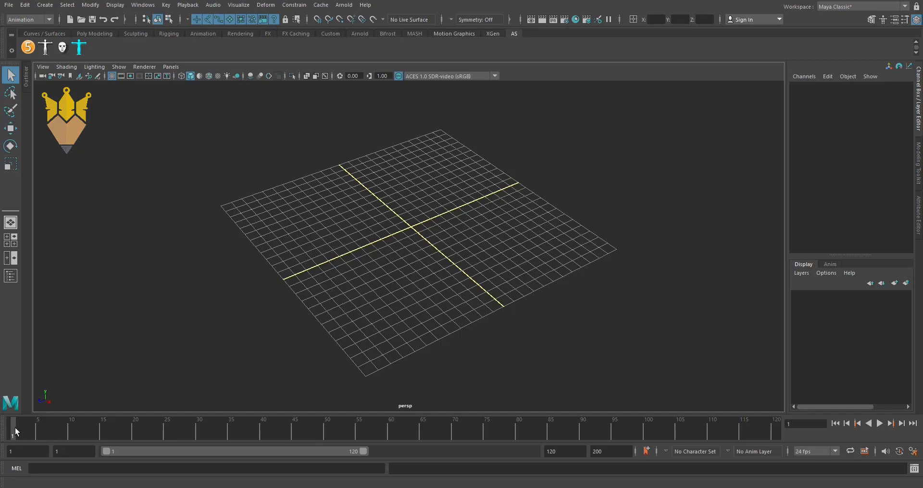
pyautogui.hotkey('alt', 'v')
pyautogui.hotkey('alt', 'v')
pyautogui.hotkey('alt', 'v')
pyautogui.click(295, 430)
pyautogui.click(263, 430)
pyautogui.hotkey('alt', 'v')
pyautogui.click(257, 430)
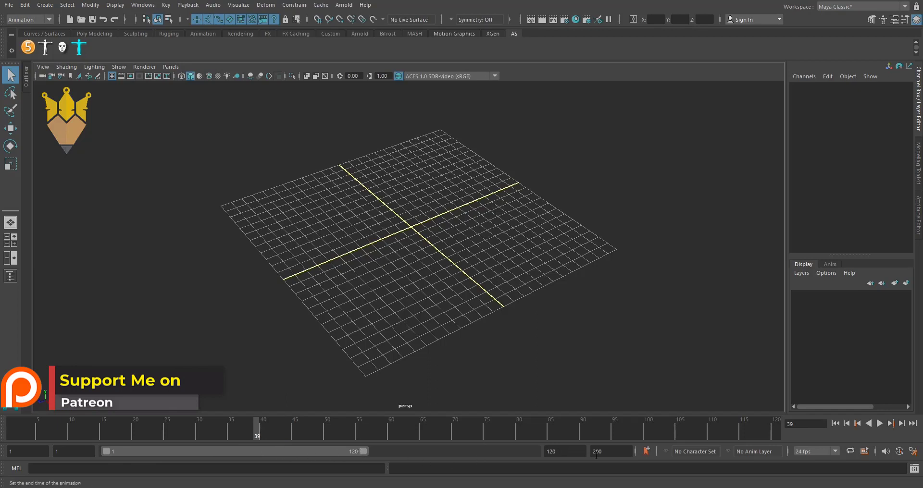
pyautogui.click(566, 454)
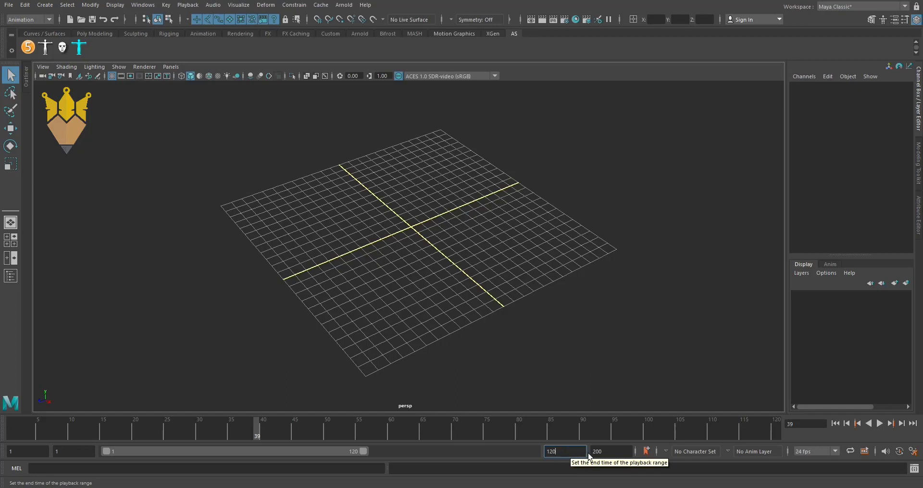
# Change the playback end frame from 120 to 100 and play the shortened range.
pyautogui.click(612, 451)
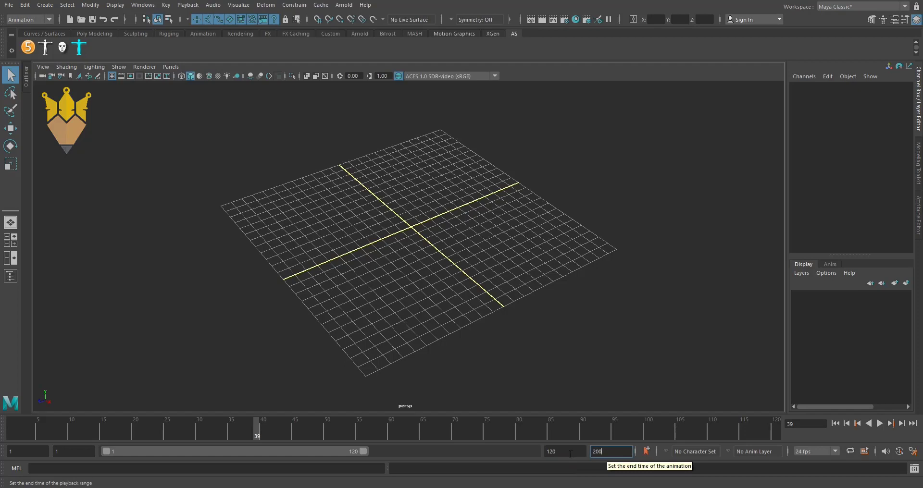
pyautogui.hotkey('shift', 'Tab')
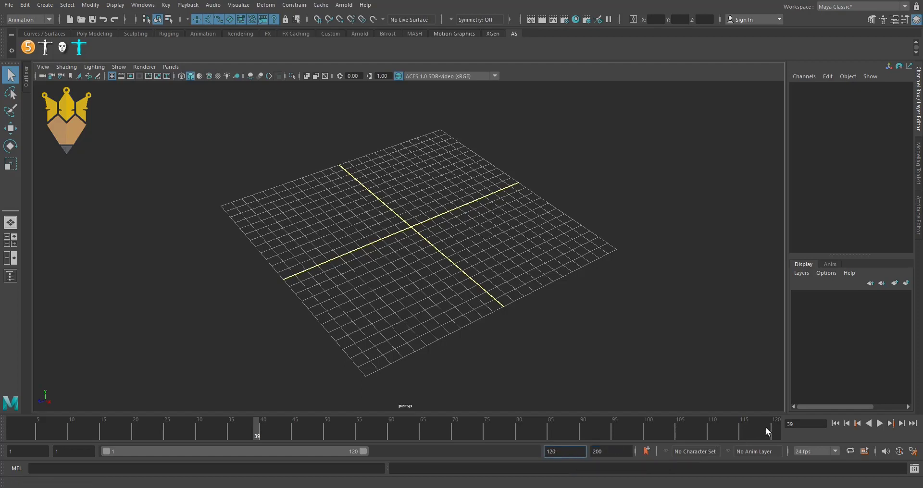
pyautogui.hotkey('alt', 'v')
pyautogui.moveTo(566, 454); pyautogui.dragTo(541, 455)
pyautogui.write('00')
pyautogui.press('Return')
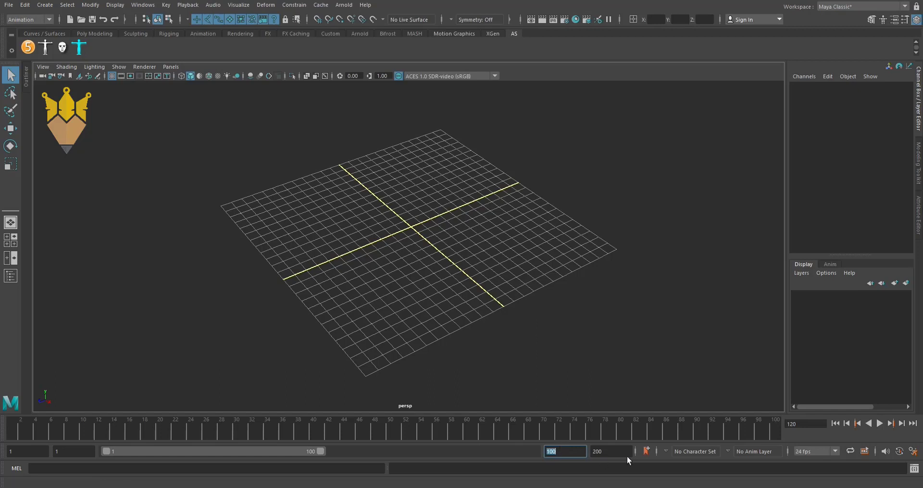
pyautogui.hotkey('alt', 'v')
pyautogui.hotkey('alt', 'v')
# Jump the current time to frames 52 and 29, then enter frame 75.
pyautogui.click(405, 428)
pyautogui.click(230, 429)
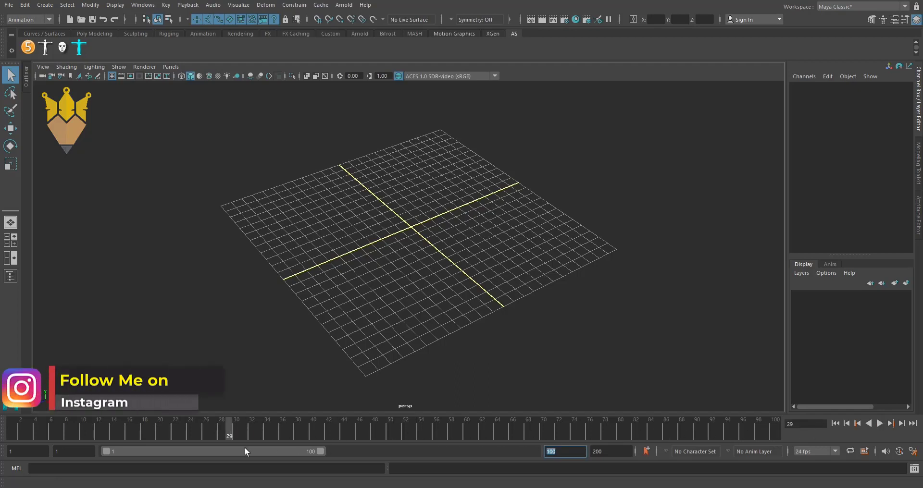
pyautogui.click(800, 425)
pyautogui.doubleClick(800, 424)
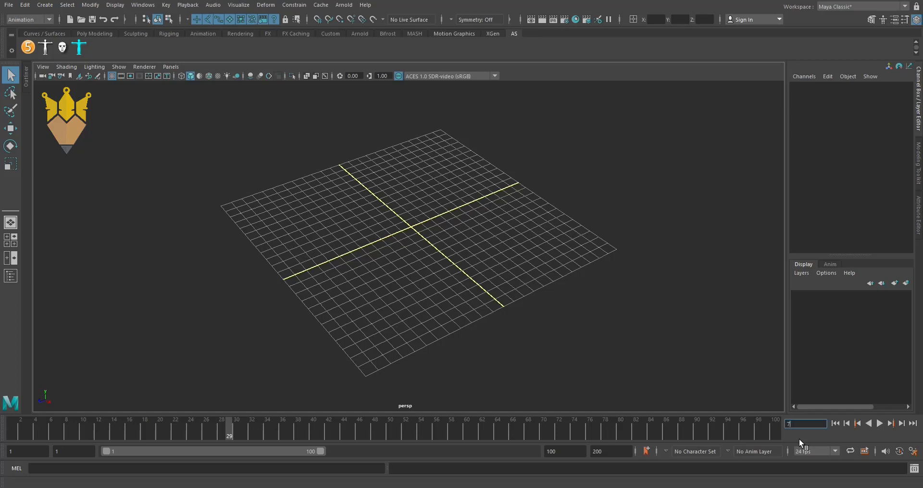
pyautogui.write('75')
pyautogui.press('Return')
# Scrub frames 1–100, stretch the range slider end out to 200 and play through.
pyautogui.click(610, 450)
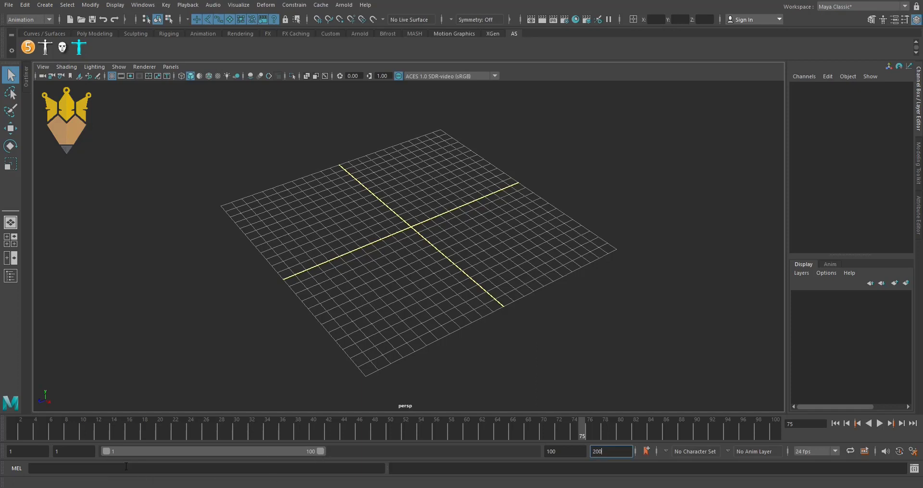
pyautogui.click(13, 435)
pyautogui.moveTo(274, 426); pyautogui.dragTo(825, 423)
pyautogui.moveTo(320, 452)
pyautogui.mouseDown()
pyautogui.moveTo(500, 456)
pyautogui.moveTo(313, 453)
pyautogui.moveTo(608, 455)
pyautogui.mouseUp()
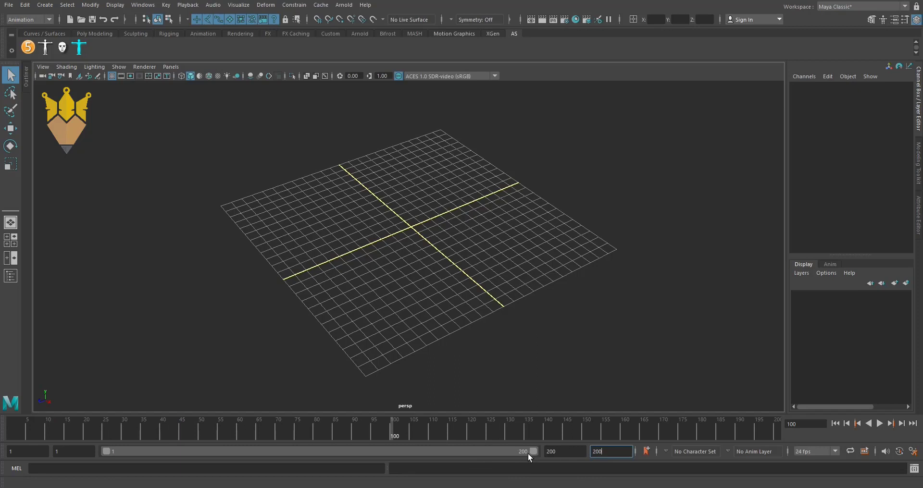
pyautogui.hotkey('alt', 'v')
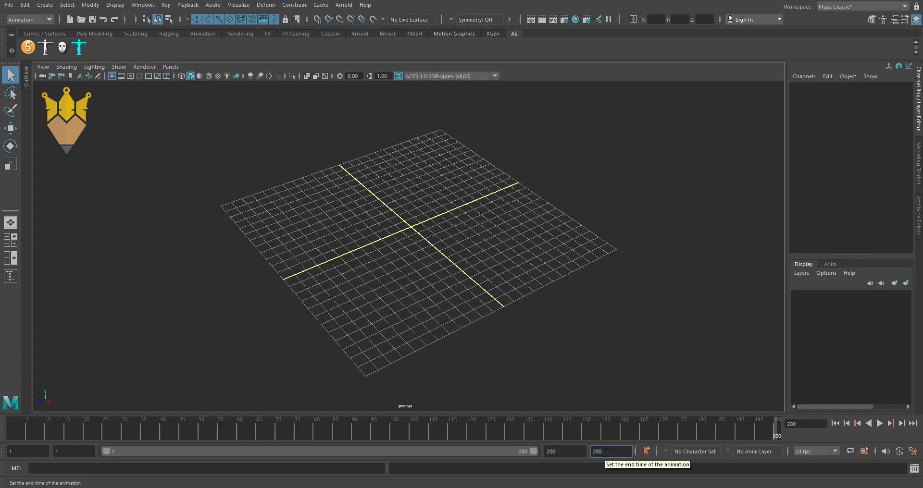
# Set the animation end time to 300 and drag the playback range end to frame 179.
pyautogui.doubleClick(607, 452)
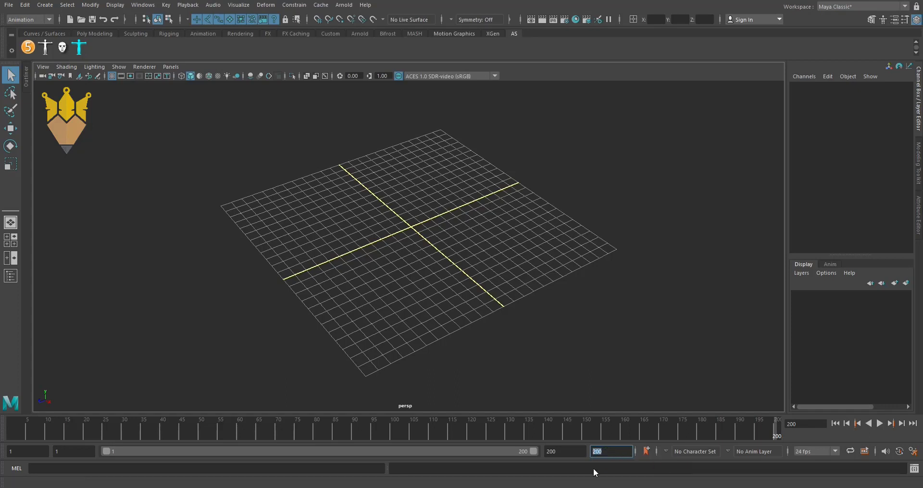
pyautogui.write('3')
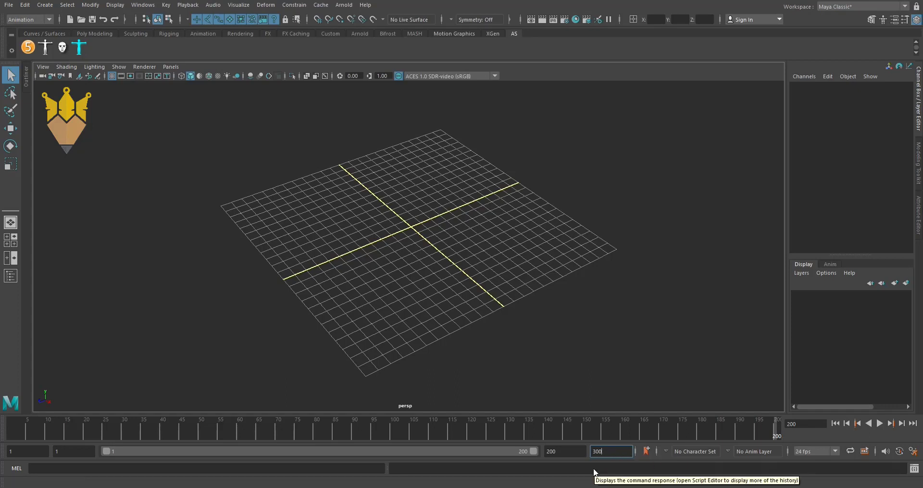
pyautogui.press('Return')
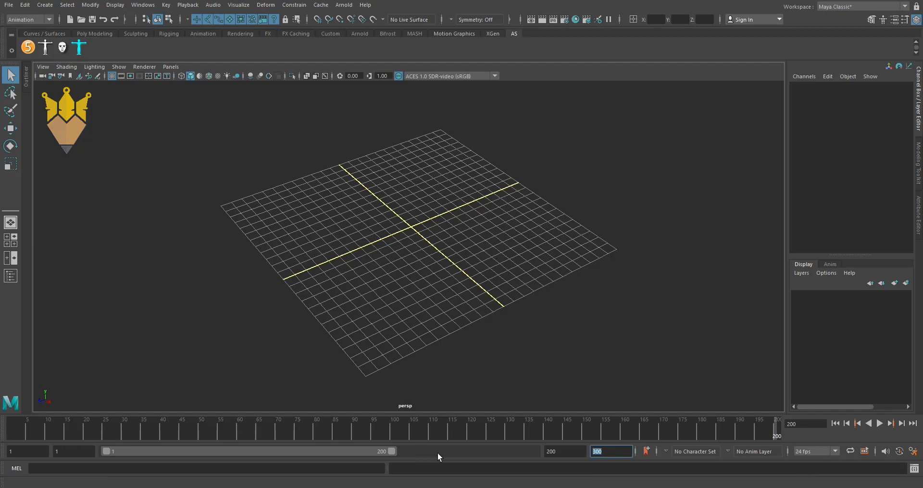
pyautogui.moveTo(393, 451)
pyautogui.mouseDown()
pyautogui.moveTo(509, 454)
pyautogui.moveTo(434, 453)
pyautogui.moveTo(489, 452)
pyautogui.mouseUp()
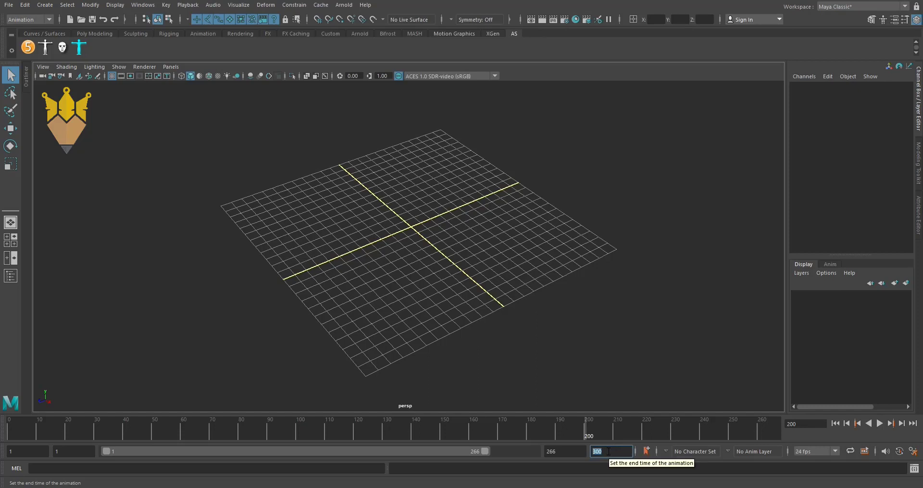
pyautogui.moveTo(483, 451)
pyautogui.mouseDown()
pyautogui.moveTo(551, 455)
pyautogui.moveTo(321, 454)
pyautogui.moveTo(423, 453)
pyautogui.mouseUp()
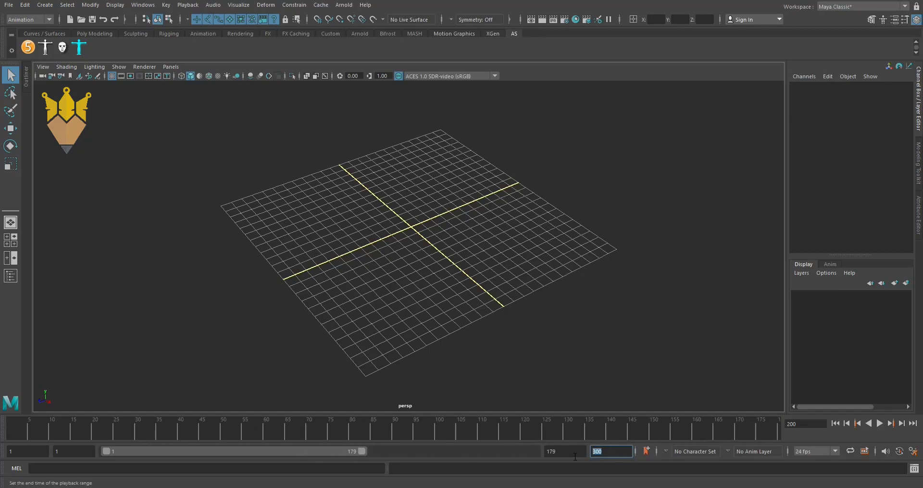
# Set the playback end to 100, play, and stop at frame 47.
pyautogui.hotkey('shift', 'Tab')
pyautogui.write('1')
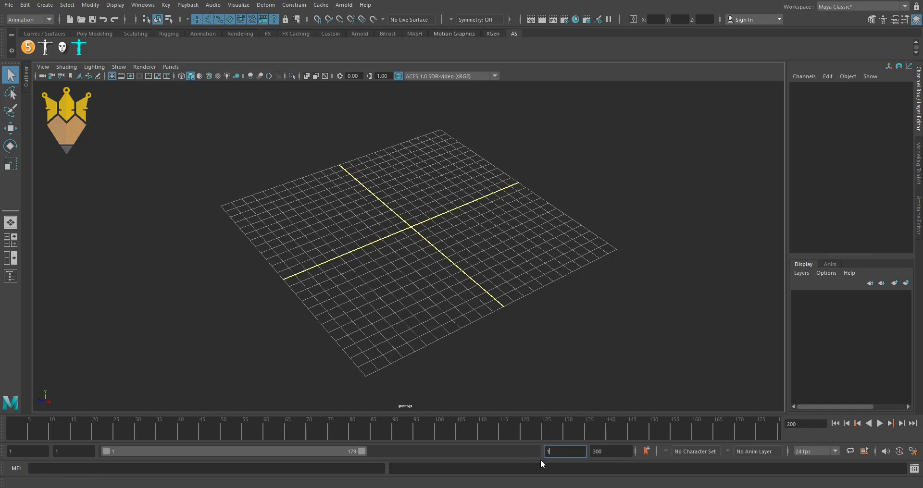
pyautogui.write('00')
pyautogui.press('Return')
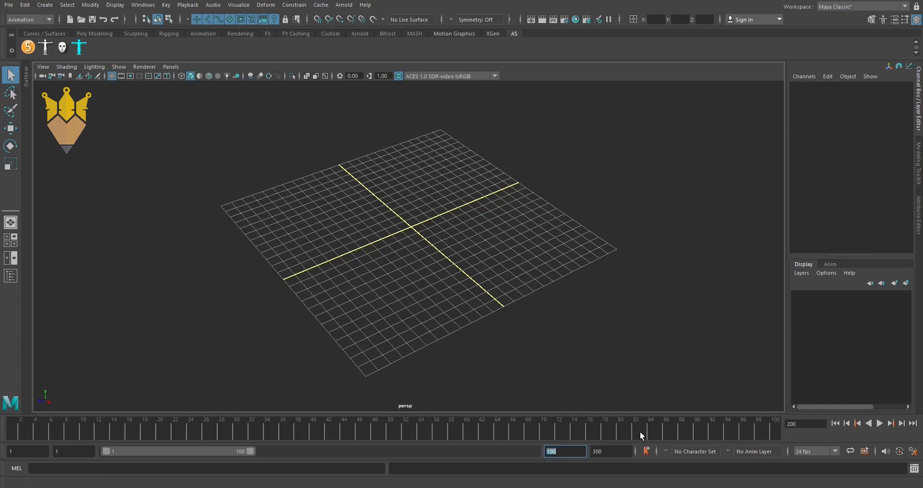
pyautogui.click(879, 423)
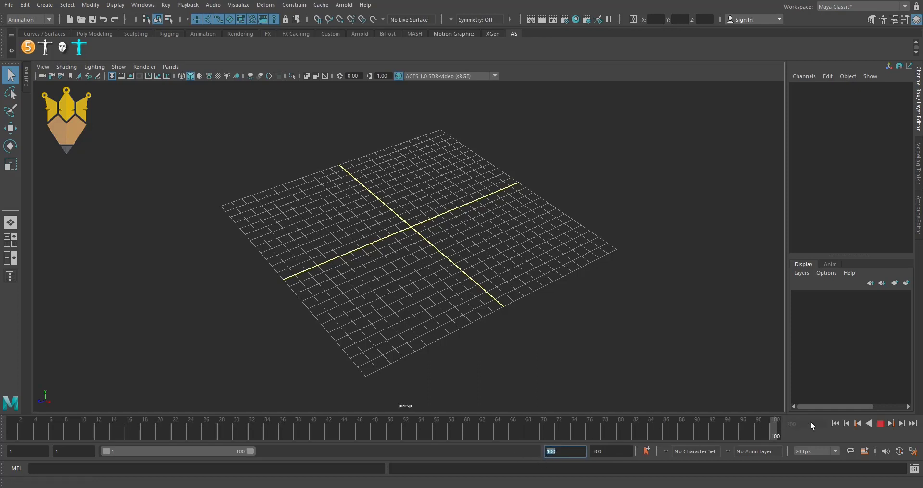
pyautogui.click(366, 435)
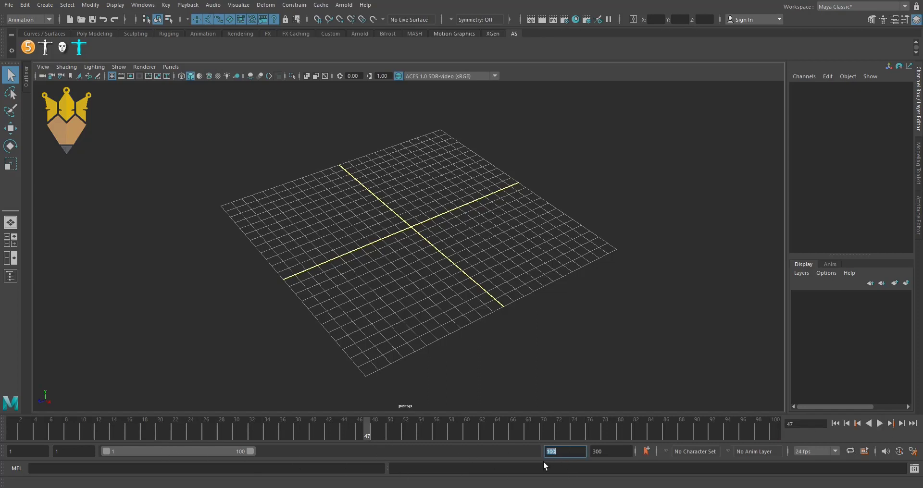
# Drag the range slider end to 202 and its start to 50, then play.
pyautogui.moveTo(250, 451)
pyautogui.mouseDown()
pyautogui.moveTo(396, 453)
pyautogui.moveTo(387, 454)
pyautogui.mouseUp()
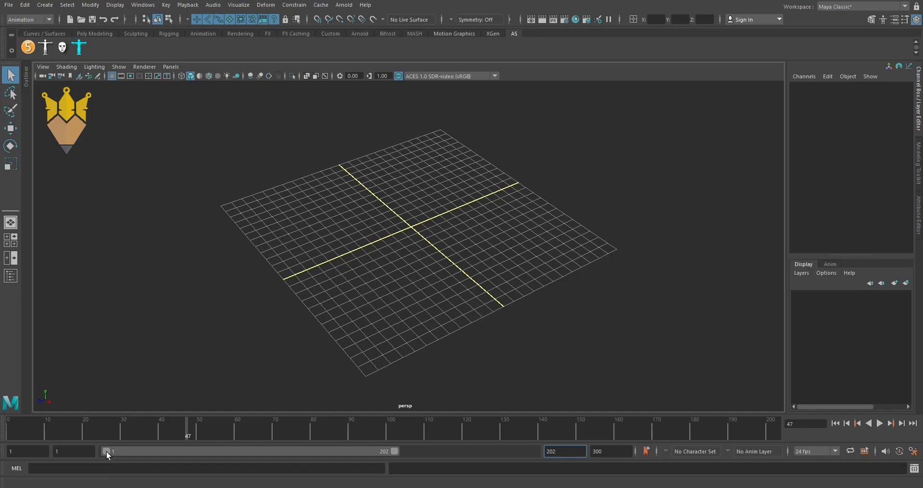
pyautogui.moveTo(24, 429); pyautogui.dragTo(2, 433)
pyautogui.moveTo(106, 451); pyautogui.dragTo(177, 451)
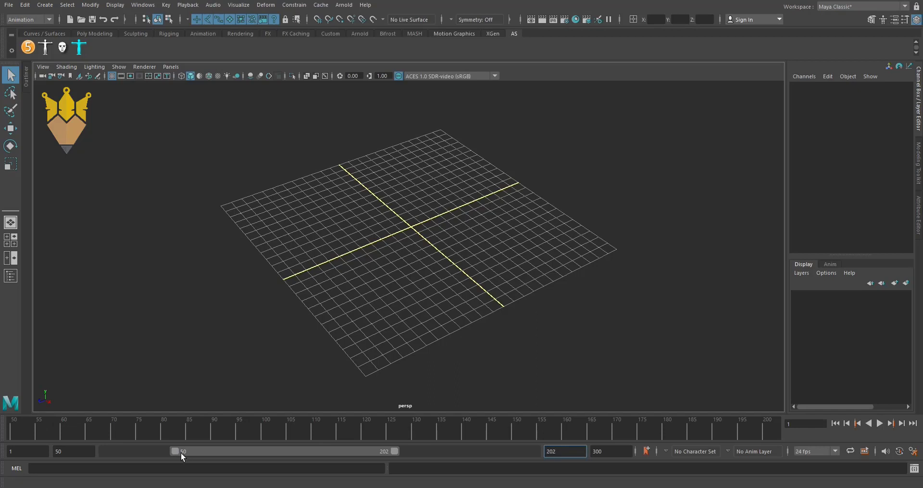
pyautogui.hotkey('alt', 'v')
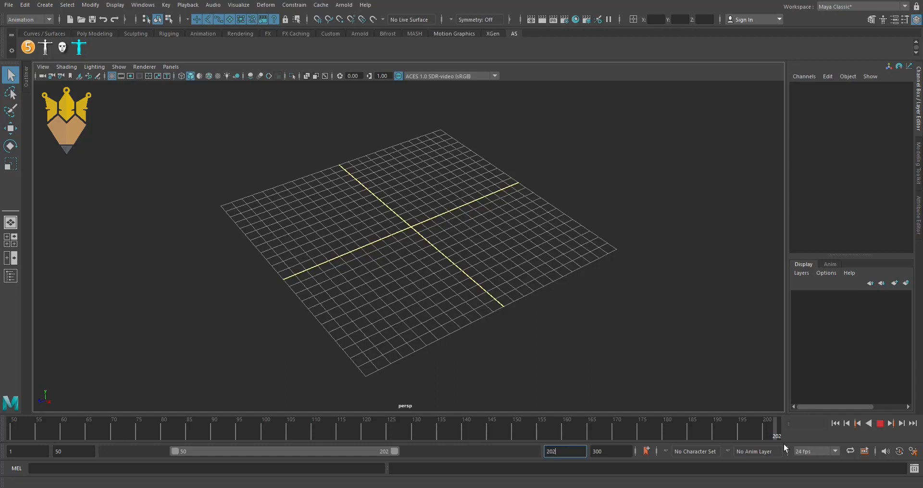
# Stop playback and set the playback end frame to 100.
pyautogui.press('Escape')
pyautogui.doubleClick(567, 449)
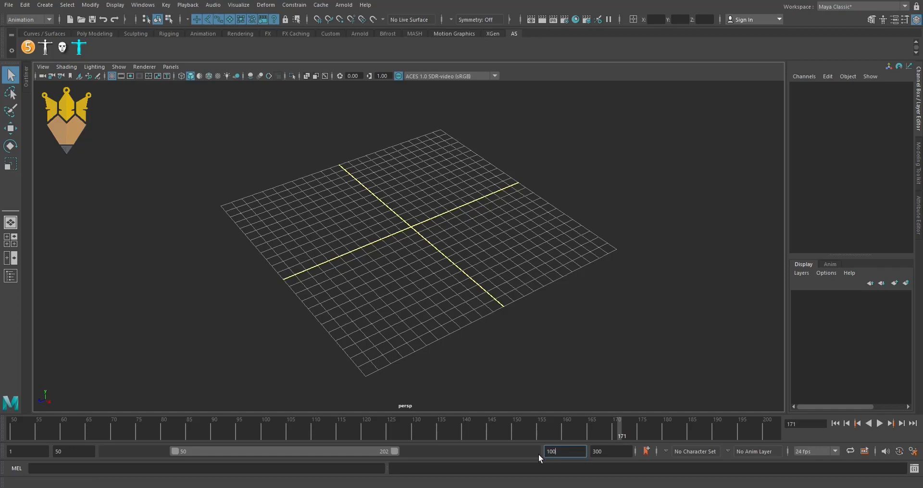
pyautogui.write('100')
pyautogui.press('Return')
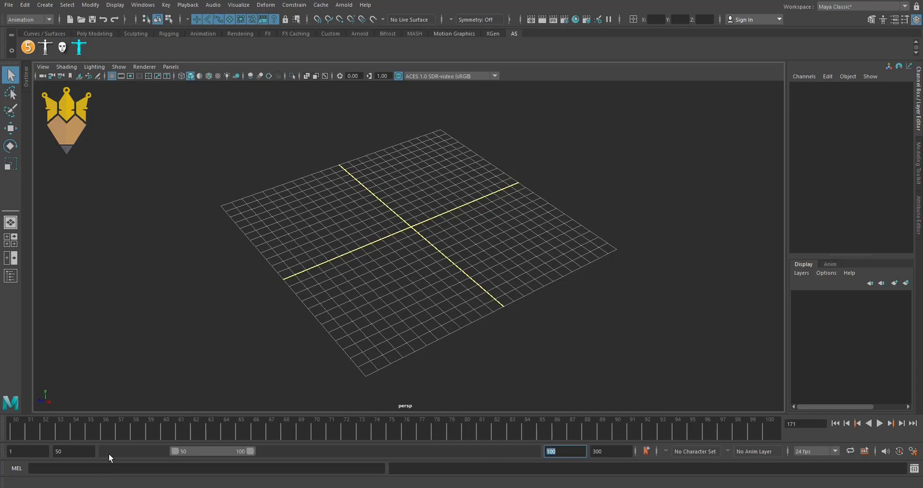
# Try a playback start of 30, then drag the range start back to 1.
pyautogui.doubleClick(80, 452)
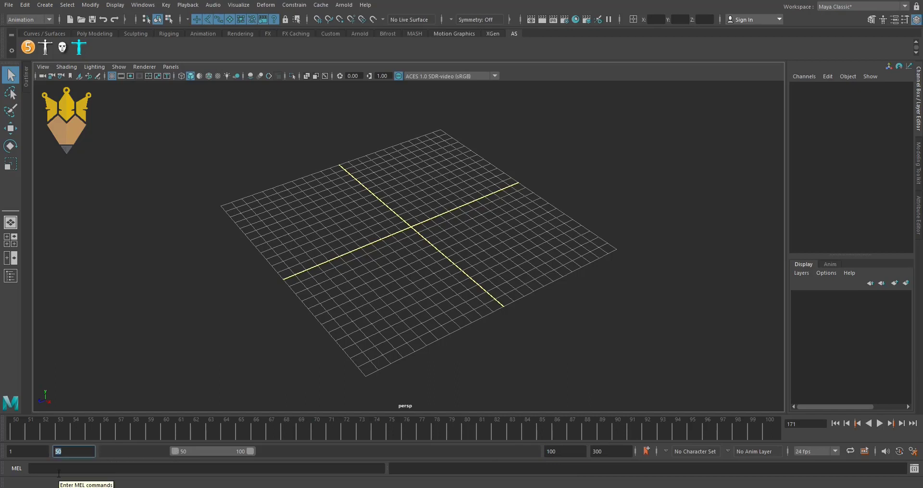
pyautogui.write('30')
pyautogui.press('Return')
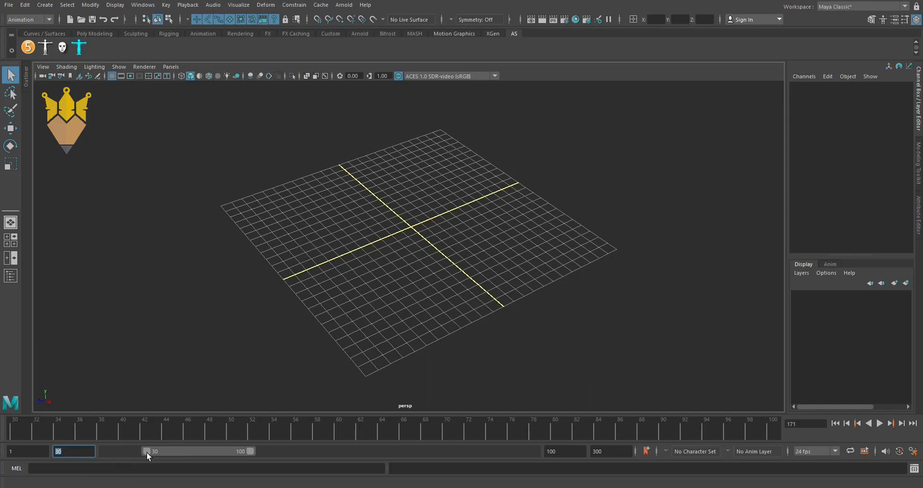
pyautogui.moveTo(145, 451); pyautogui.dragTo(48, 452)
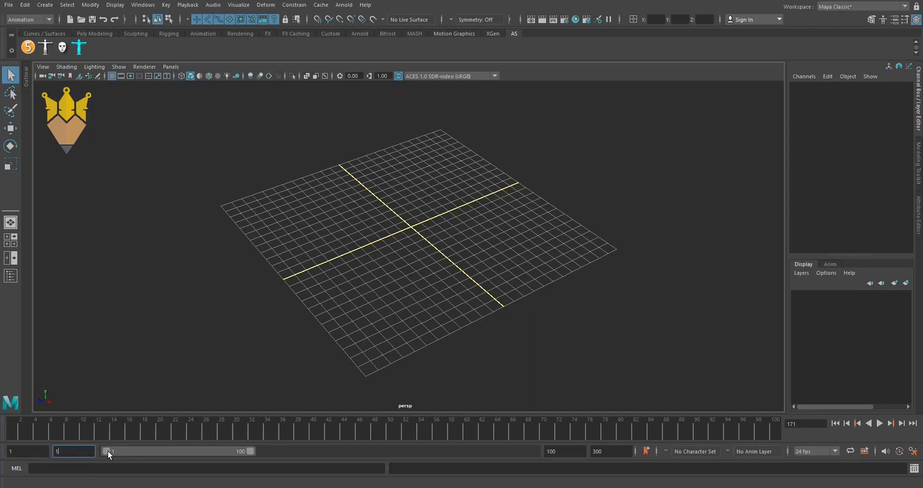
pyautogui.hotkey('alt', 'v')
pyautogui.click(7, 438)
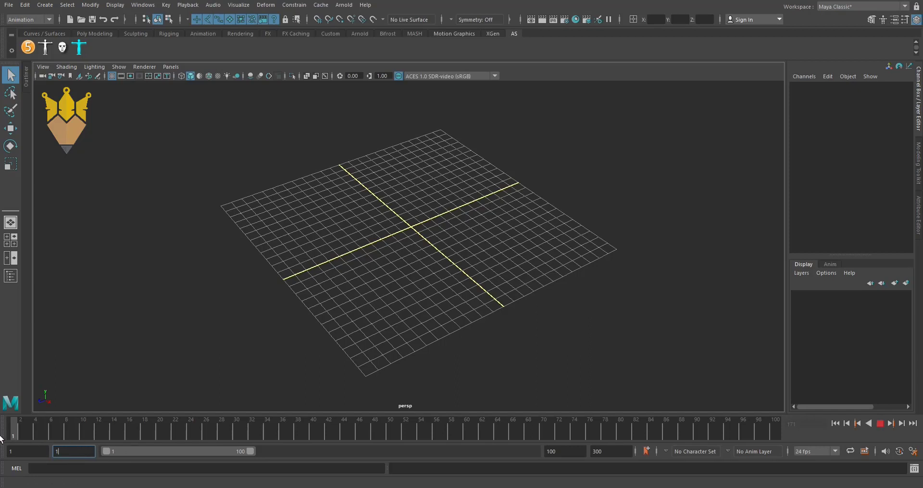
# Set the animation start to -10 and extend the playback range start to -10.
pyautogui.click(9, 452)
pyautogui.press('Return')
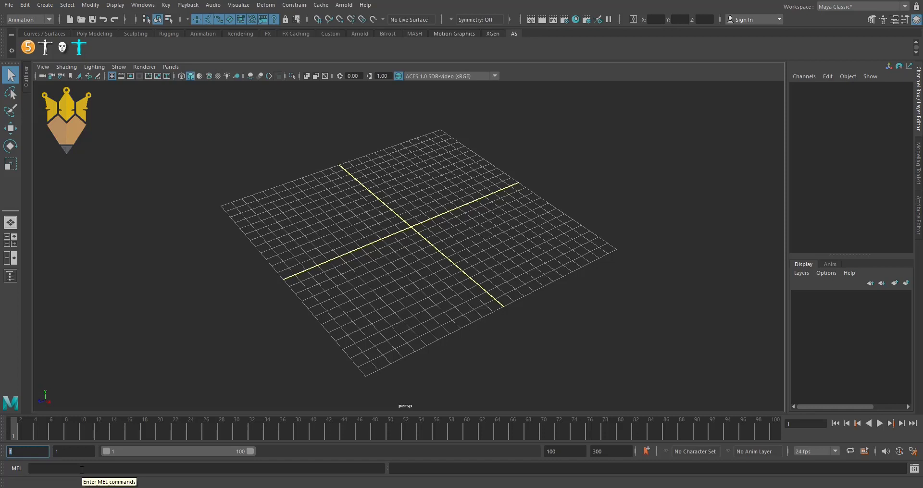
pyautogui.write('-10')
pyautogui.press('Return')
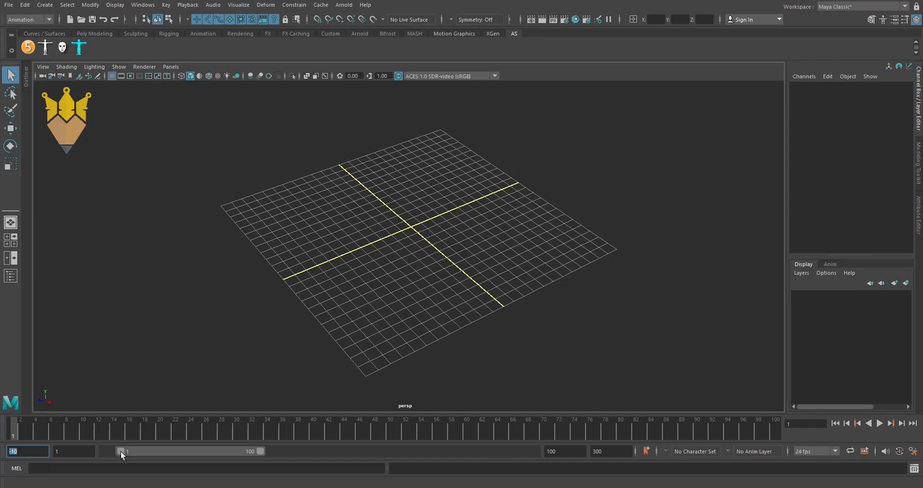
pyautogui.moveTo(120, 452); pyautogui.dragTo(107, 452)
pyautogui.hotkey('alt', 'v')
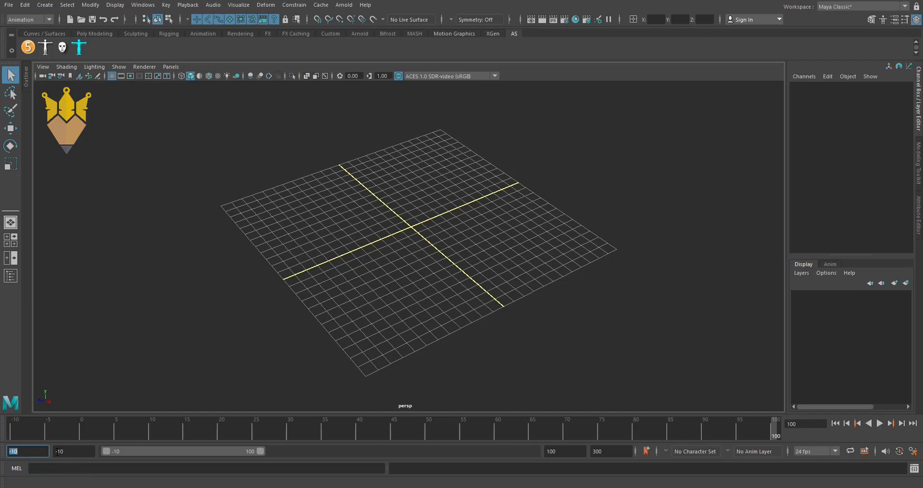
# Reset both playback start and animation start to 1, then scrub back to frame 1.
pyautogui.click(59, 452)
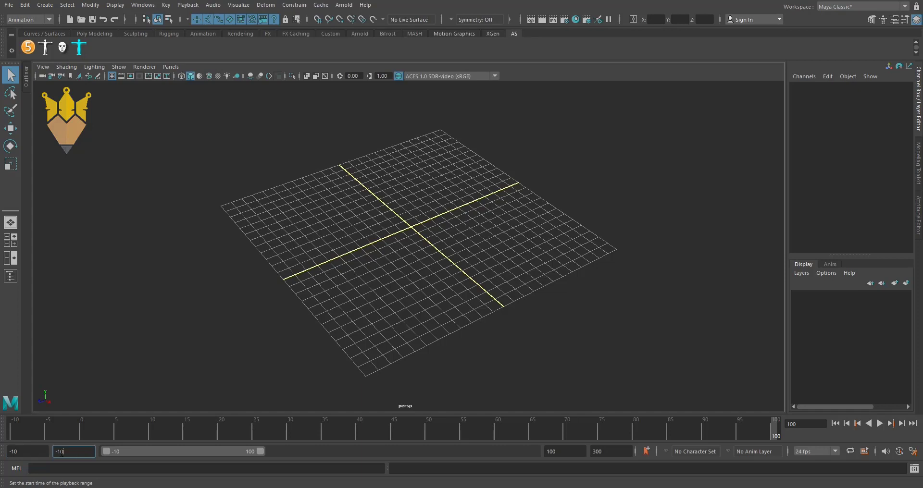
pyautogui.moveTo(76, 451); pyautogui.dragTo(50, 456)
pyautogui.write('1')
pyautogui.press('Return')
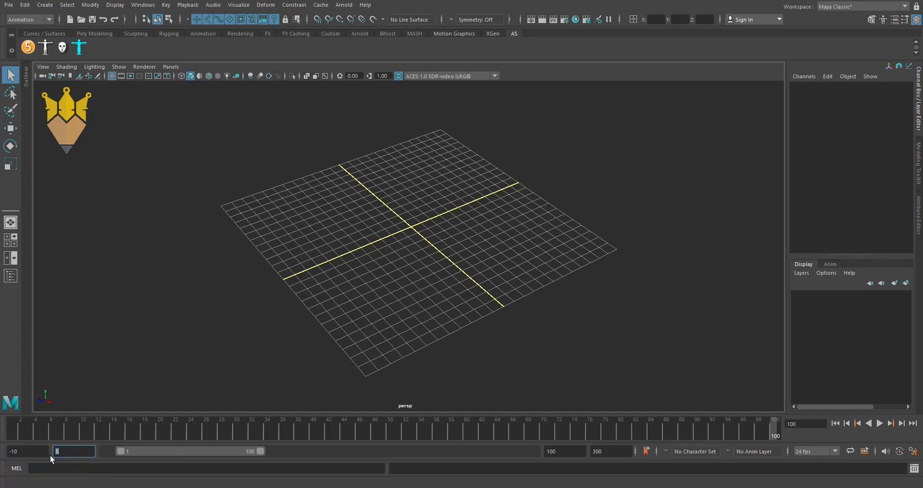
pyautogui.click(25, 453)
pyautogui.moveTo(25, 453); pyautogui.dragTo(2, 453)
pyautogui.write('1')
pyautogui.press('Return')
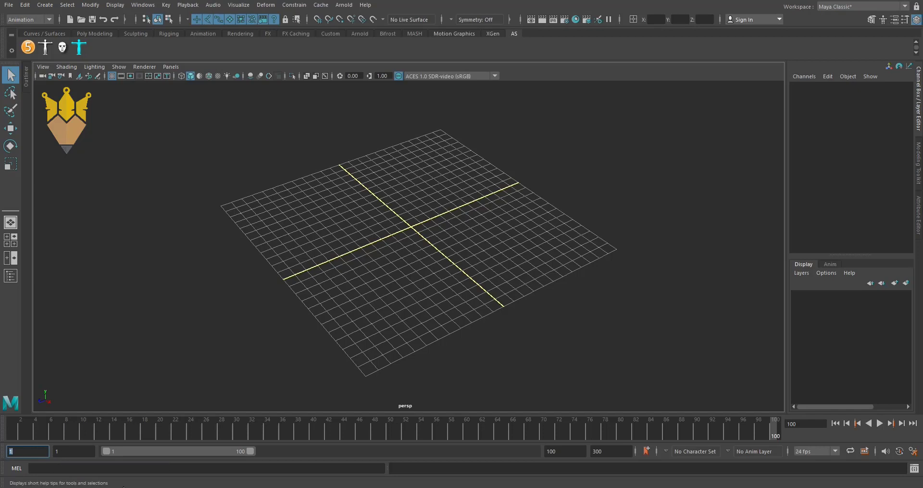
pyautogui.moveTo(45, 433); pyautogui.dragTo(267, 434)
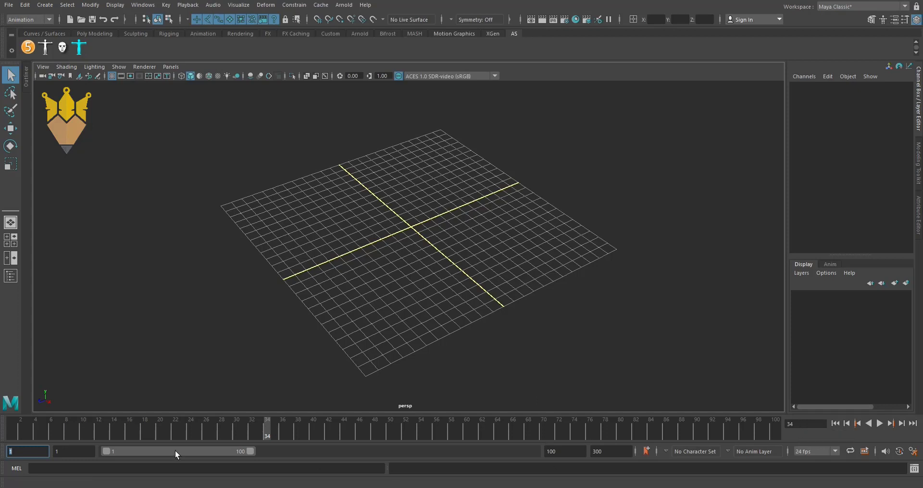
pyautogui.moveTo(174, 433); pyautogui.dragTo(13, 432)
pyautogui.click(834, 451)
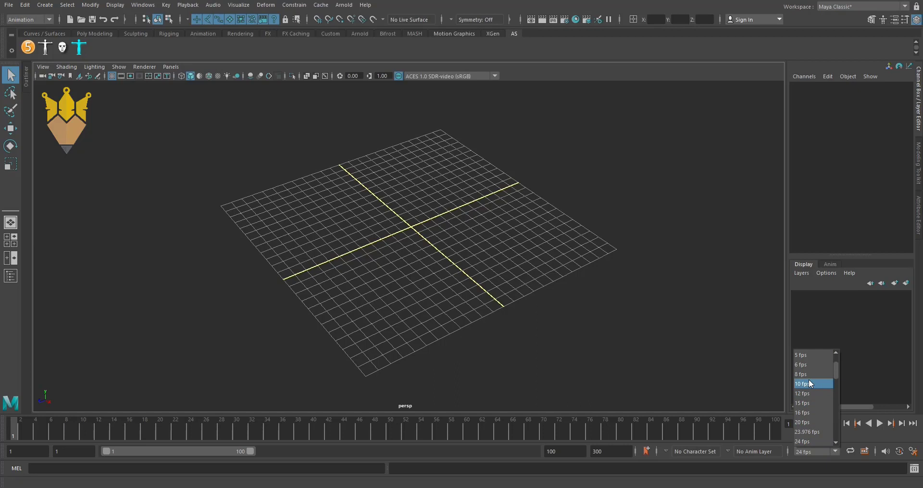
# Try 5, 8 and 15 fps playback rates, then return to 24 fps at frame 0.
pyautogui.click(806, 354)
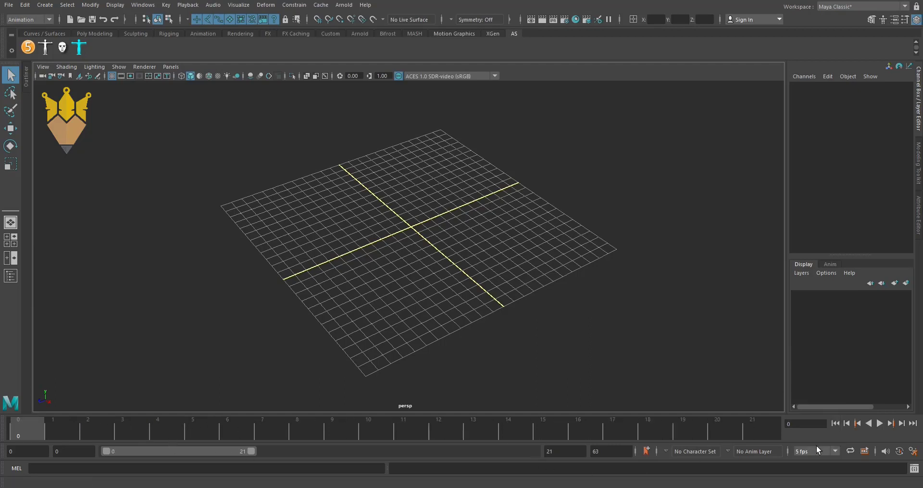
pyautogui.moveTo(160, 430); pyautogui.dragTo(190, 430)
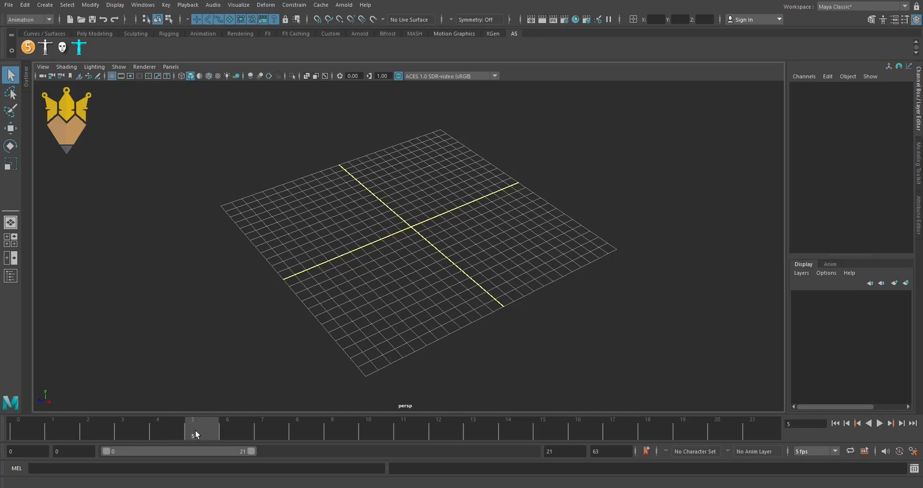
pyautogui.moveTo(145, 435); pyautogui.dragTo(228, 436)
pyautogui.click(832, 451)
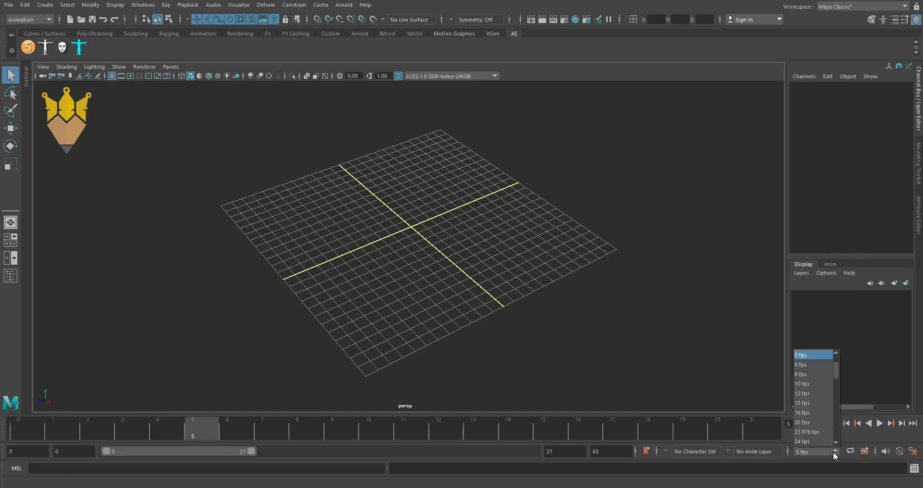
pyautogui.click(811, 376)
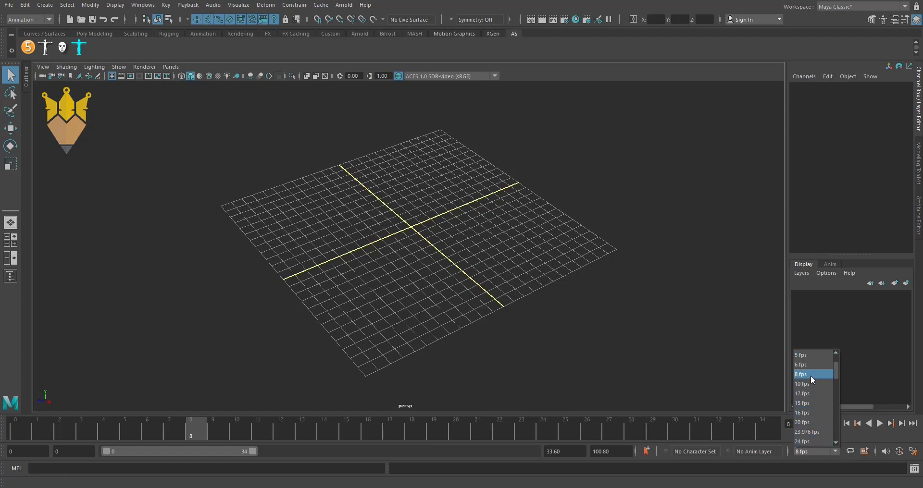
pyautogui.click(834, 452)
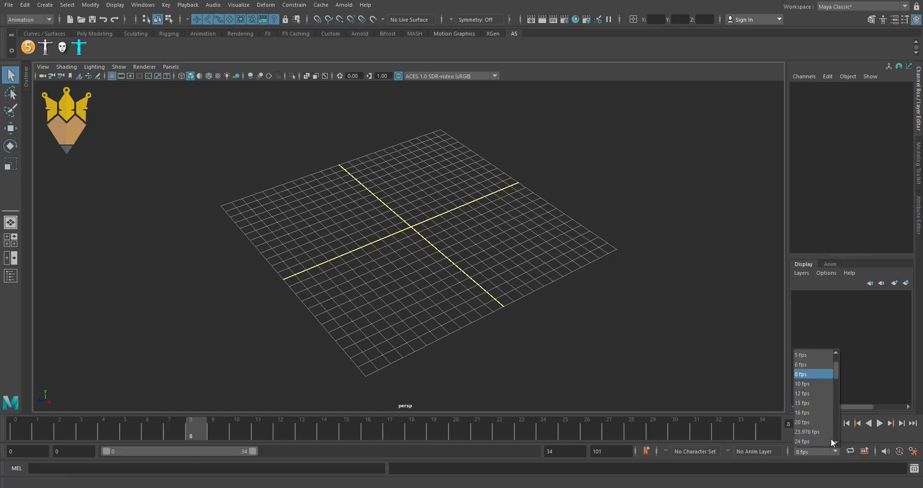
pyautogui.click(814, 402)
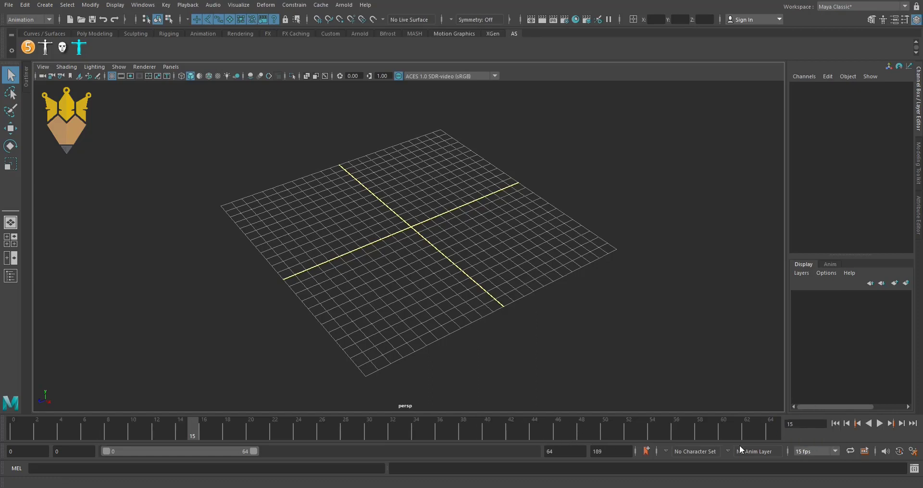
pyautogui.click(836, 450)
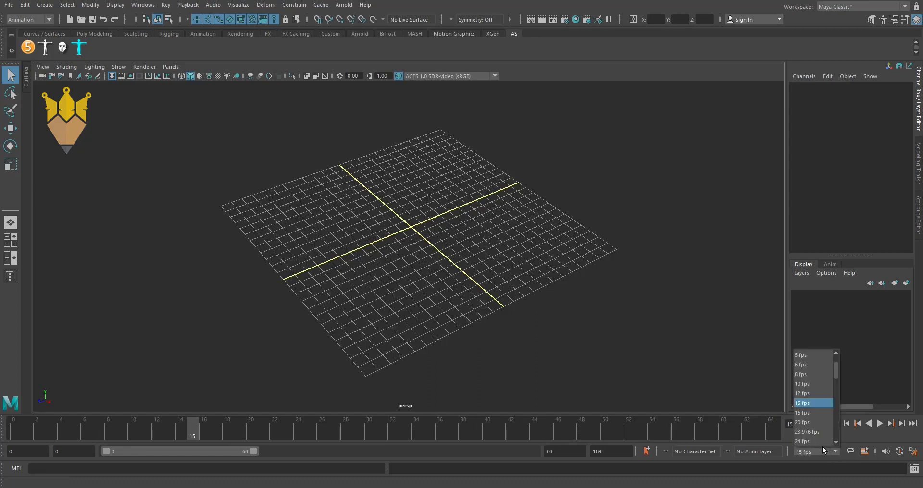
pyautogui.click(819, 442)
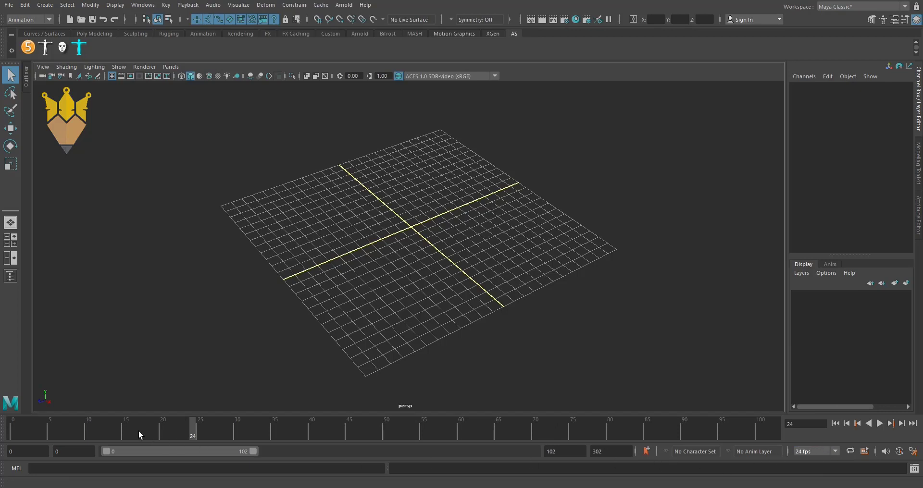
pyautogui.click(13, 435)
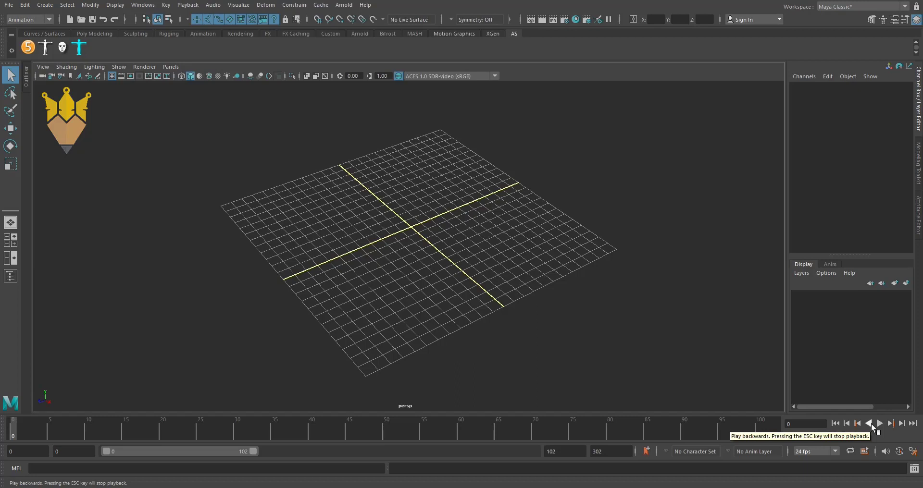
pyautogui.click(869, 423)
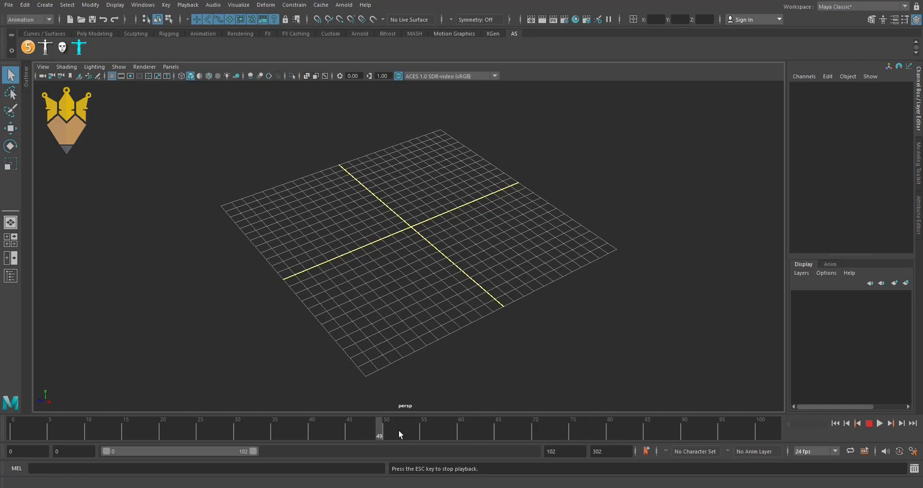
pyautogui.press('Escape')
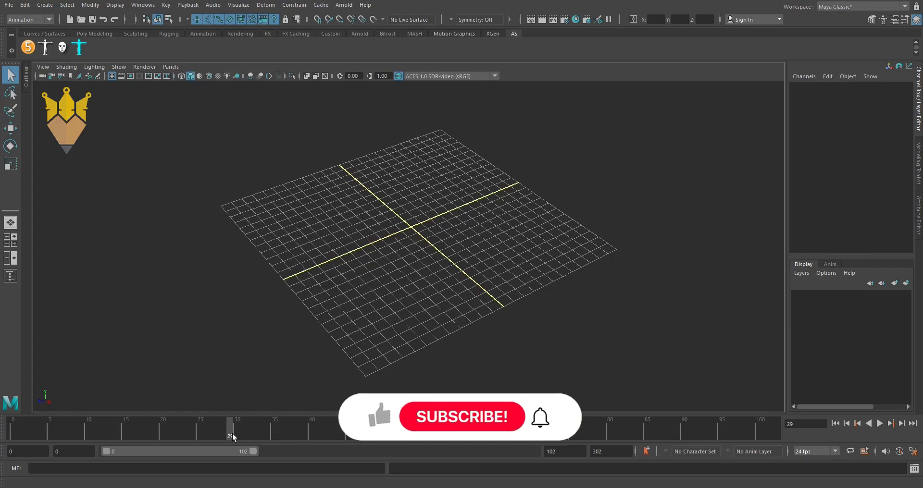
pyautogui.click(878, 423)
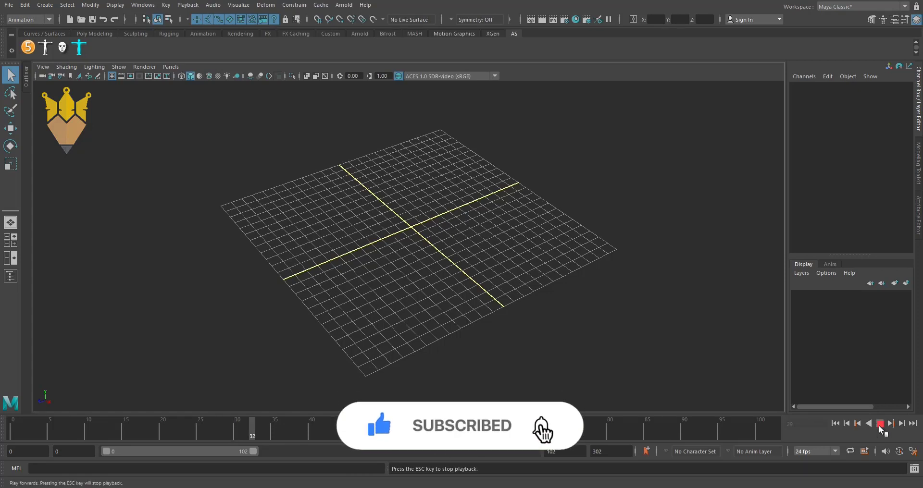
pyautogui.click(878, 424)
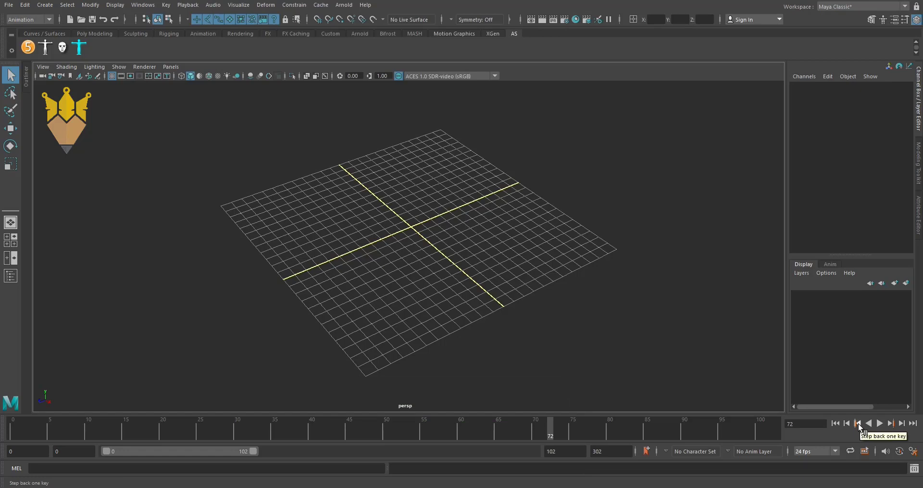
pyautogui.click(857, 424)
pyautogui.hotkey('alt', 'v')
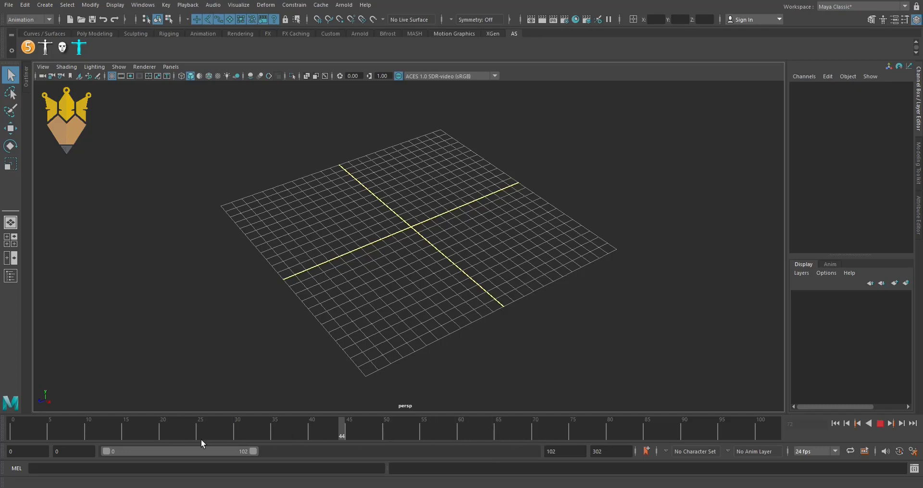
pyautogui.click(14, 437)
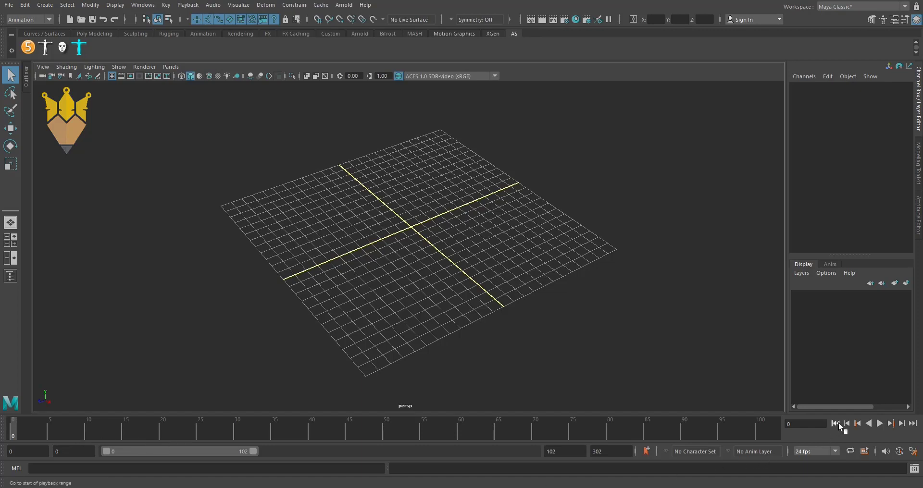
pyautogui.click(909, 425)
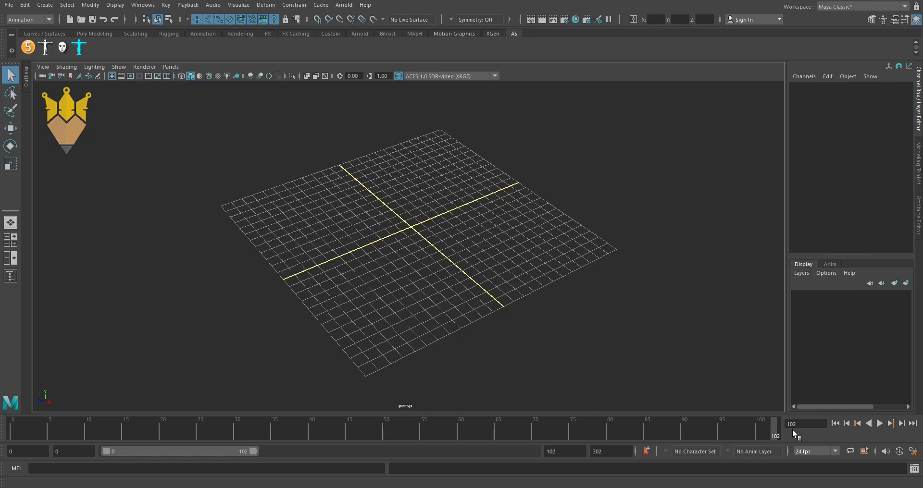
pyautogui.click(835, 424)
# Enter 100 in the Range Slider's playback end field.
pyautogui.doubleClick(558, 451)
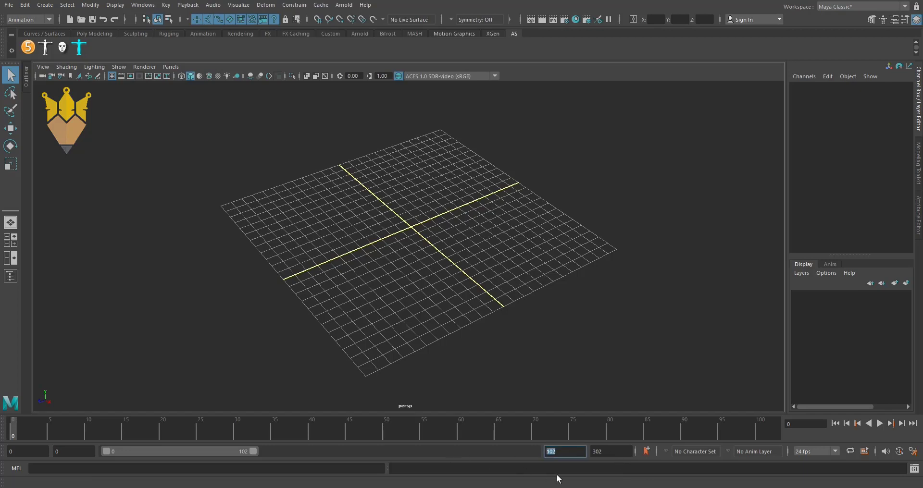
pyautogui.write('100')
pyautogui.press('Return')
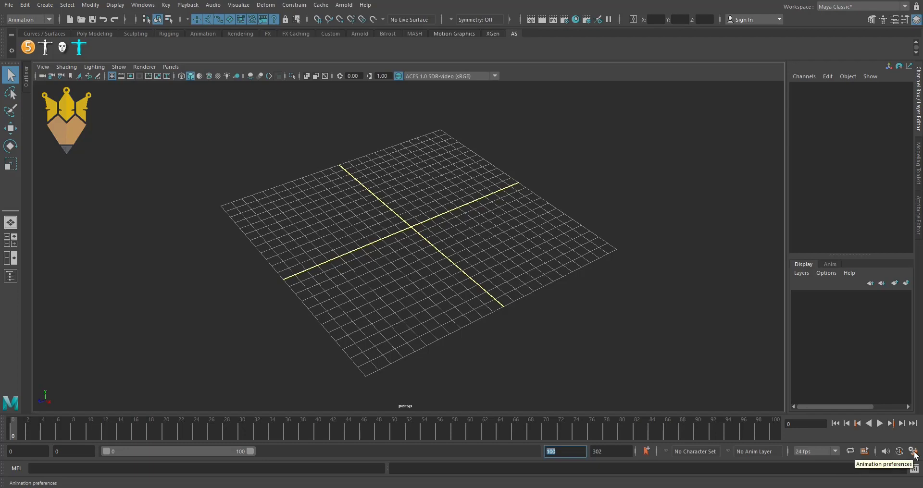
pyautogui.click(913, 451)
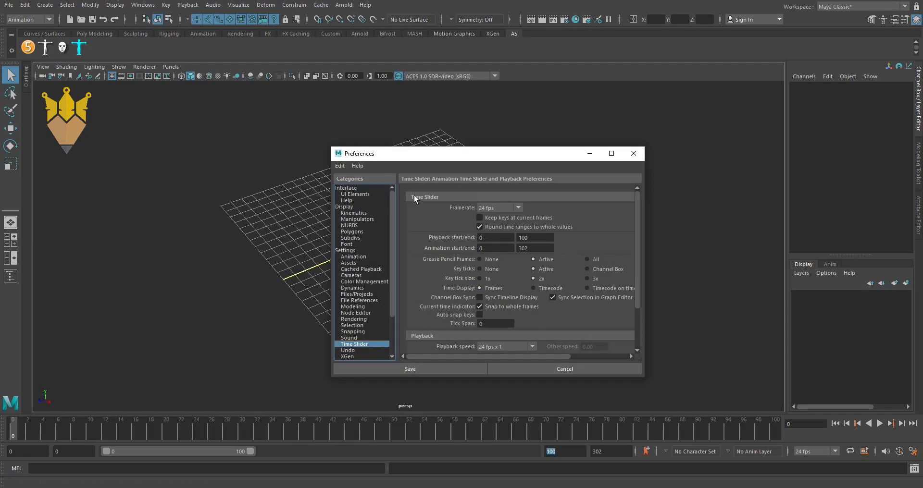
pyautogui.moveTo(431, 153); pyautogui.dragTo(400, 135)
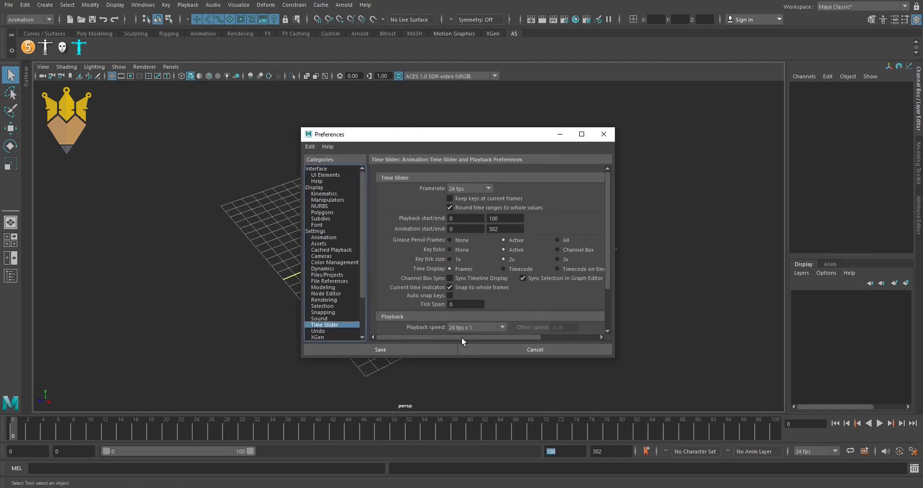
pyautogui.scroll(-3, 462, 320)
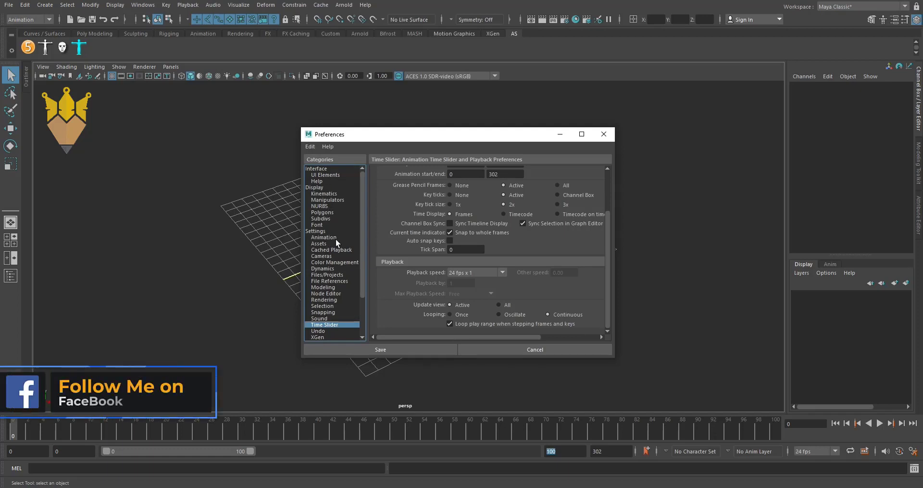
pyautogui.scroll(3, 408, 249)
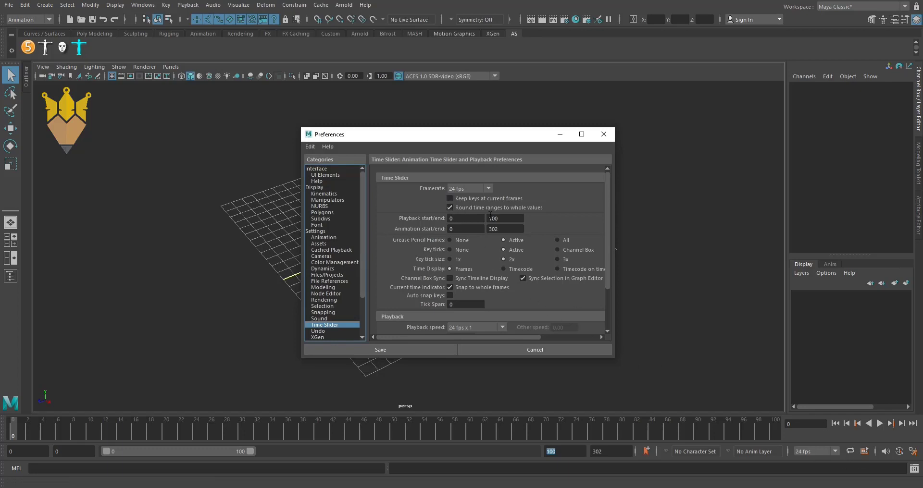
pyautogui.click(488, 188)
pyautogui.click(471, 200)
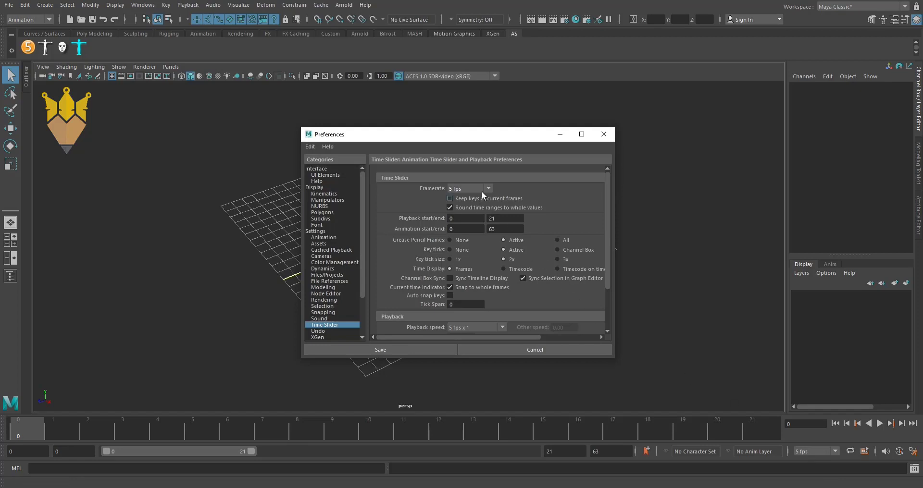
pyautogui.click(487, 189)
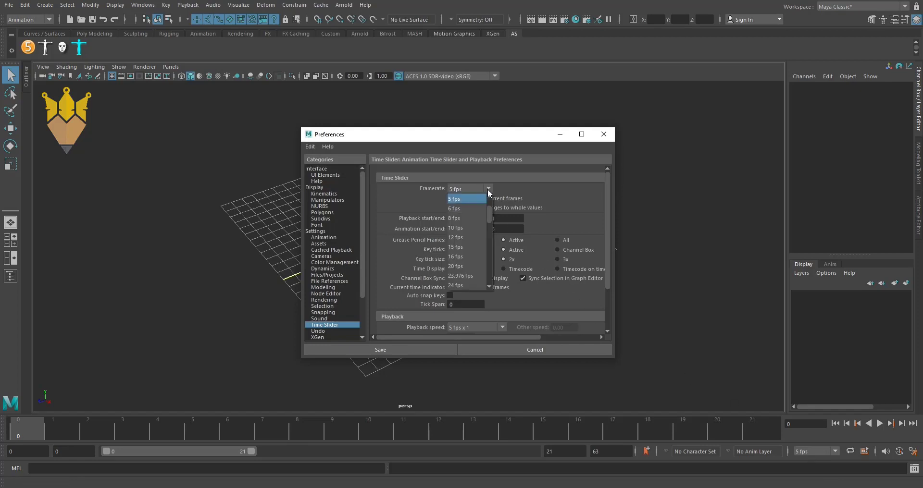
pyautogui.click(470, 283)
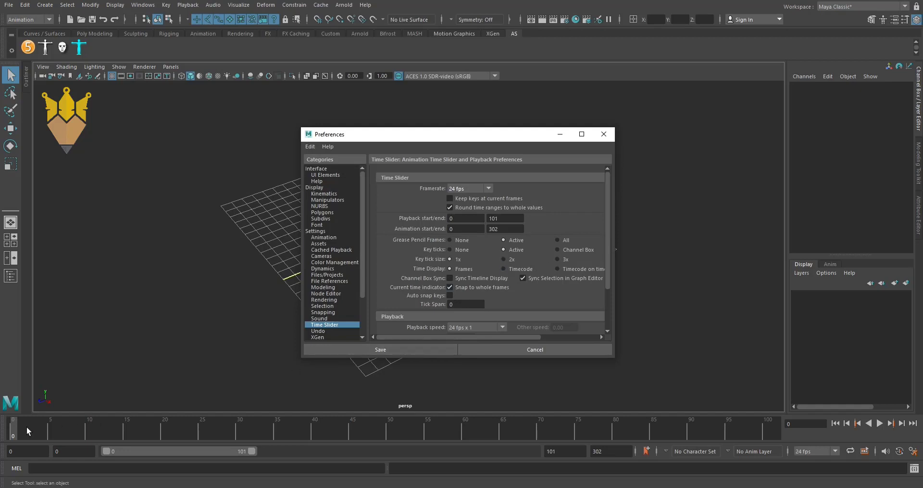
pyautogui.moveTo(27, 426); pyautogui.dragTo(39, 430)
pyautogui.click(11, 433)
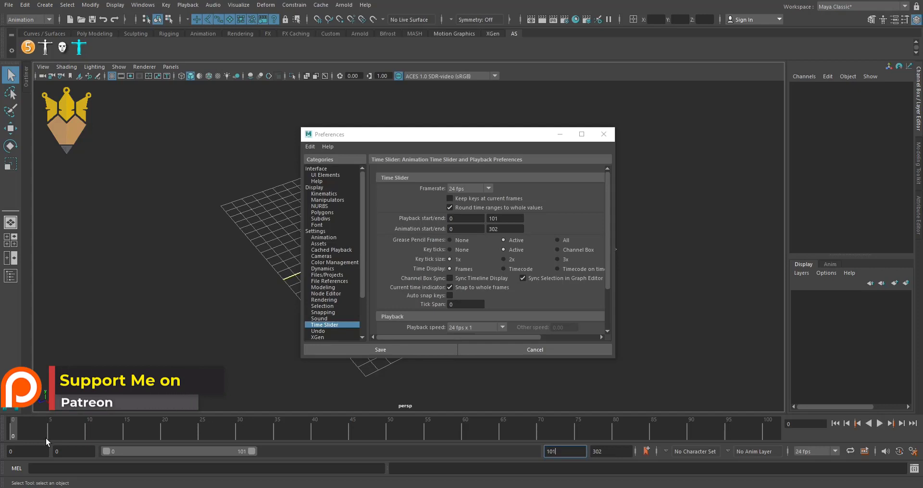
pyautogui.click(29, 428)
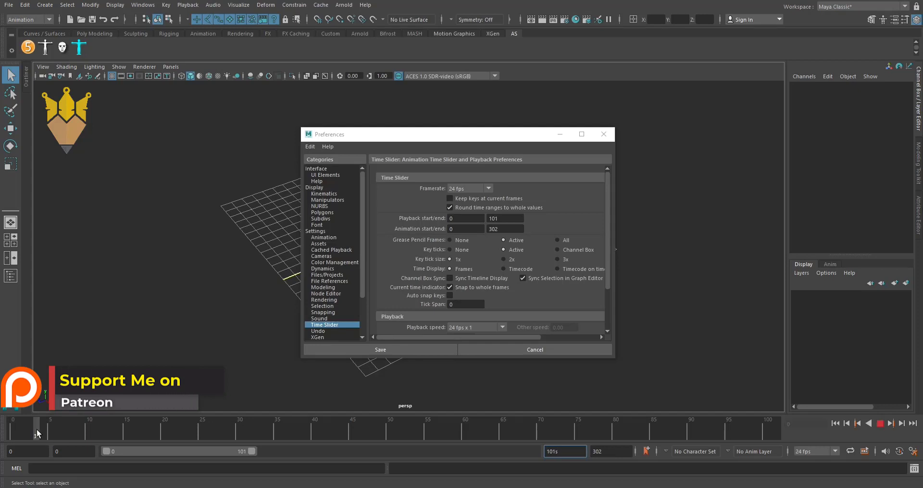
# Save and close the preferences, stop playback and return to frame 0.
pyautogui.click(482, 349)
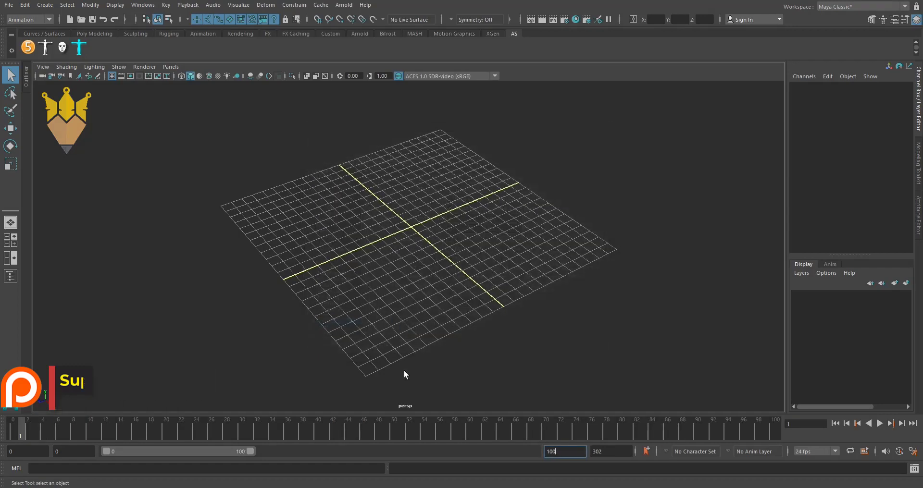
pyautogui.click(35, 434)
pyautogui.write('s')
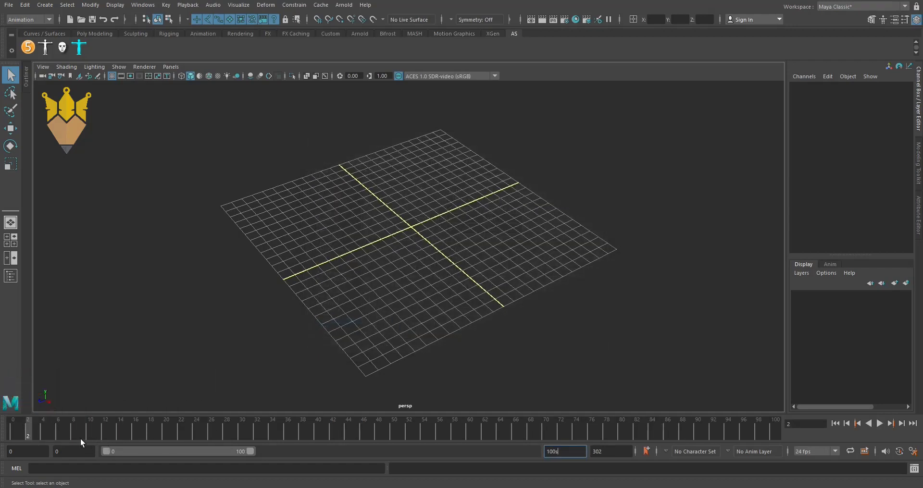
pyautogui.hotkey('alt', 'shift', 'v')
# Create pCube1 at the origin, frame it, and key all its channels at frame 0.
pyautogui.keyDown('shift'); pyautogui.rightClick(411, 235); pyautogui.keyUp('shift')
pyautogui.click(407, 258)
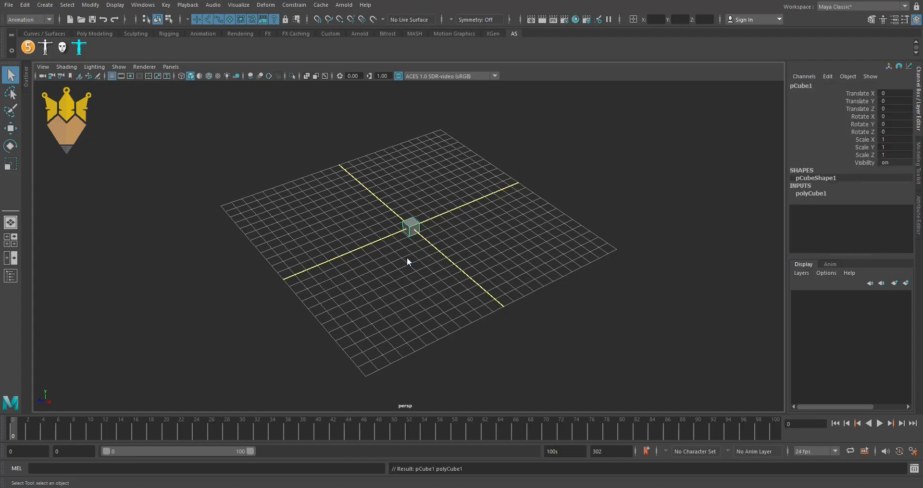
pyautogui.press('f')
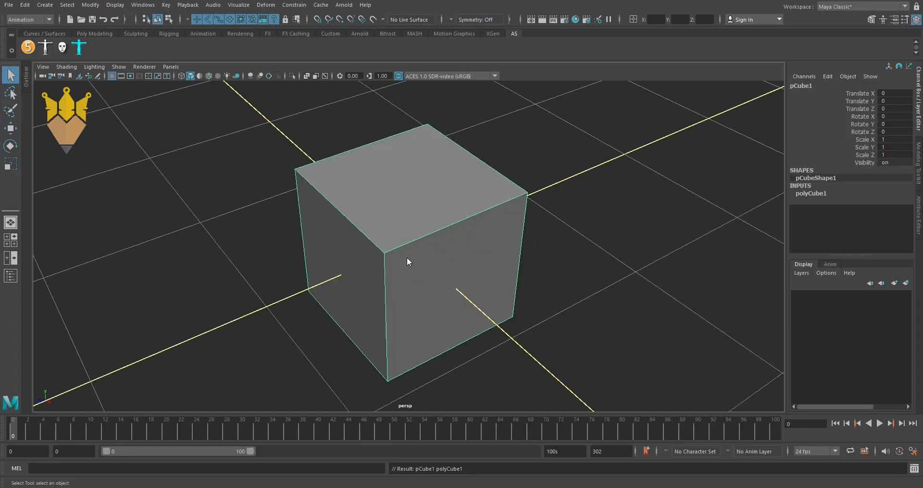
pyautogui.scroll(-1, 428, 282)
pyautogui.scroll(-5, 319, 268)
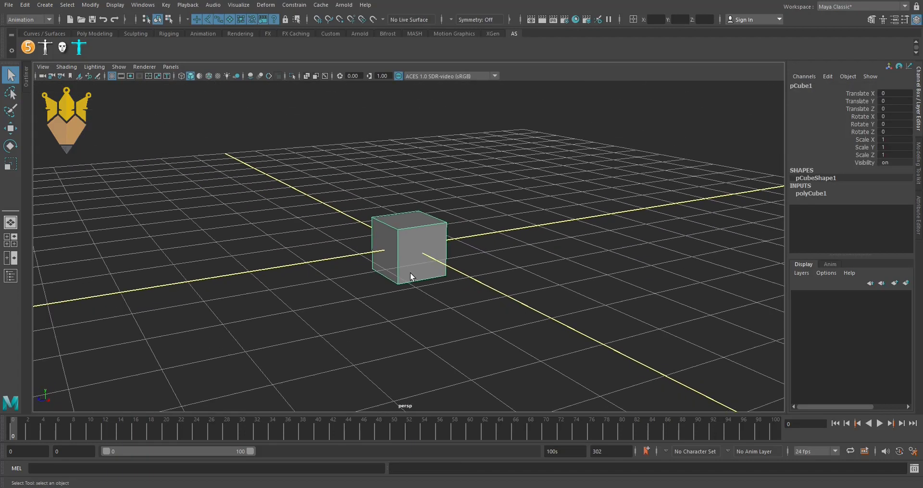
pyautogui.moveTo(410, 273)
pyautogui.keyDown('alt'); pyautogui.mouseDown()
pyautogui.moveTo(379, 290)
pyautogui.moveTo(309, 292)
pyautogui.moveTo(438, 322)
pyautogui.moveTo(337, 360)
pyautogui.mouseUp(); pyautogui.keyUp('alt')
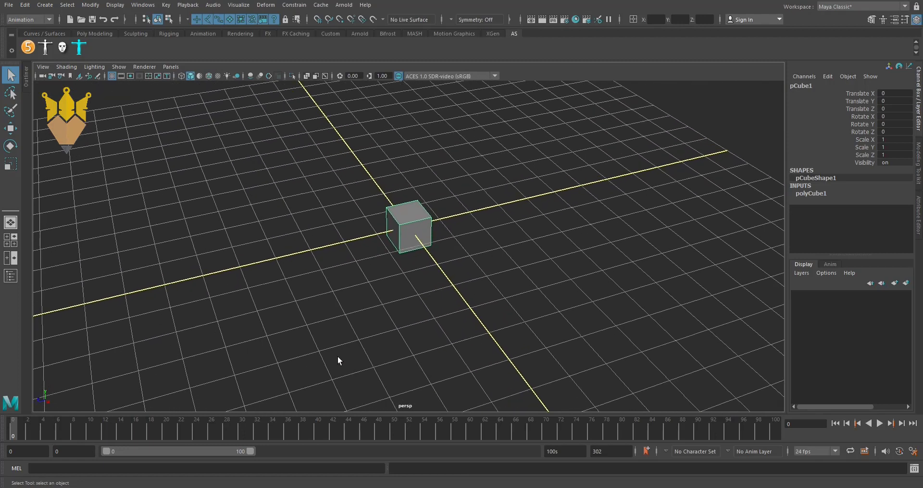
pyautogui.press('s')
pyautogui.moveTo(16, 434); pyautogui.dragTo(33, 436)
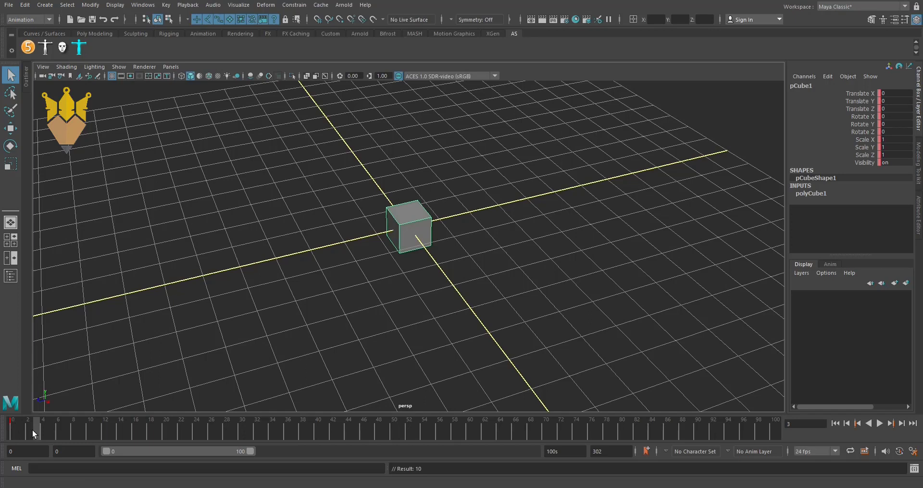
# Key the cube at frame 4, then step between the frame 0 and frame 4 keys to check them.
pyautogui.moveTo(37, 431)
pyautogui.mouseDown()
pyautogui.moveTo(67, 432)
pyautogui.moveTo(13, 437)
pyautogui.mouseUp()
pyautogui.press('s')
pyautogui.moveTo(22, 429); pyautogui.dragTo(14, 436)
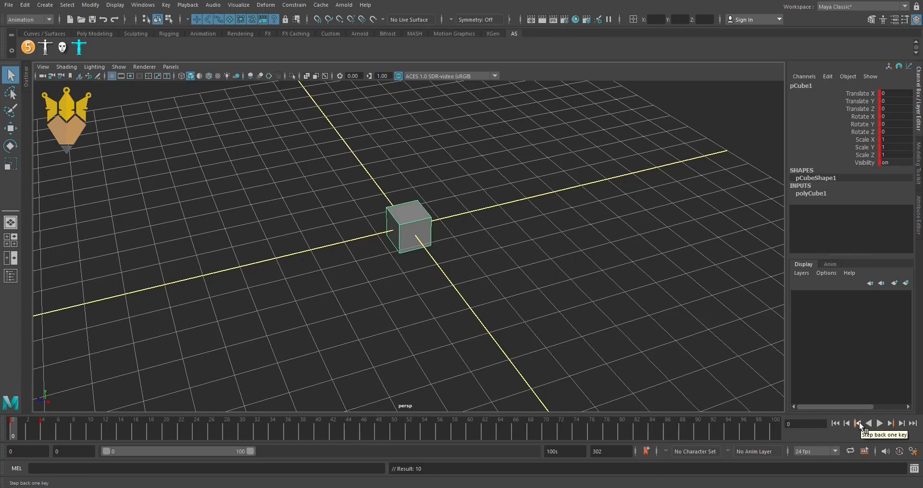
pyautogui.click(890, 422)
pyautogui.click(858, 423)
pyautogui.click(893, 426)
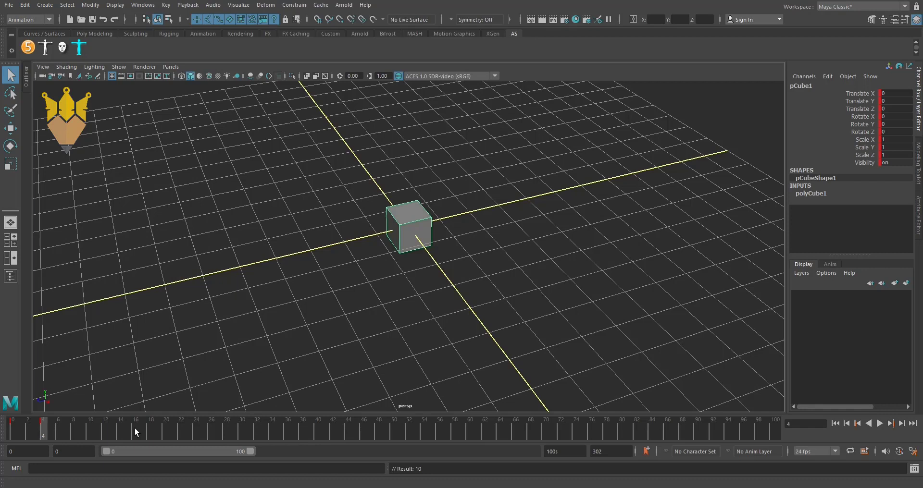
# Select the frame 0–5 range on the Time Slider that holds both cube keys.
pyautogui.moveTo(134, 428)
pyautogui.keyDown('shift'); pyautogui.mouseDown()
pyautogui.moveTo(593, 428)
pyautogui.moveTo(538, 427)
pyautogui.mouseUp(); pyautogui.keyUp('shift')
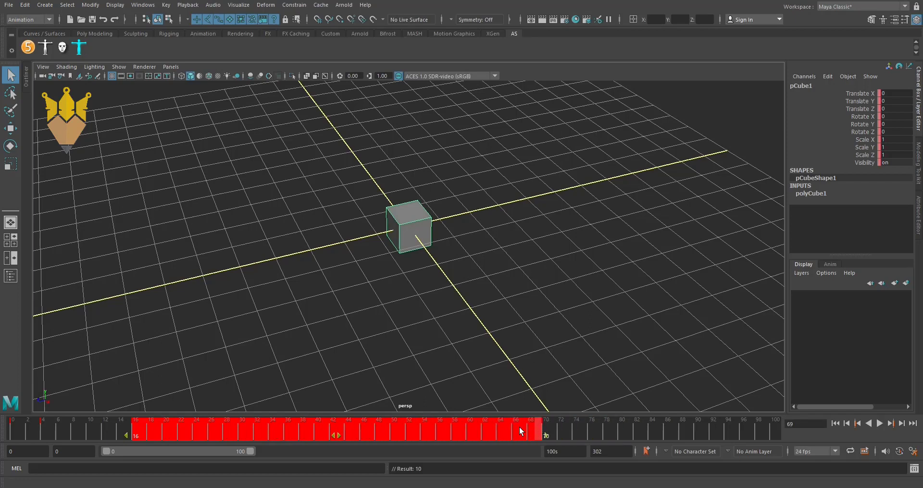
pyautogui.click(576, 432)
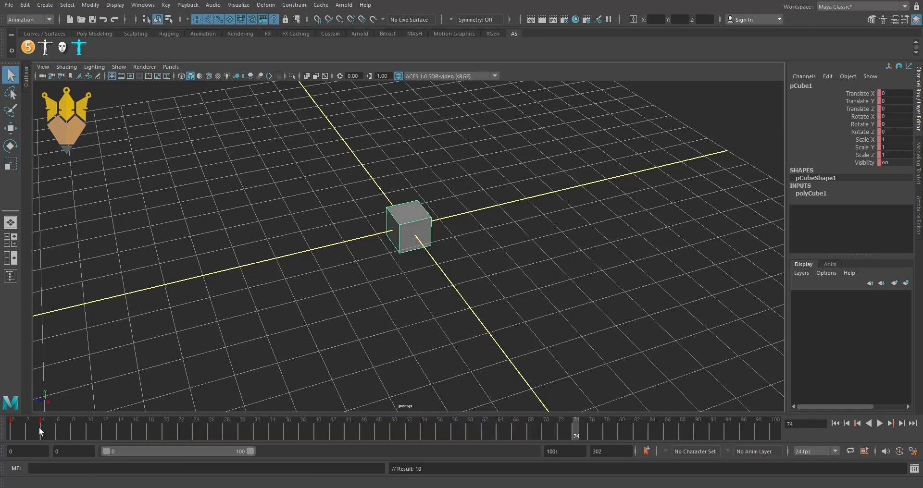
pyautogui.keyDown('shift'); pyautogui.moveTo(44, 428); pyautogui.dragTo(15, 434); pyautogui.keyUp('shift')
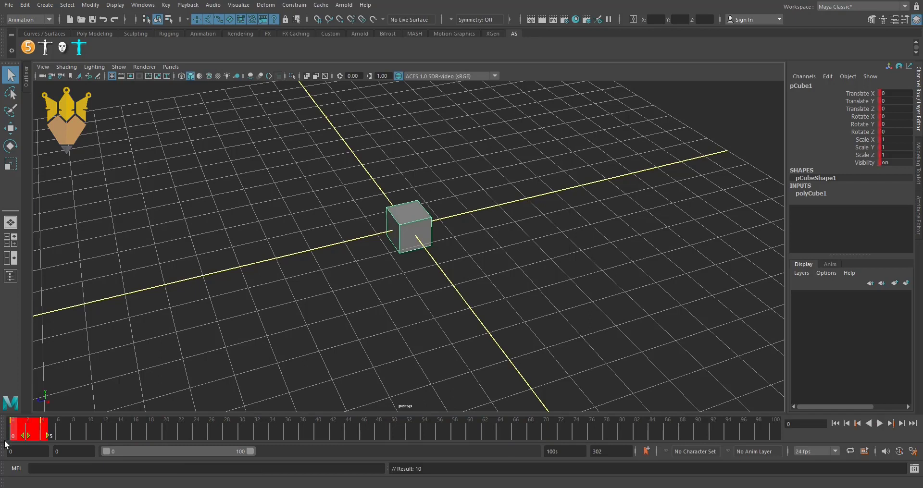
pyautogui.click(89, 429)
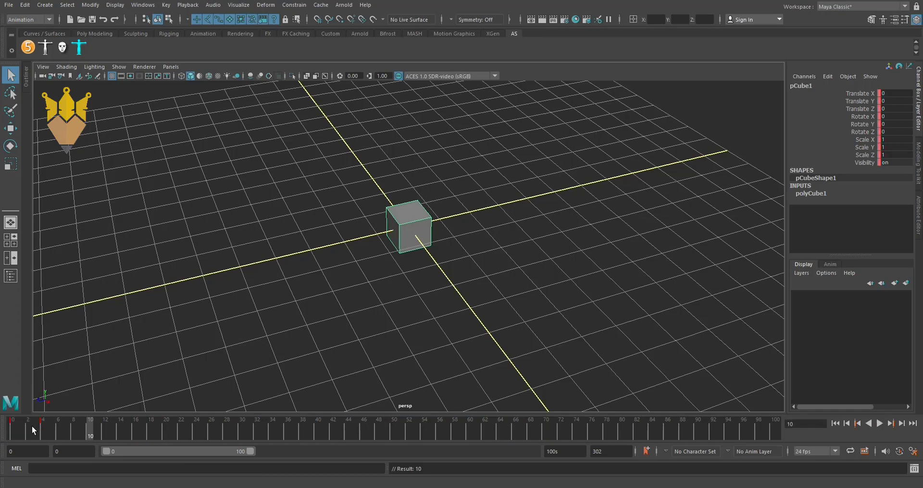
pyautogui.keyDown('shift'); pyautogui.moveTo(43, 423); pyautogui.dragTo(8, 424); pyautogui.keyUp('shift')
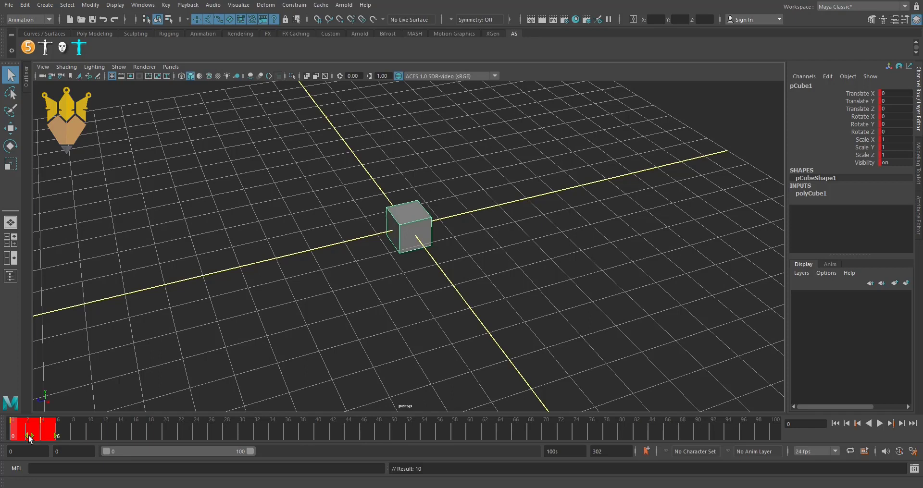
# Shift the selected keys later to around frames 40–44, stopping playback at frame 42.
pyautogui.moveTo(29, 438)
pyautogui.mouseDown()
pyautogui.moveTo(213, 448)
pyautogui.moveTo(143, 444)
pyautogui.moveTo(173, 445)
pyautogui.mouseUp()
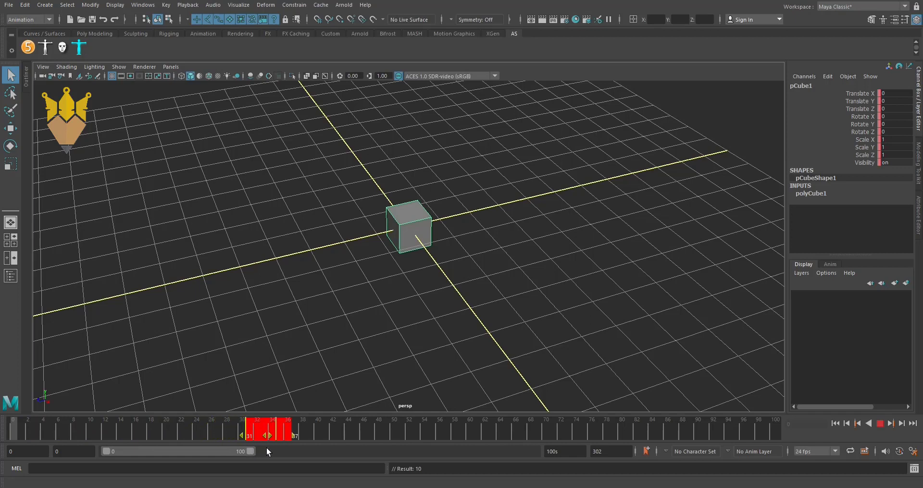
pyautogui.moveTo(304, 447)
pyautogui.mouseDown()
pyautogui.moveTo(331, 447)
pyautogui.moveTo(239, 449)
pyautogui.moveTo(252, 448)
pyautogui.mouseUp()
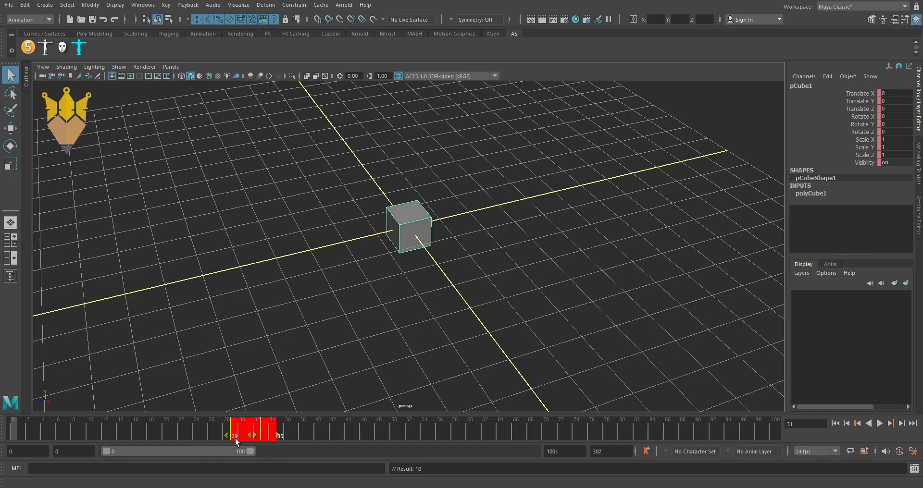
pyautogui.moveTo(253, 438); pyautogui.dragTo(329, 433)
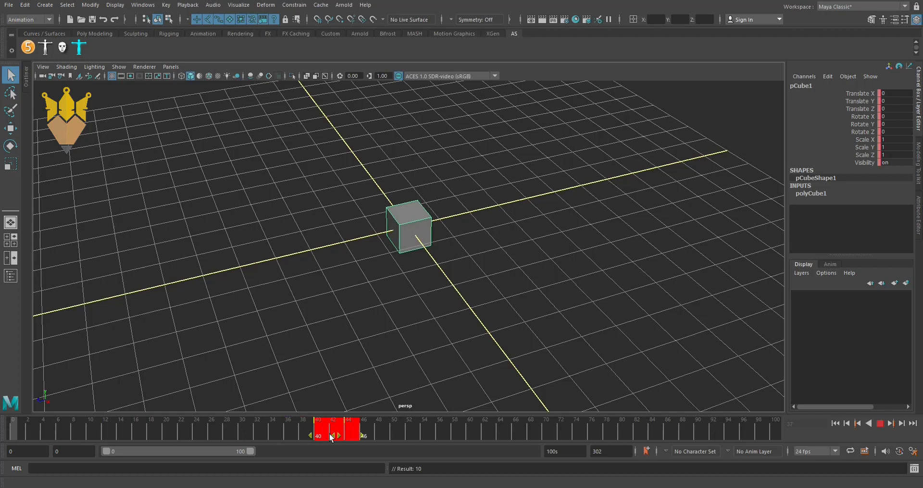
pyautogui.click(330, 433)
# Play the animation, then select the keys between frames 39 and 45.
pyautogui.click(385, 434)
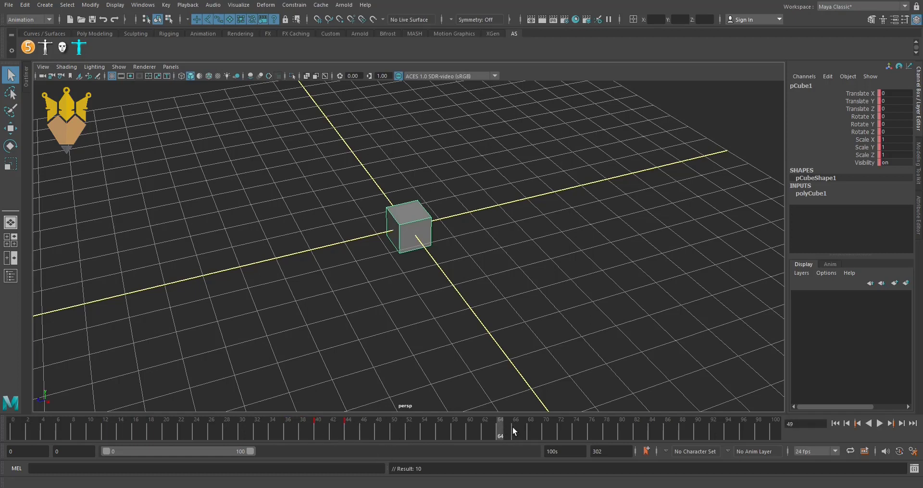
pyautogui.hotkey('alt', 'v')
pyautogui.moveTo(478, 426); pyautogui.dragTo(439, 430)
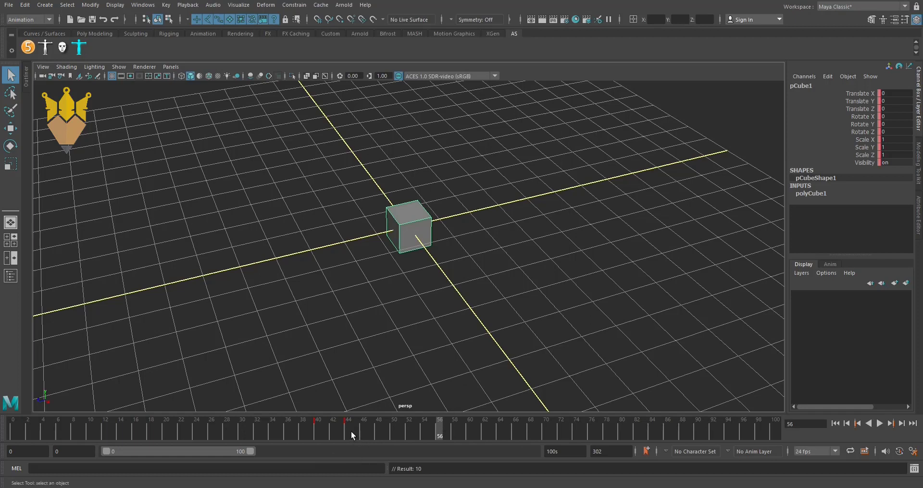
pyautogui.keyDown('shift'); pyautogui.moveTo(351, 431); pyautogui.dragTo(311, 433); pyautogui.keyUp('shift')
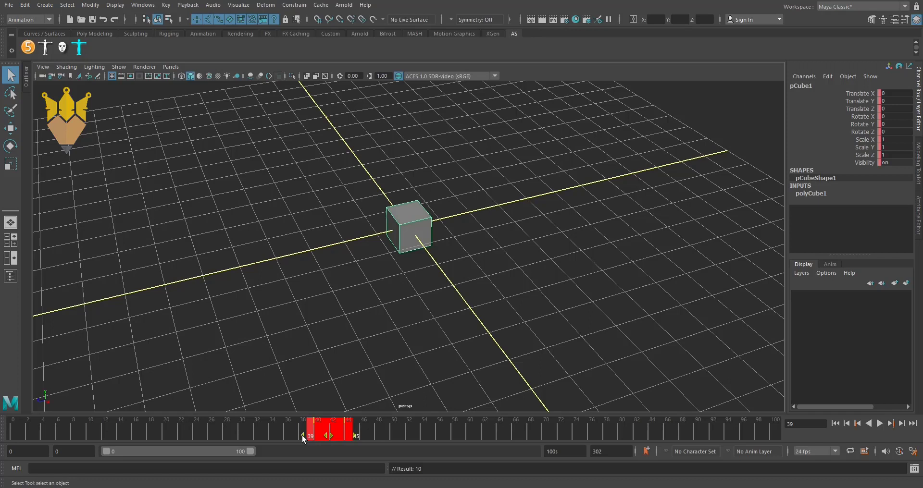
# Stretch the selected key range's ends so the keys span about frames 21 to 37.
pyautogui.moveTo(301, 435)
pyautogui.mouseDown()
pyautogui.moveTo(46, 437)
pyautogui.moveTo(330, 440)
pyautogui.moveTo(100, 440)
pyautogui.moveTo(261, 436)
pyautogui.moveTo(222, 436)
pyautogui.mouseUp()
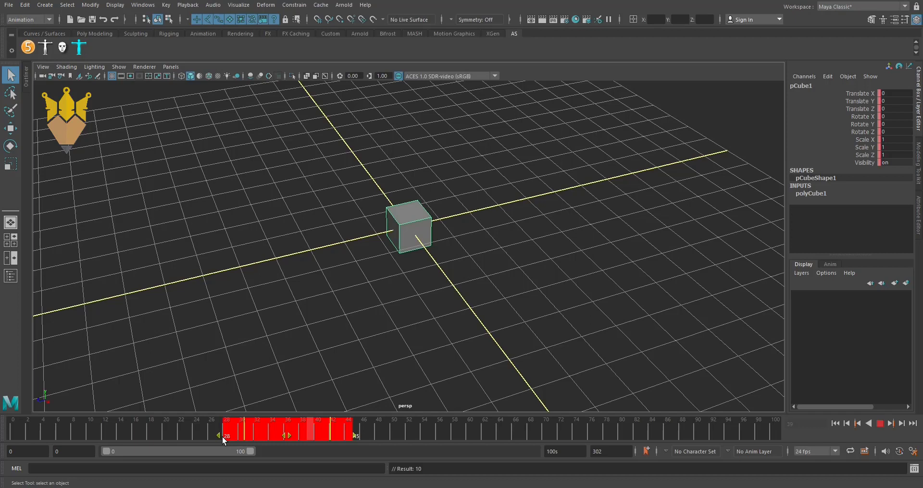
pyautogui.moveTo(222, 436)
pyautogui.mouseDown()
pyautogui.moveTo(79, 431)
pyautogui.moveTo(281, 431)
pyautogui.moveTo(37, 431)
pyautogui.moveTo(200, 425)
pyautogui.moveTo(45, 423)
pyautogui.moveTo(252, 426)
pyautogui.moveTo(88, 426)
pyautogui.moveTo(169, 426)
pyautogui.mouseUp()
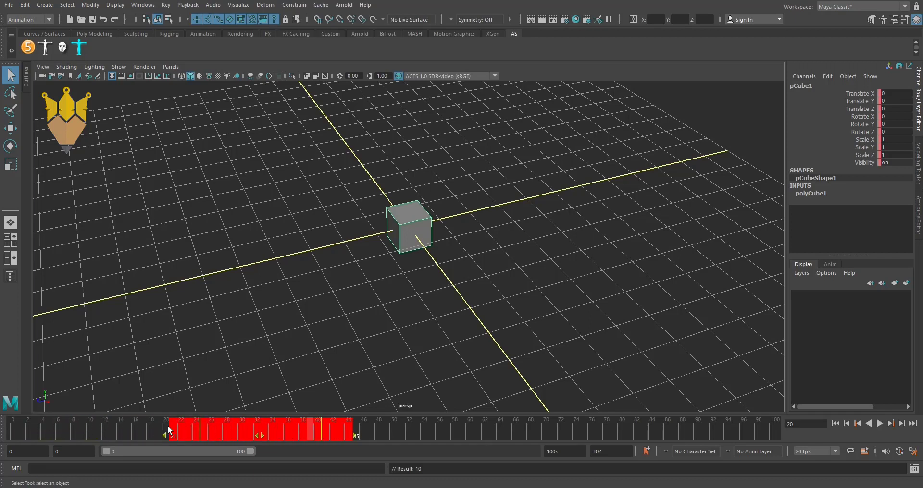
pyautogui.hotkey('alt', 'v')
pyautogui.moveTo(355, 437)
pyautogui.mouseDown()
pyautogui.moveTo(511, 447)
pyautogui.moveTo(494, 443)
pyautogui.moveTo(566, 435)
pyautogui.moveTo(425, 434)
pyautogui.moveTo(625, 434)
pyautogui.moveTo(298, 427)
pyautogui.moveTo(490, 435)
pyautogui.mouseUp()
pyautogui.moveTo(405, 431)
pyautogui.mouseDown()
pyautogui.moveTo(579, 430)
pyautogui.moveTo(290, 443)
pyautogui.mouseUp()
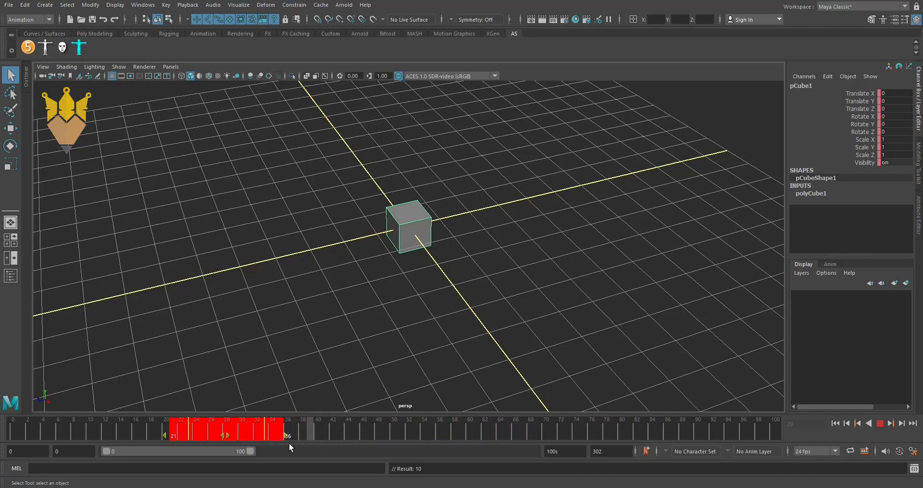
# Delete the keys in the selected range and scrub back to frame 0.
pyautogui.rightClick(263, 429)
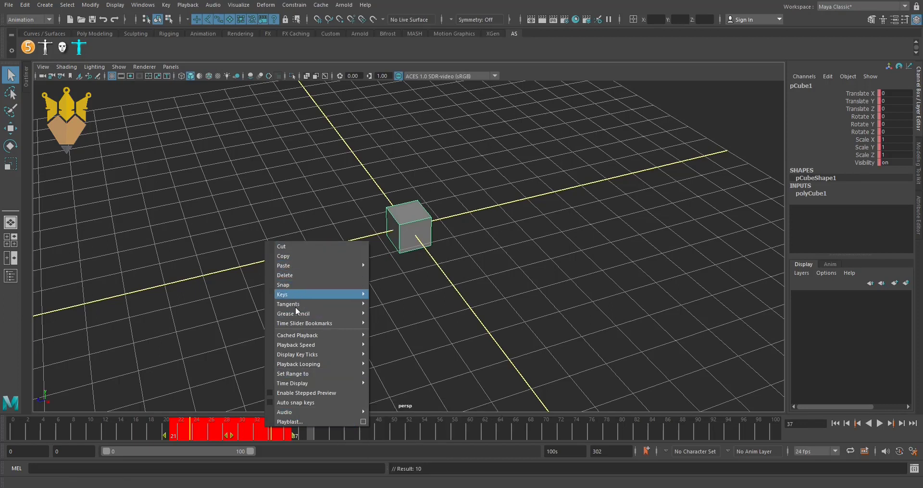
pyautogui.moveTo(284, 266)
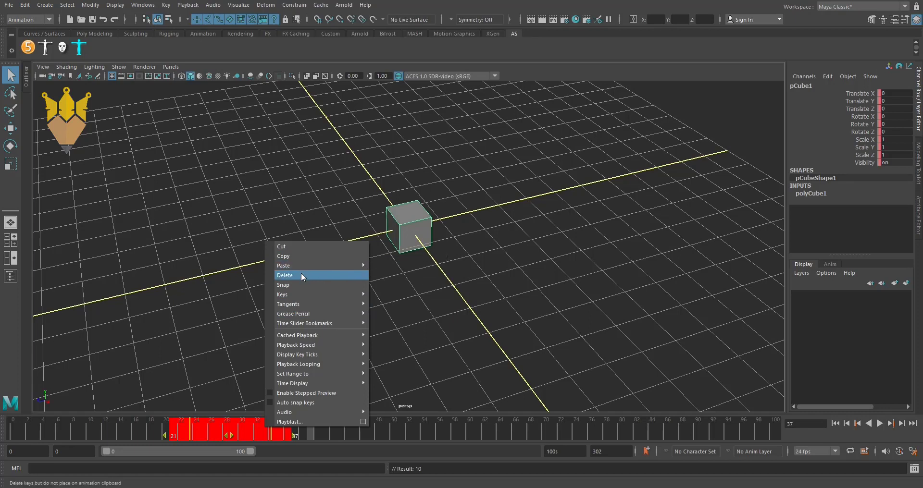
pyautogui.click(301, 275)
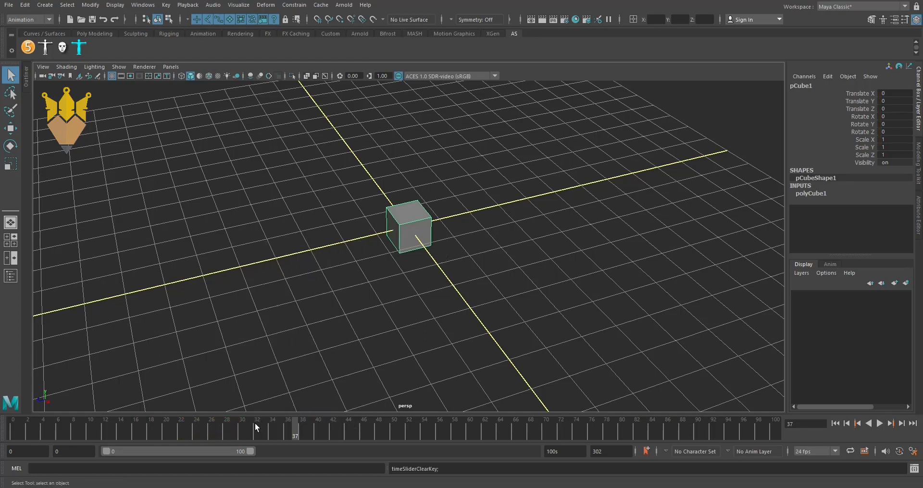
pyautogui.moveTo(253, 425); pyautogui.dragTo(13, 434)
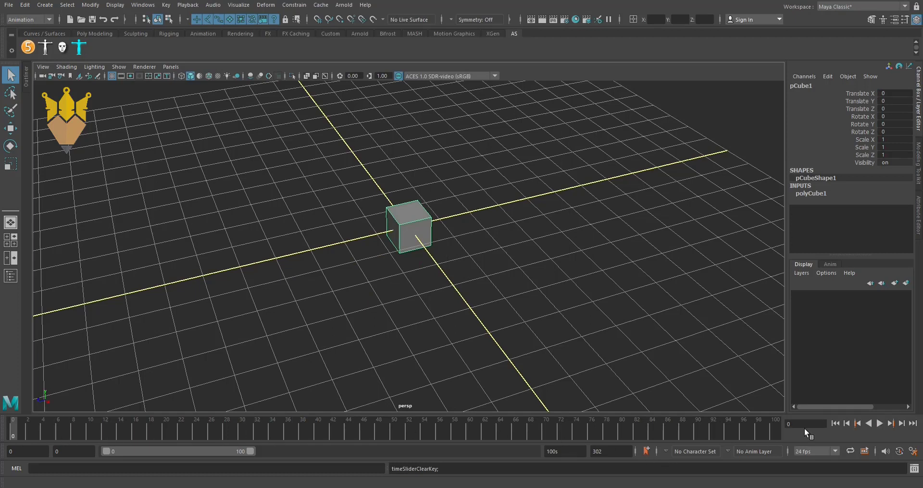
# Set keys on the cube at frames 4 and 9.
pyautogui.click(913, 452)
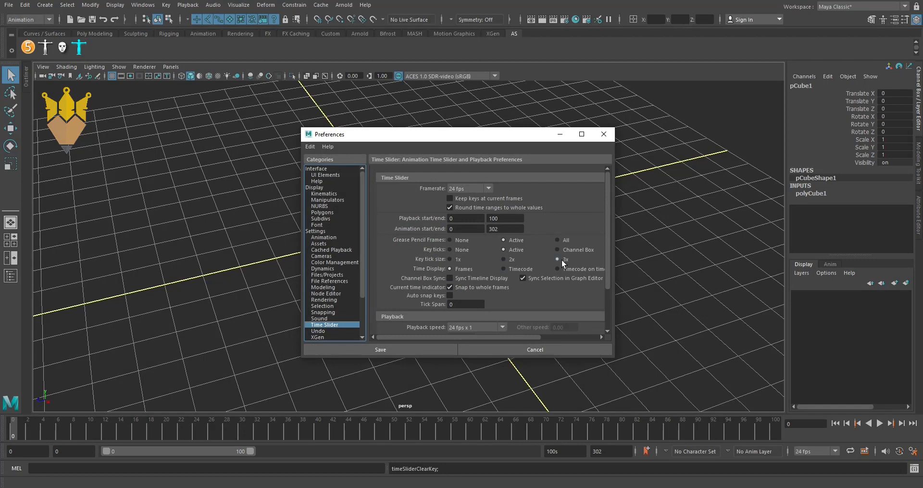
pyautogui.click(414, 347)
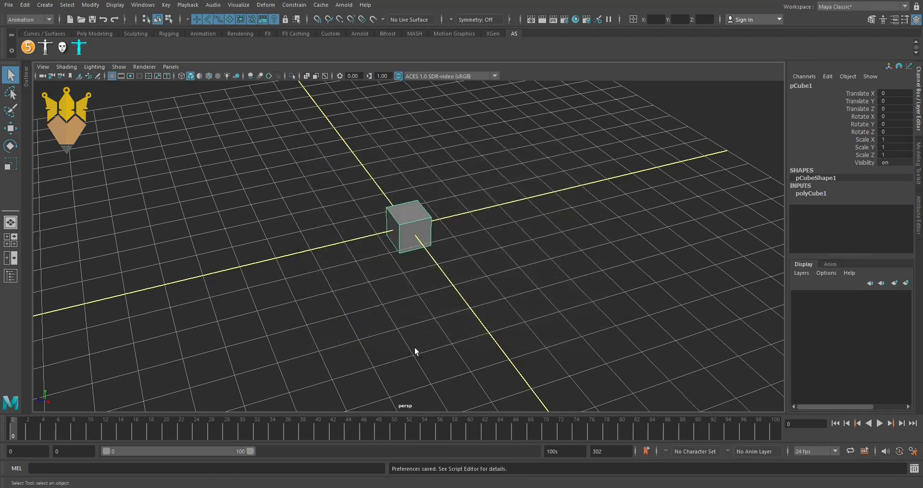
pyautogui.moveTo(28, 436); pyautogui.dragTo(47, 436)
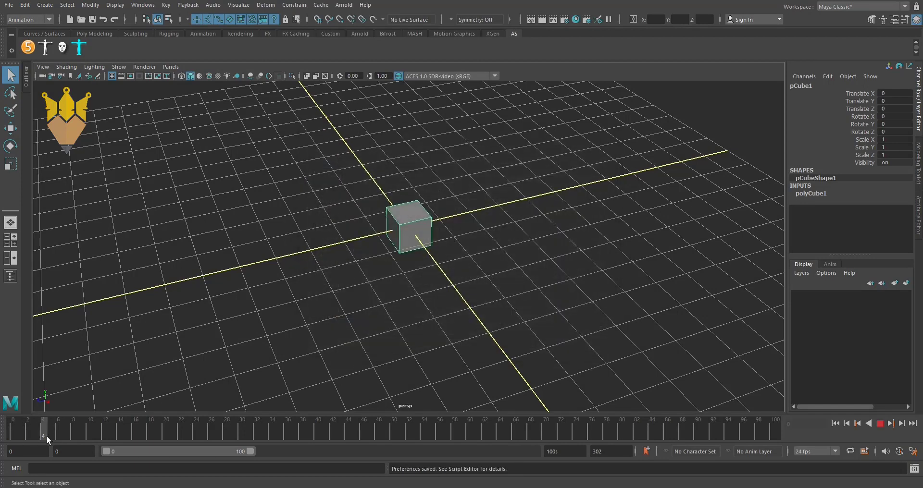
pyautogui.press('s')
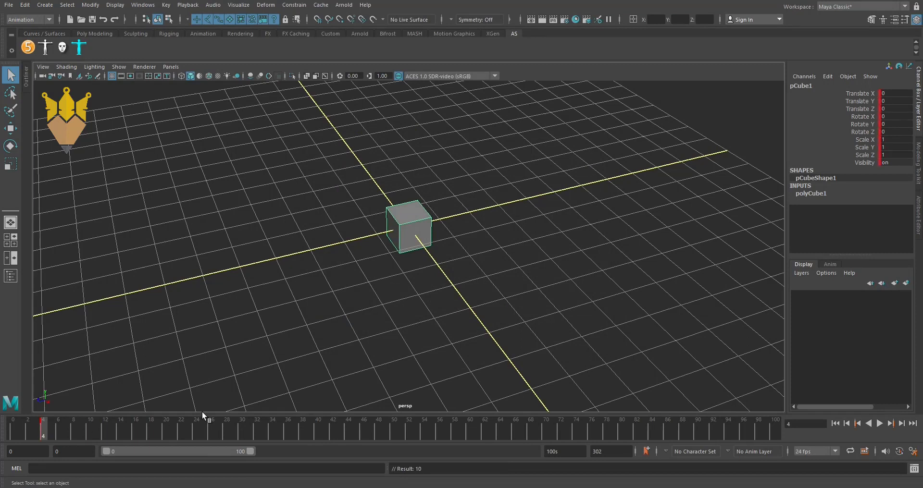
pyautogui.moveTo(63, 429); pyautogui.dragTo(73, 432)
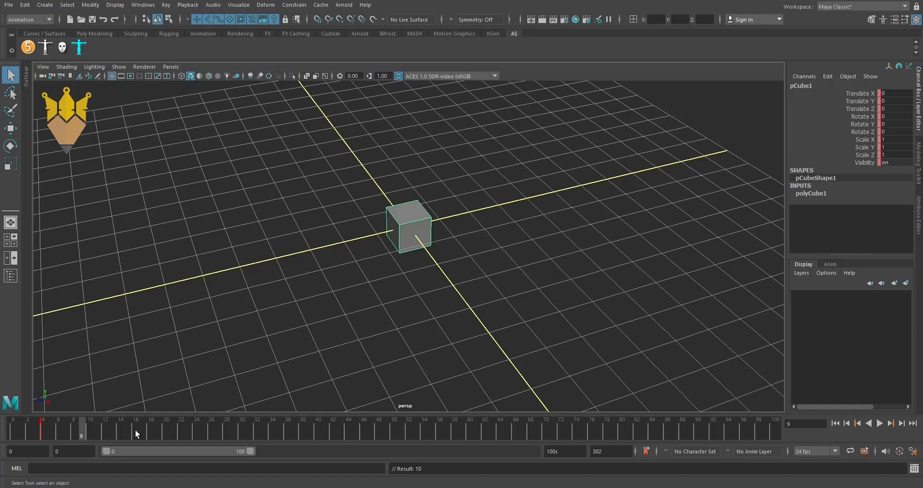
pyautogui.click(904, 450)
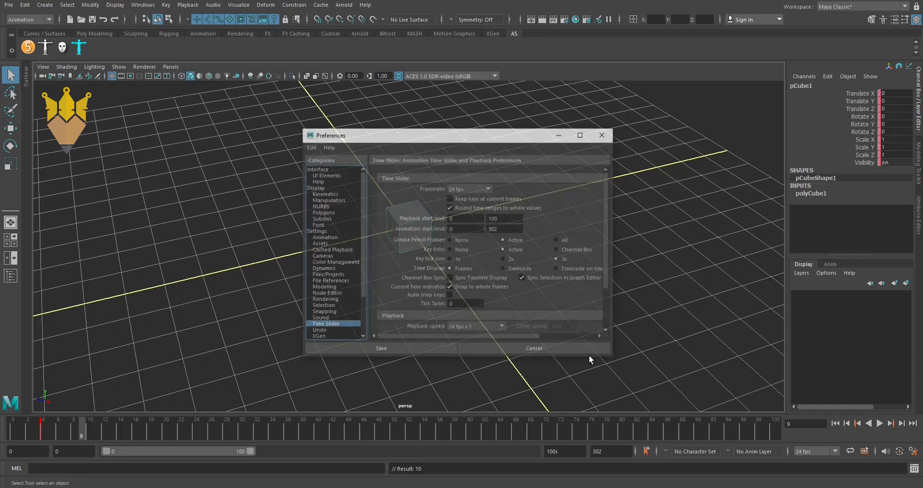
pyautogui.click(432, 349)
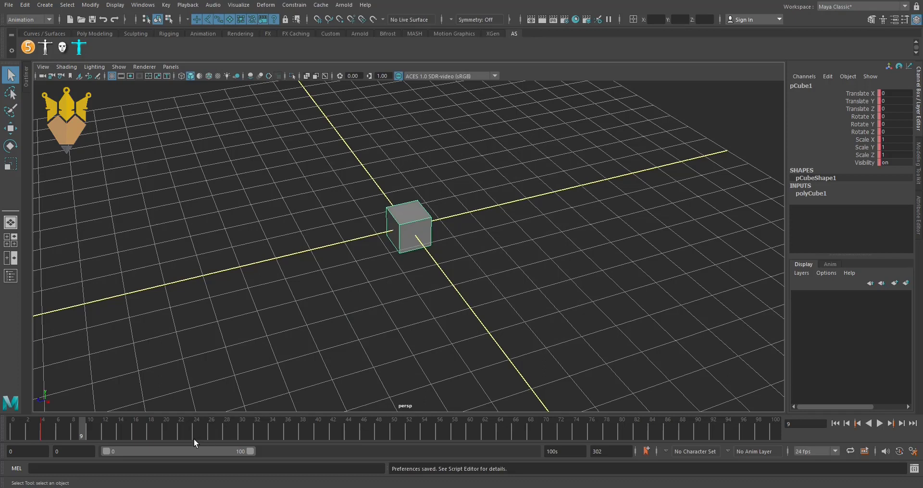
pyautogui.press('s')
# At frame 16, save a 2x key tick size in the time slider preferences and reopen them.
pyautogui.click(135, 433)
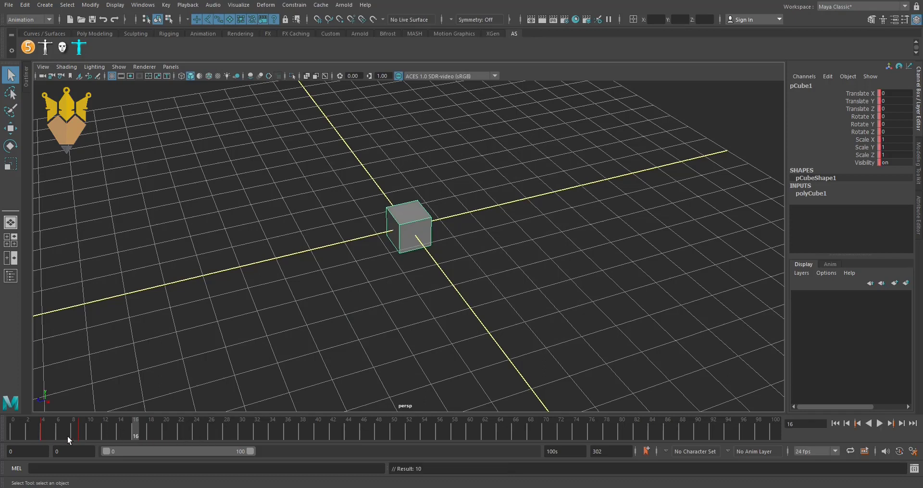
pyautogui.click(912, 452)
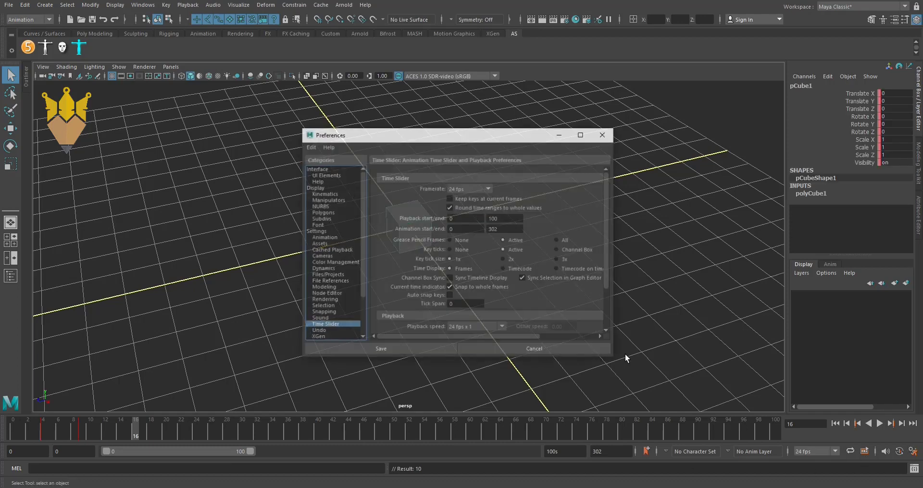
pyautogui.click(502, 260)
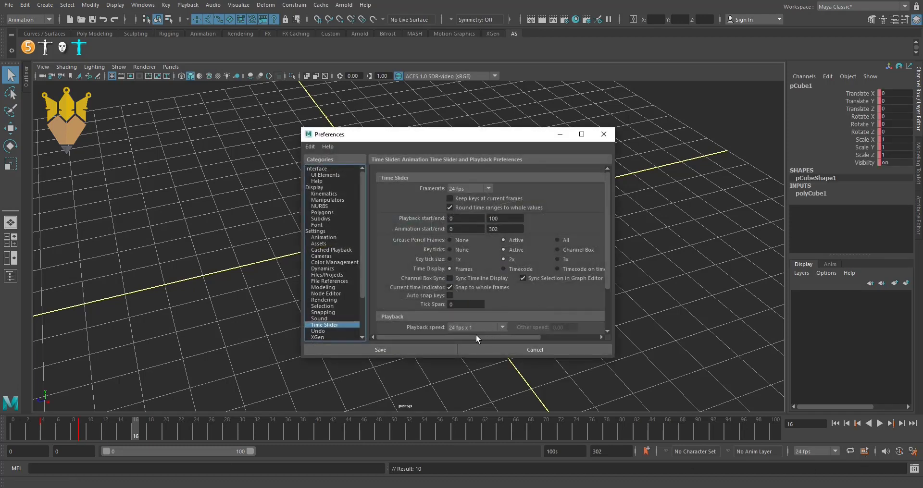
pyautogui.click(423, 349)
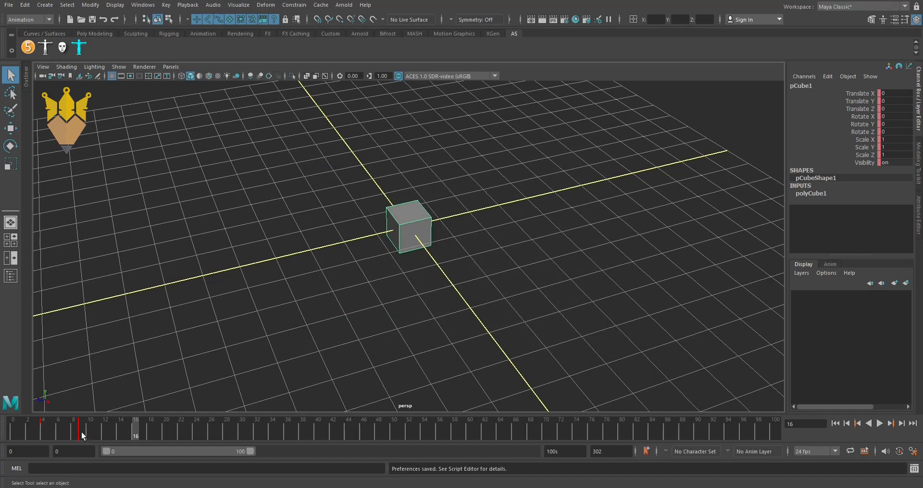
pyautogui.click(912, 451)
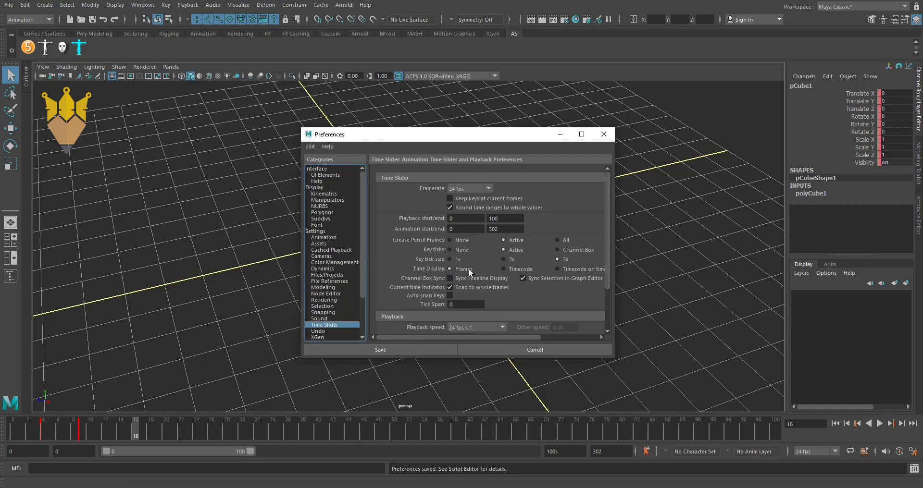
# Set key tick size to 3x, leave playback speed at 24 fps x 1, and save.
pyautogui.click(460, 259)
pyautogui.click(503, 259)
pyautogui.click(556, 260)
pyautogui.scroll(-2, 495, 296)
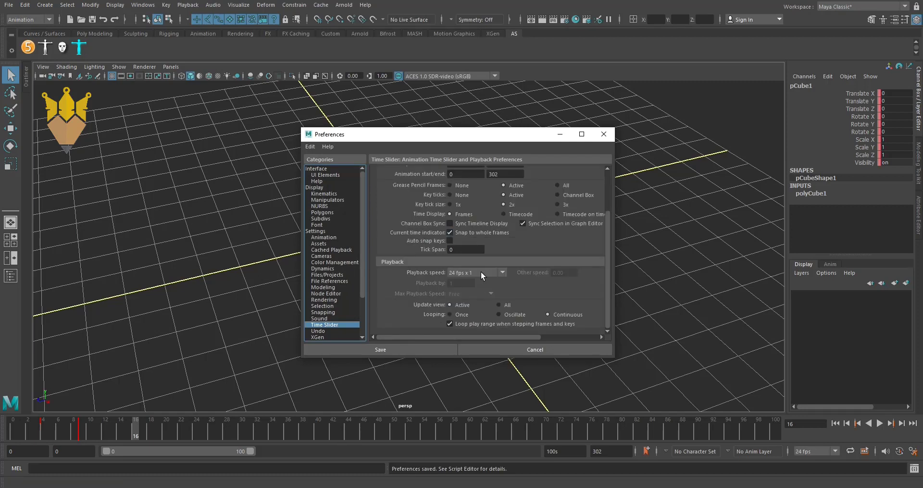
pyautogui.click(481, 272)
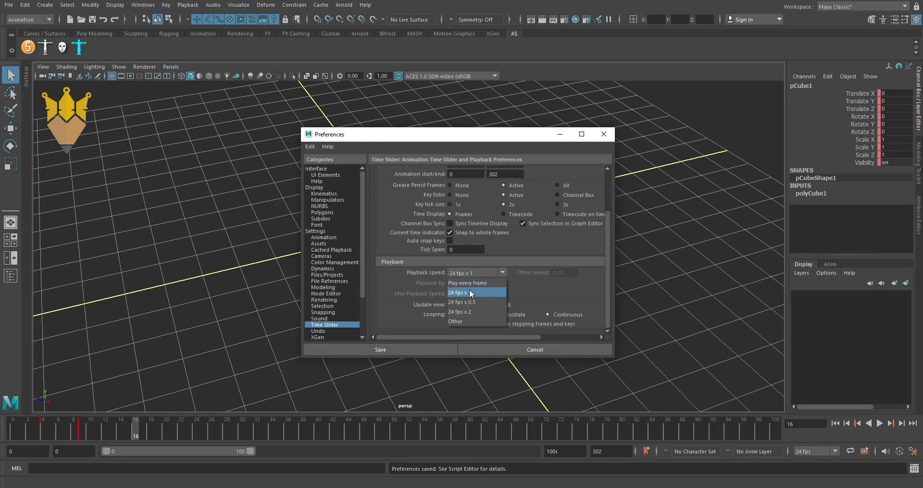
pyautogui.click(539, 286)
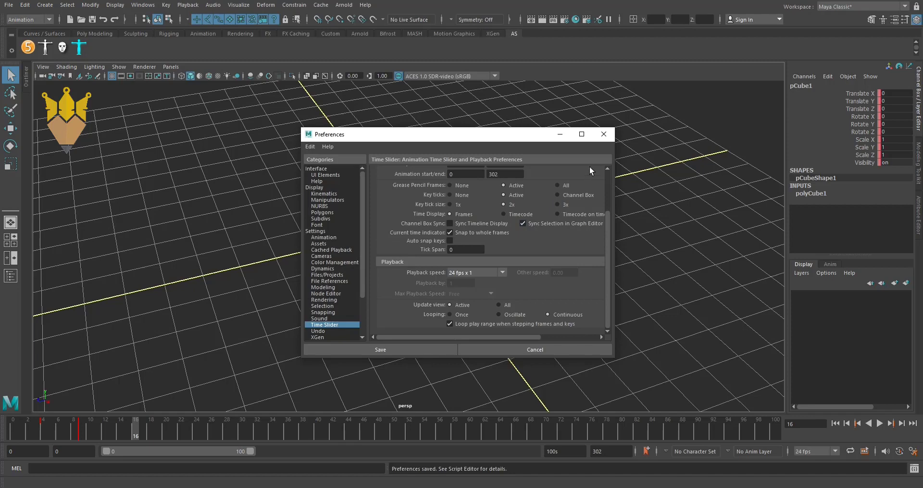
pyautogui.click(440, 352)
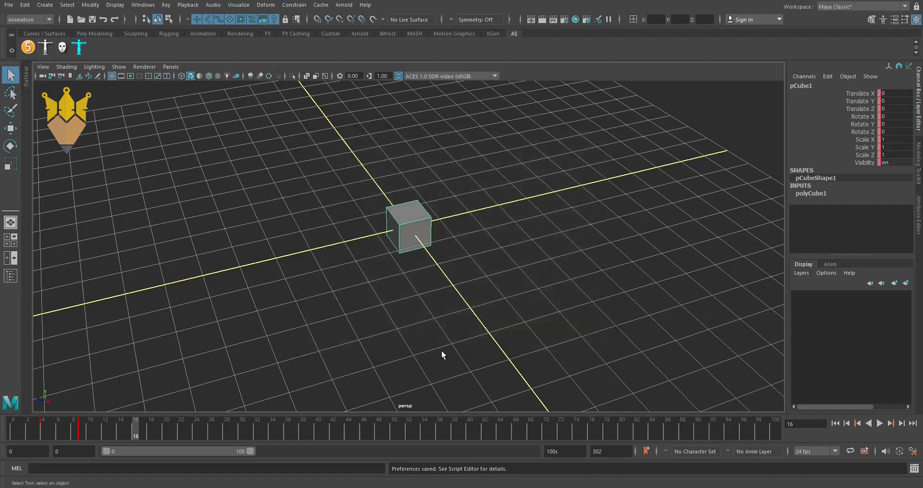
# Delete the cube's keys between frames 3 and 11 and return to frame 0.
pyautogui.keyDown('shift'); pyautogui.moveTo(87, 430); pyautogui.dragTo(39, 435); pyautogui.keyUp('shift')
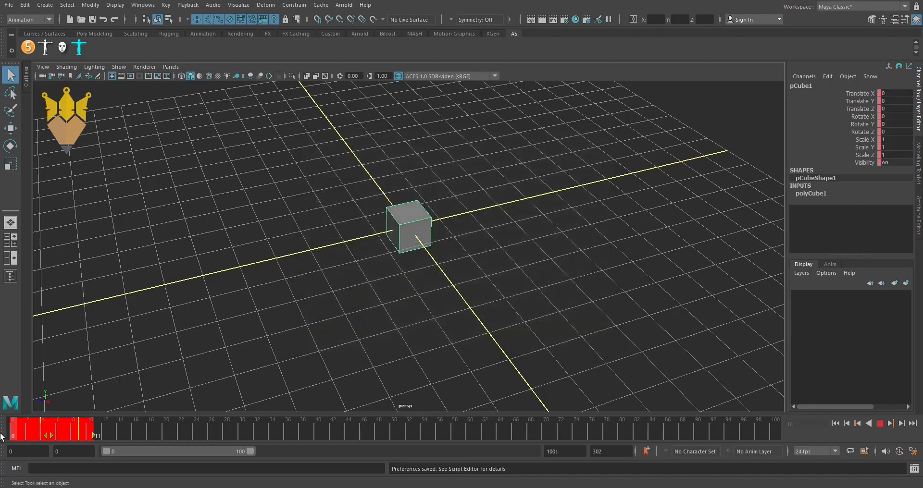
pyautogui.rightClick(39, 436)
pyautogui.moveTo(79, 269)
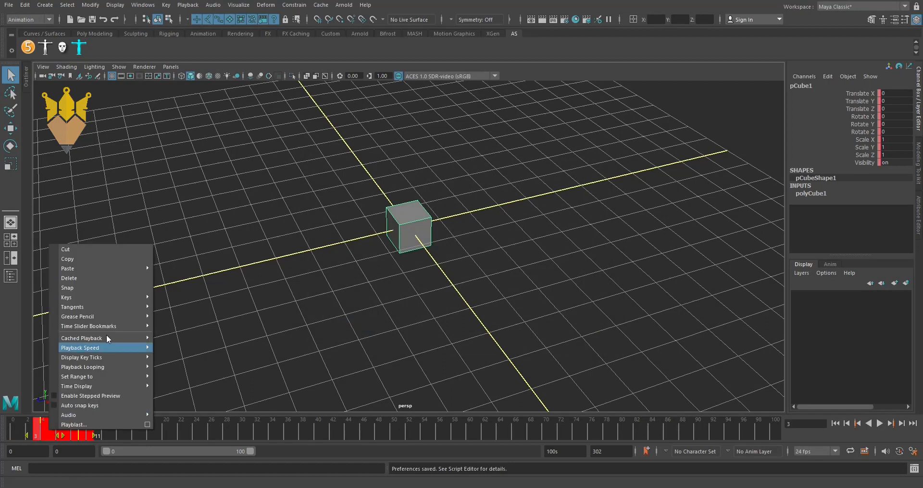
pyautogui.click(88, 278)
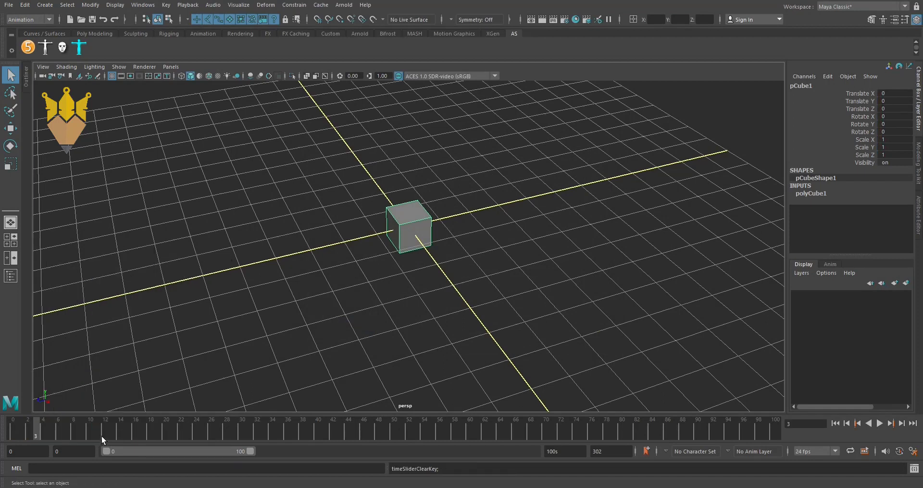
pyautogui.moveTo(71, 429); pyautogui.dragTo(12, 430)
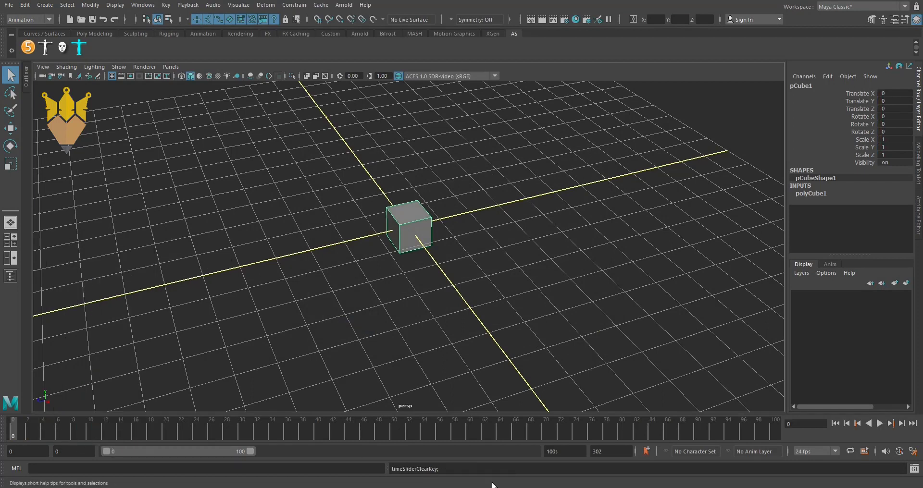
# Set the playback range to end at frame 30 and start at frame 1.
pyautogui.doubleClick(541, 452)
pyautogui.write('30')
pyautogui.press('Return')
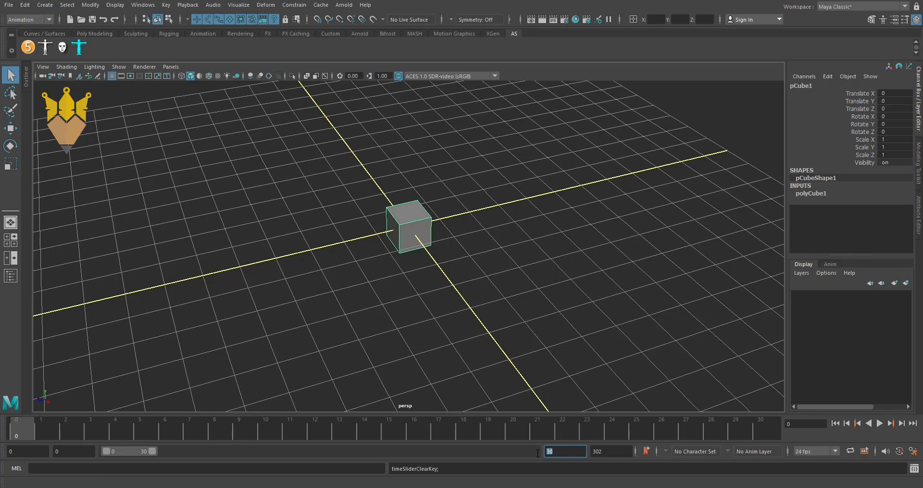
pyautogui.doubleClick(72, 451)
pyautogui.write('1')
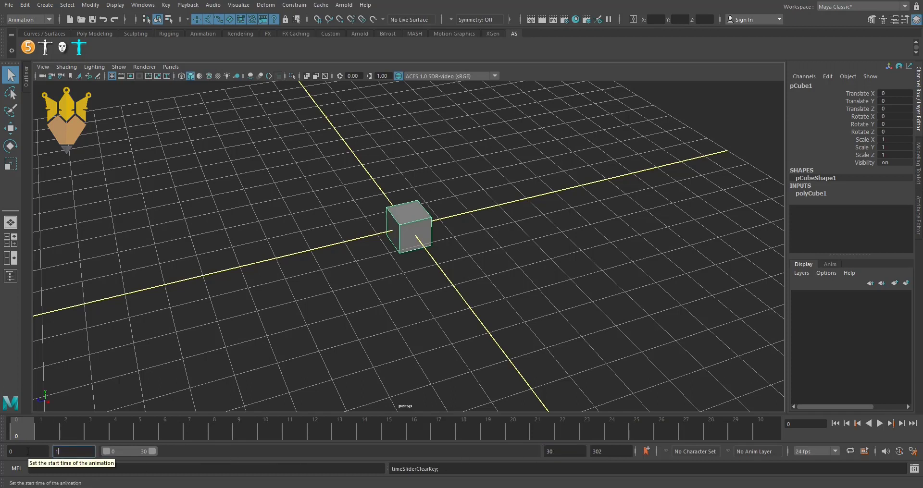
pyautogui.press('Return')
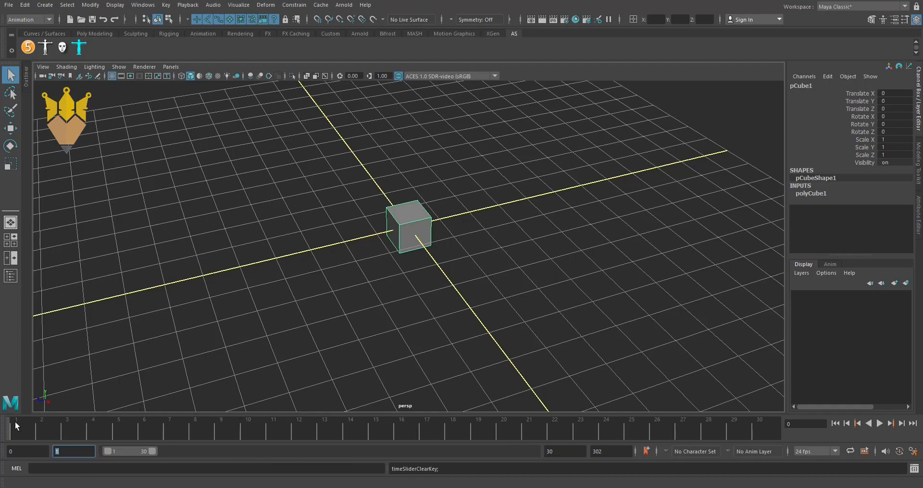
# At frame 1, delete the cube and create a polygon sphere in its place.
pyautogui.moveTo(16, 422); pyautogui.dragTo(1, 438)
pyautogui.keyDown('alt'); pyautogui.moveTo(403, 274); pyautogui.dragTo(412, 244); pyautogui.keyUp('alt')
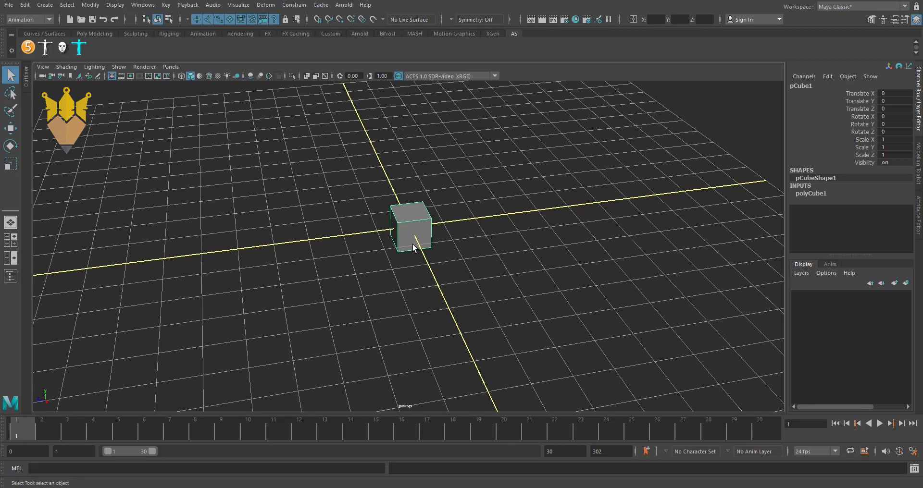
pyautogui.press('Delete')
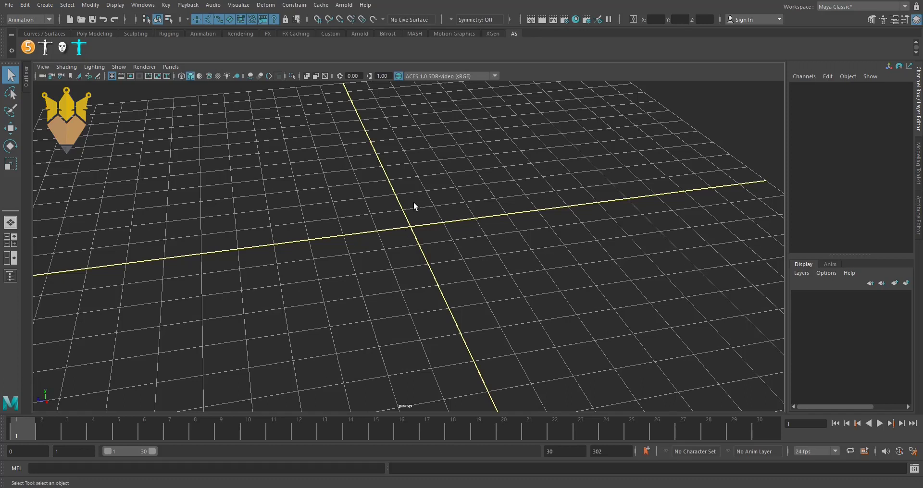
pyautogui.keyDown('shift'); pyautogui.moveTo(413, 202); pyautogui.dragTo(370, 194, button='right'); pyautogui.keyUp('shift')
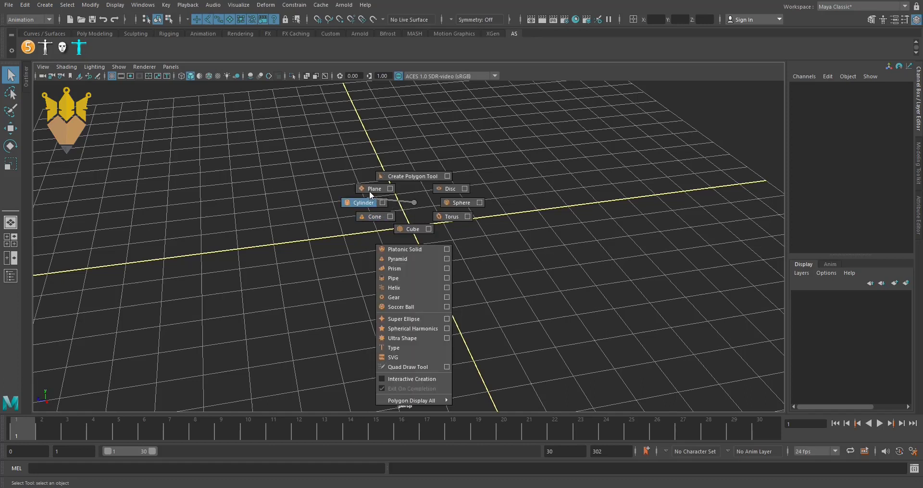
pyautogui.keyDown('shift'); pyautogui.moveTo(369, 192); pyautogui.dragTo(453, 200, button='right'); pyautogui.keyUp('shift')
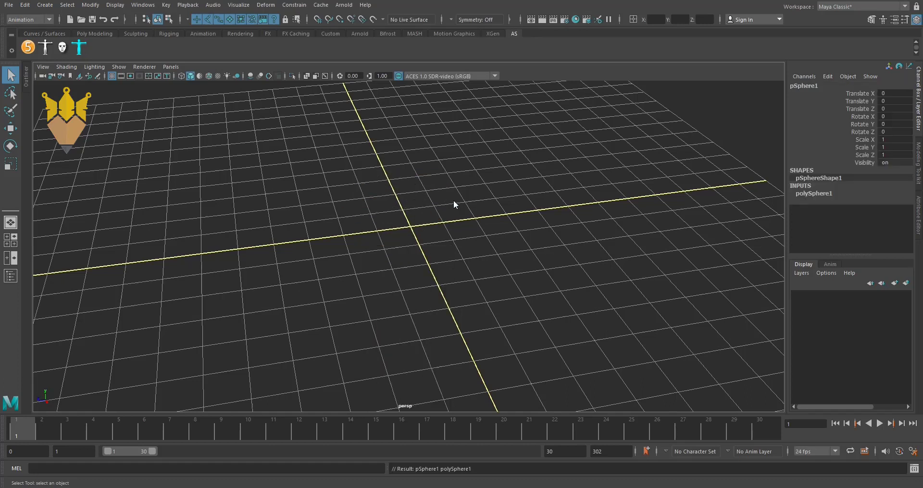
# In the Right orthographic view, move the sphere up along Y with the Move tool.
pyautogui.moveTo(451, 290)
pyautogui.keyDown('alt'); pyautogui.mouseDown()
pyautogui.moveTo(462, 276)
pyautogui.moveTo(440, 273)
pyautogui.mouseUp(); pyautogui.keyUp('alt')
pyautogui.click(462, 275)
pyautogui.hotkey('ctrl', 'z')
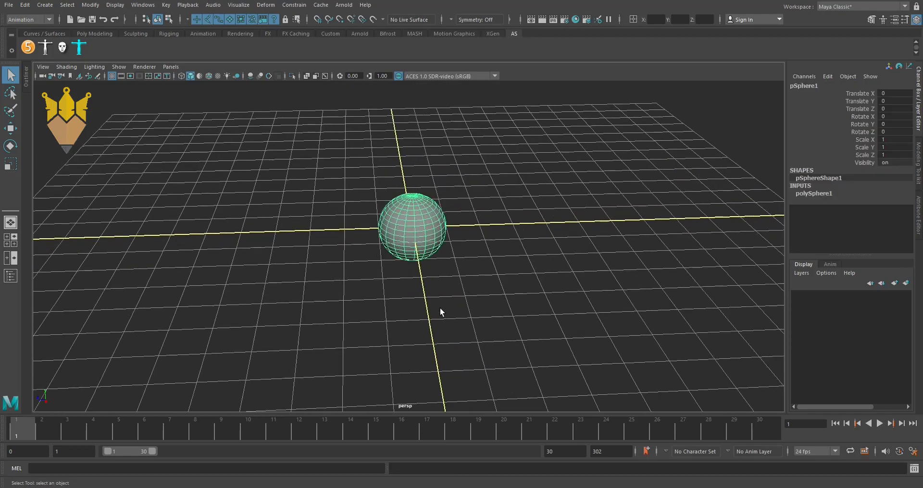
pyautogui.press('w')
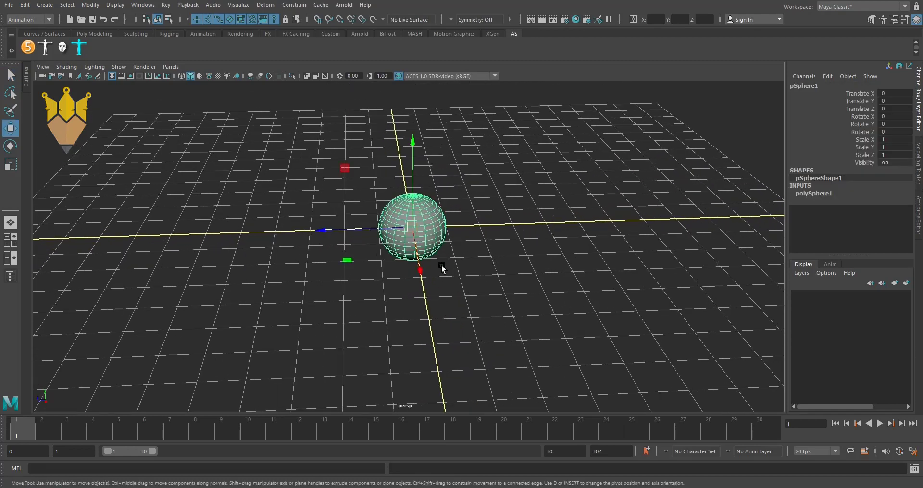
pyautogui.press('space')
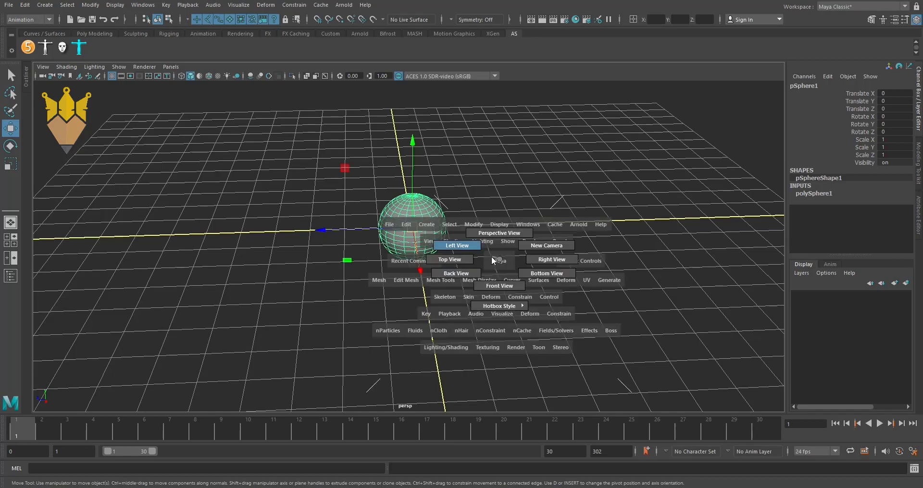
pyautogui.moveTo(498, 258); pyautogui.dragTo(539, 257)
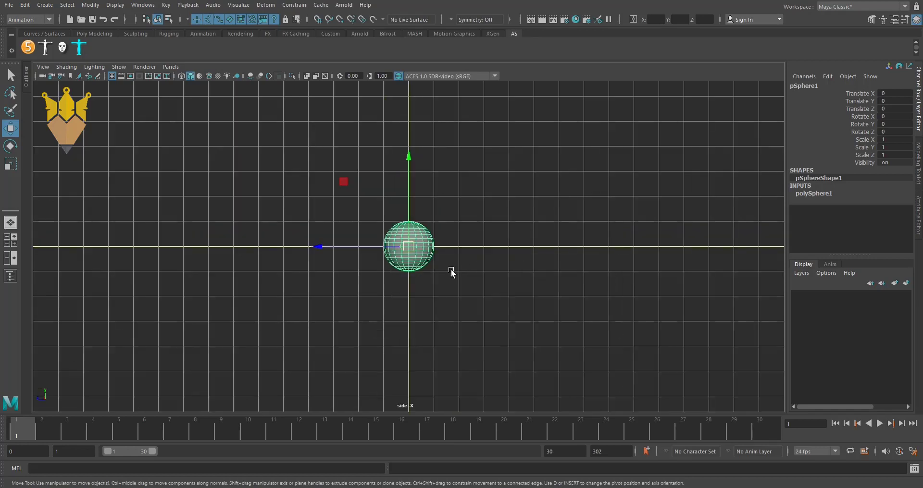
pyautogui.scroll(2, 437, 267)
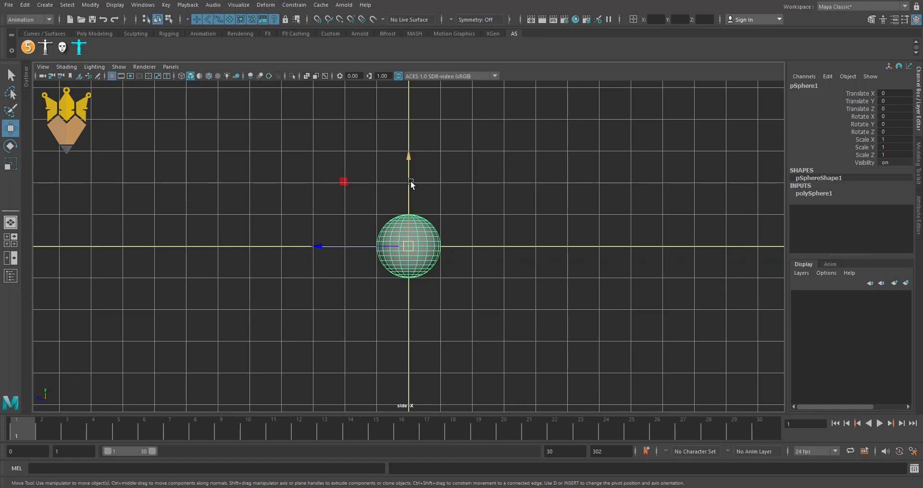
pyautogui.moveTo(409, 182); pyautogui.dragTo(406, 149)
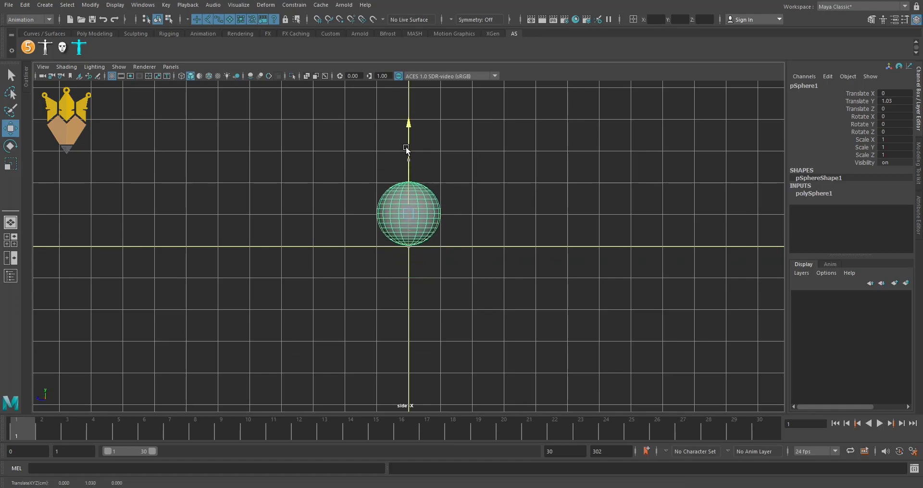
# Return to a single perspective view looking down on the grid and reselect the sphere.
pyautogui.press('space')
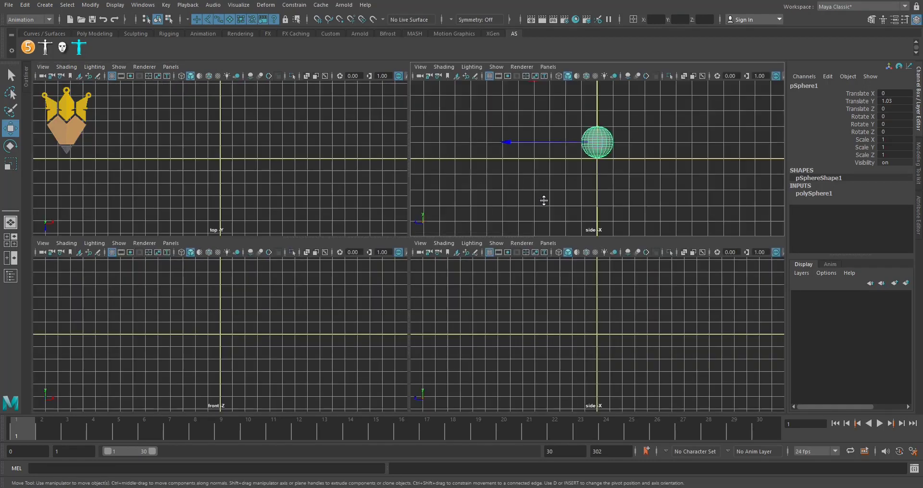
pyautogui.press('space')
pyautogui.press('space')
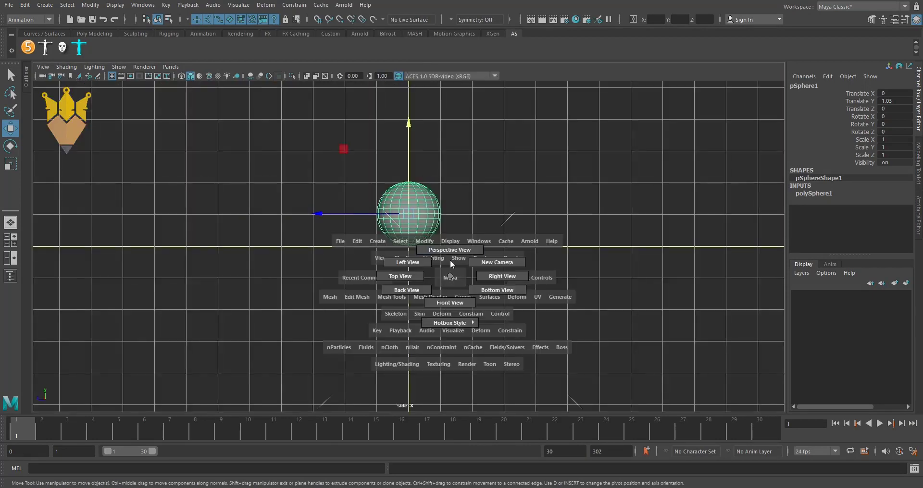
pyautogui.keyDown('alt'); pyautogui.moveTo(451, 288); pyautogui.dragTo(490, 282); pyautogui.keyUp('alt')
pyautogui.click(485, 283)
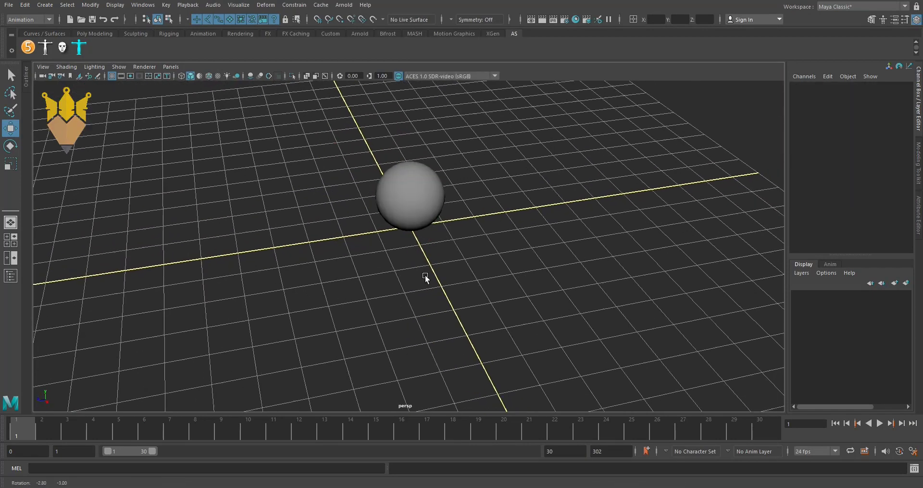
pyautogui.moveTo(424, 276)
pyautogui.keyDown('alt'); pyautogui.mouseDown()
pyautogui.moveTo(379, 282)
pyautogui.moveTo(435, 294)
pyautogui.moveTo(424, 310)
pyautogui.moveTo(400, 293)
pyautogui.moveTo(423, 290)
pyautogui.mouseUp(); pyautogui.keyUp('alt')
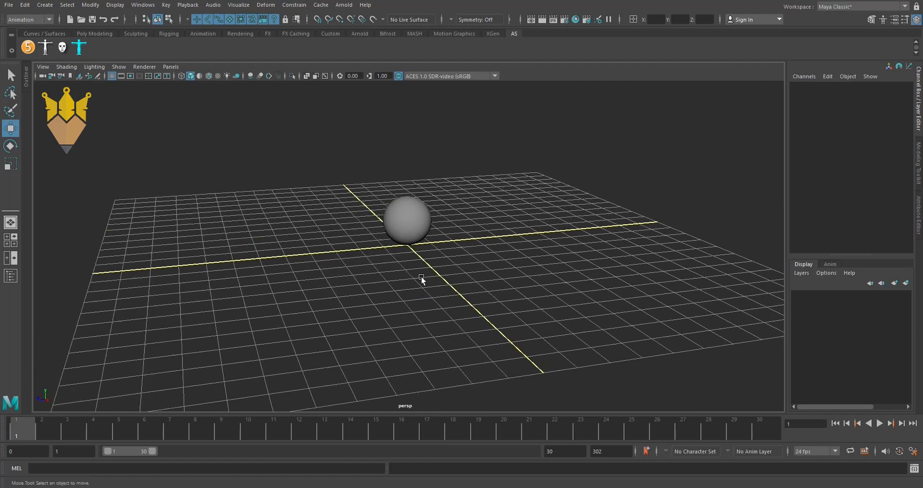
pyautogui.keyDown('alt'); pyautogui.moveTo(433, 270); pyautogui.dragTo(434, 286); pyautogui.keyUp('alt')
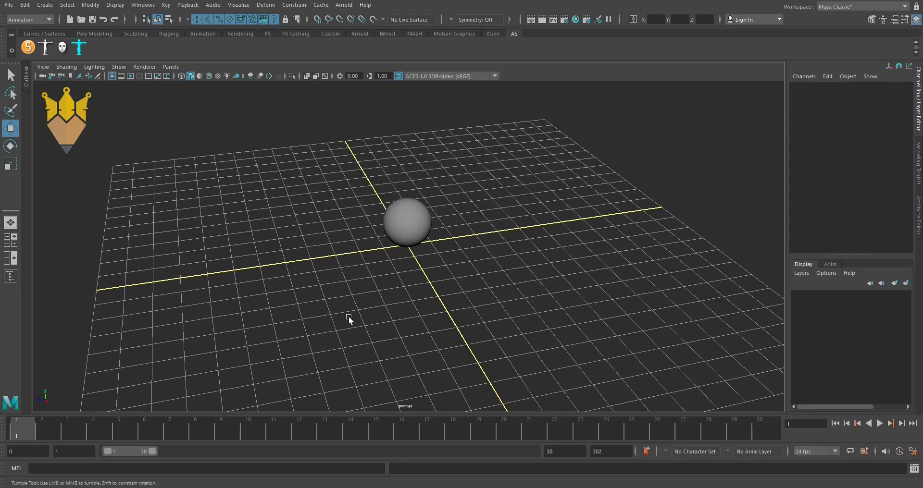
pyautogui.moveTo(350, 317)
pyautogui.keyDown('alt'); pyautogui.mouseDown()
pyautogui.moveTo(374, 306)
pyautogui.moveTo(362, 319)
pyautogui.moveTo(374, 274)
pyautogui.mouseUp(); pyautogui.keyUp('alt')
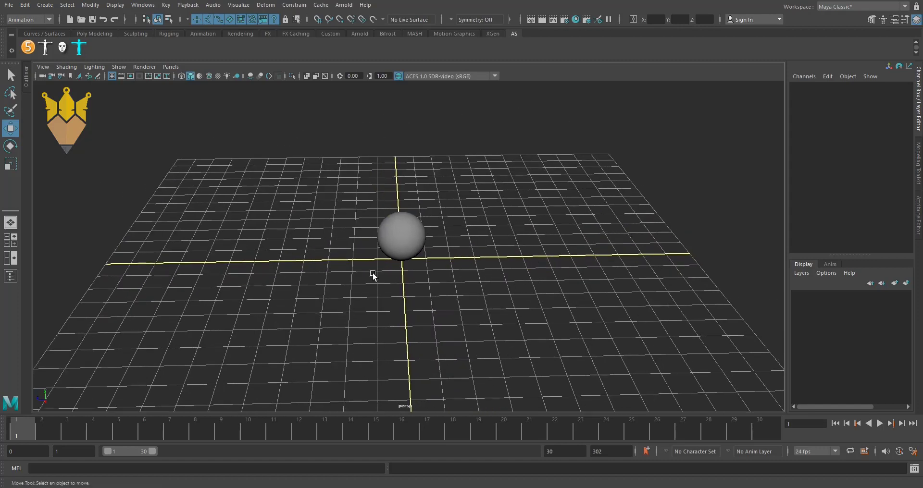
pyautogui.click(392, 247)
# Move the sphere to Translate Z 10.482 at the grid's far edge, then play and scrub to check.
pyautogui.moveTo(329, 239); pyautogui.dragTo(66, 246)
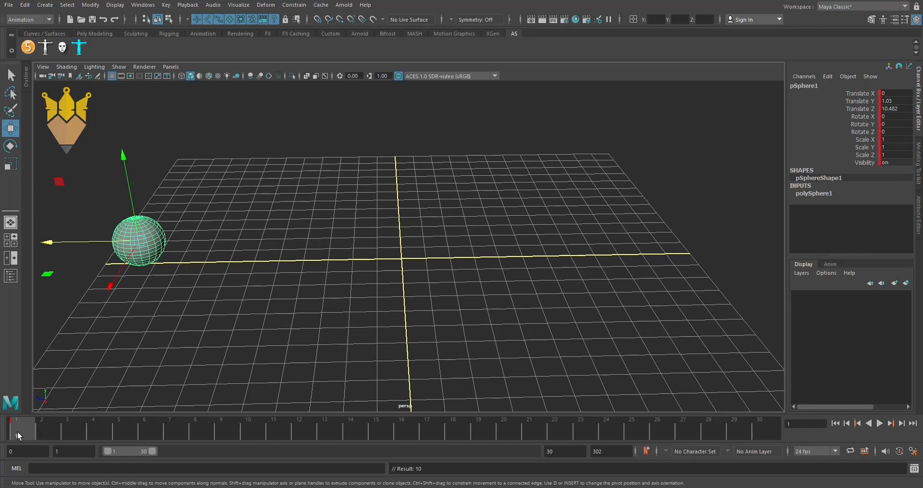
pyautogui.hotkey('alt', 'v')
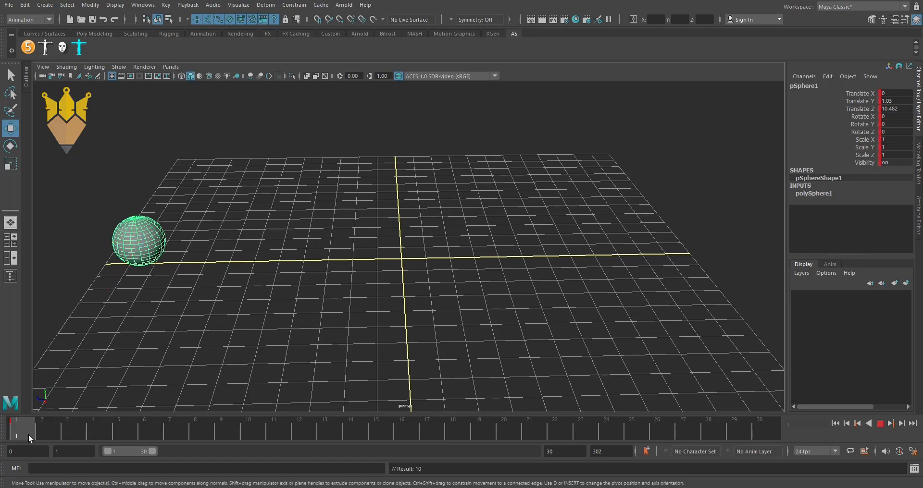
pyautogui.hotkey('alt', 'v')
pyautogui.moveTo(72, 244); pyautogui.dragTo(387, 261)
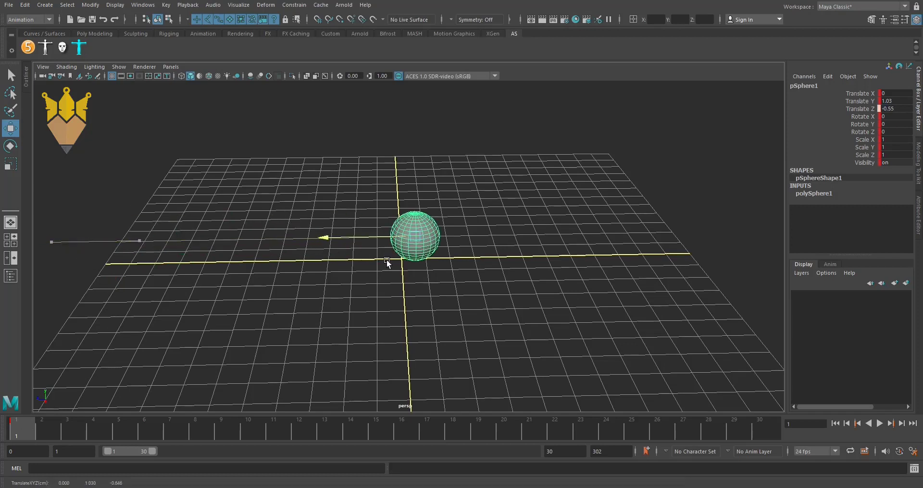
pyautogui.hotkey('ctrl', 'z')
pyautogui.moveTo(25, 436)
pyautogui.mouseDown()
pyautogui.moveTo(88, 434)
pyautogui.moveTo(40, 437)
pyautogui.moveTo(53, 434)
pyautogui.mouseUp()
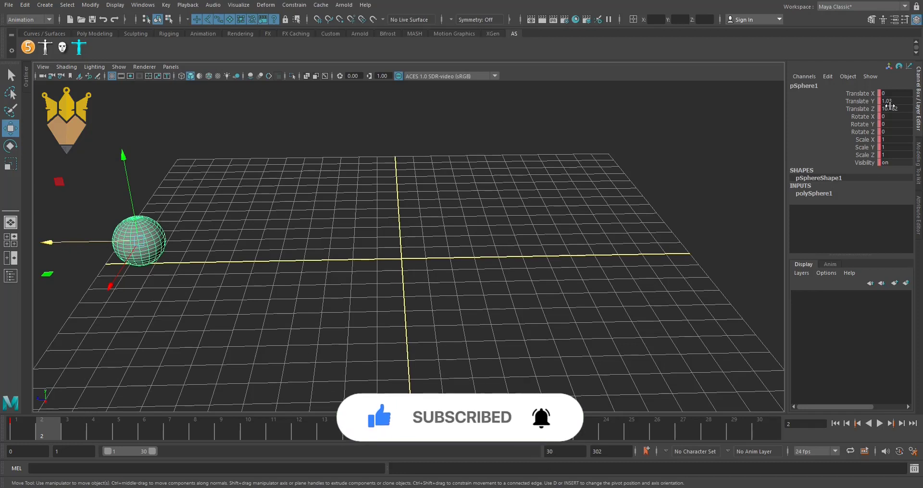
# Set the sphere's Translate Y to 1 in the Channel Box and play the animation.
pyautogui.click(894, 101)
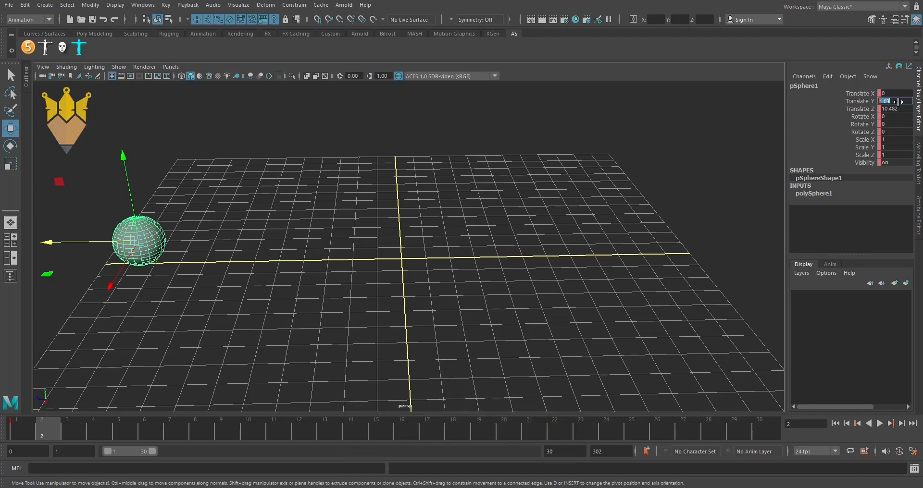
pyautogui.write('1')
pyautogui.press('Return')
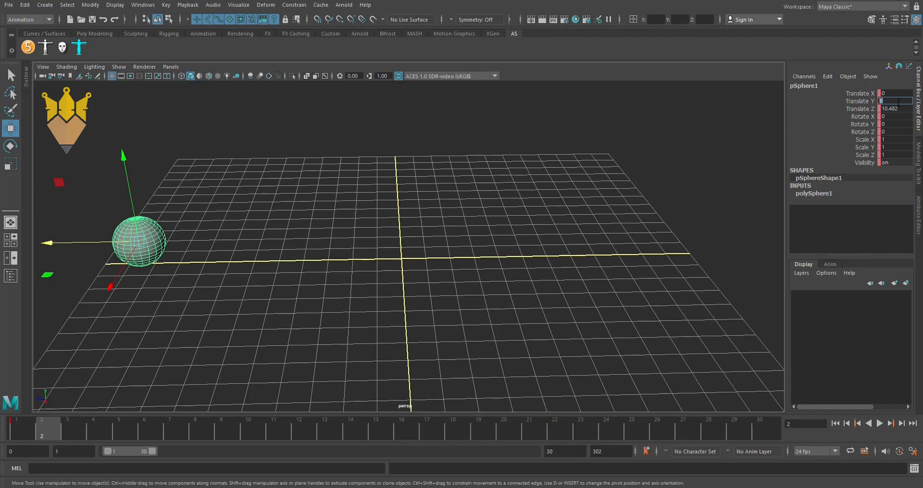
pyautogui.press('Tab')
pyautogui.write('10')
pyautogui.press('Return')
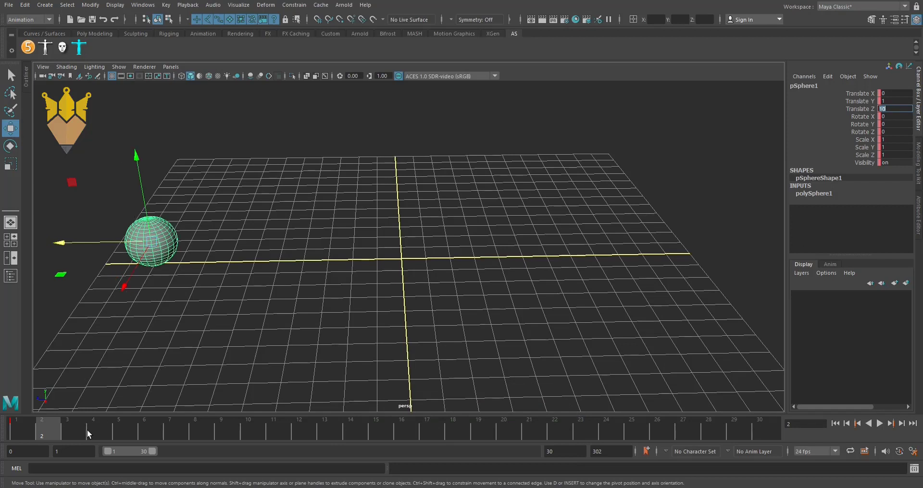
pyautogui.hotkey('alt', 'v')
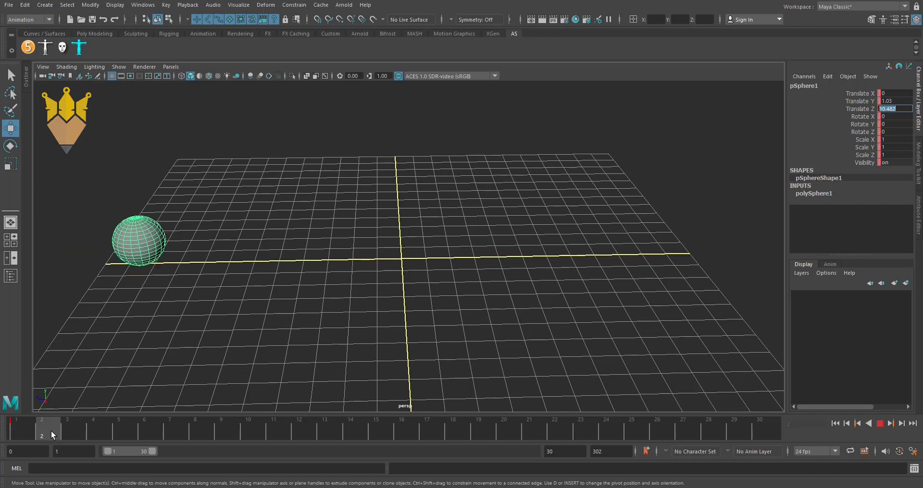
pyautogui.click(51, 431)
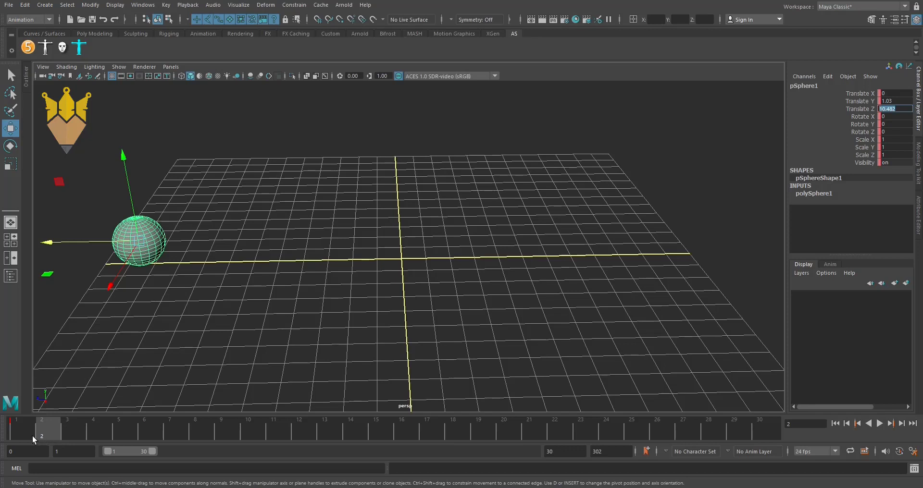
pyautogui.moveTo(71, 434); pyautogui.dragTo(3, 434)
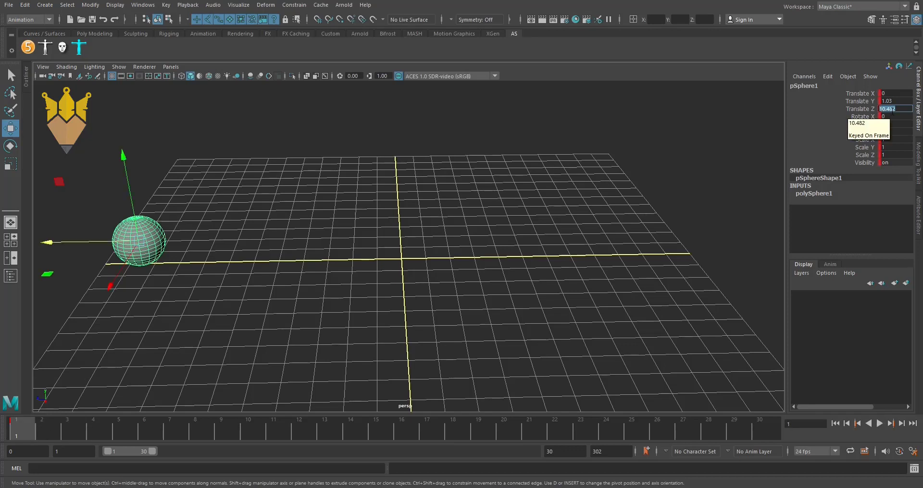
# At frame 1, enter Translate Z 10 and Translate Y 1 for the sphere.
pyautogui.write('10')
pyautogui.press('Return')
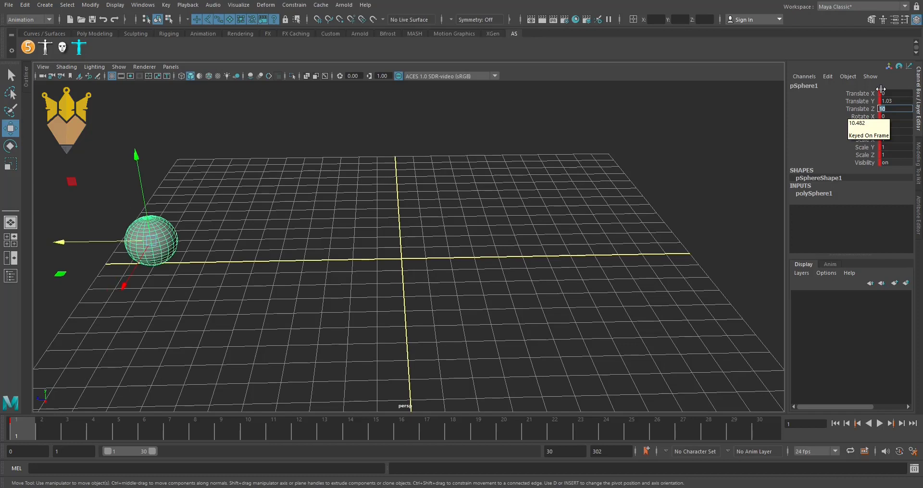
pyautogui.doubleClick(888, 101)
pyautogui.write('1')
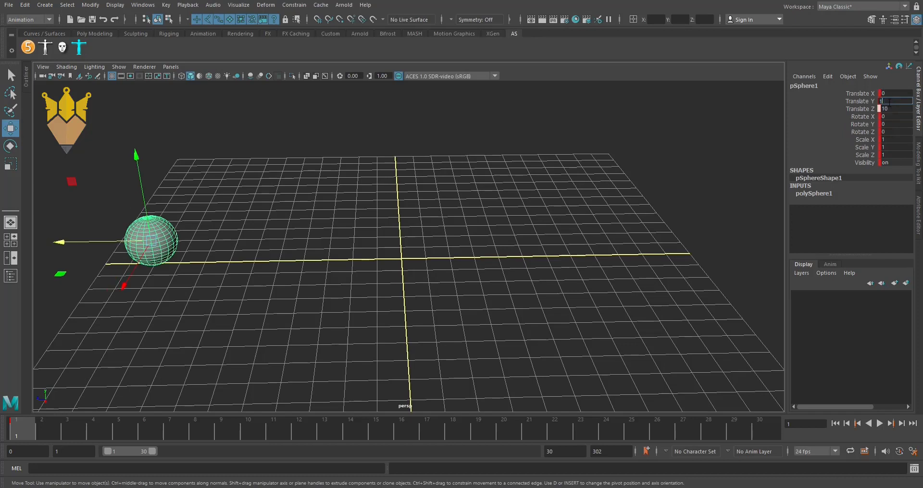
pyautogui.press('Return')
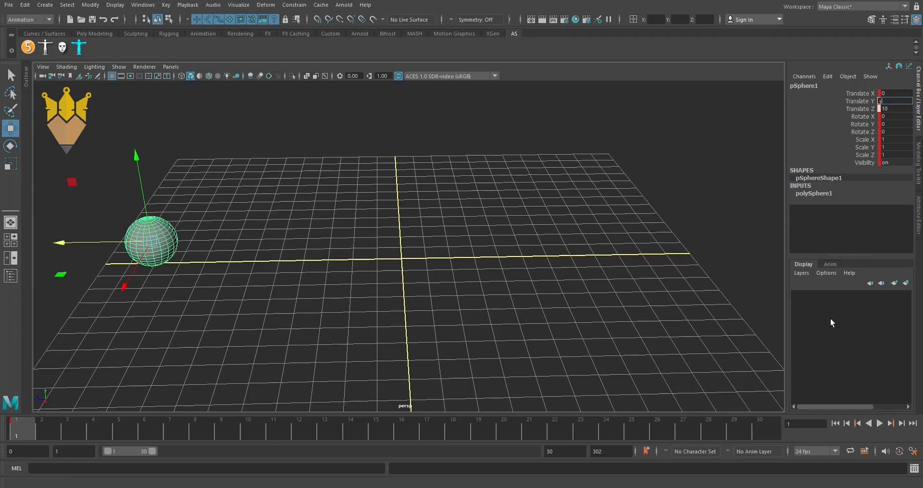
pyautogui.press('Return')
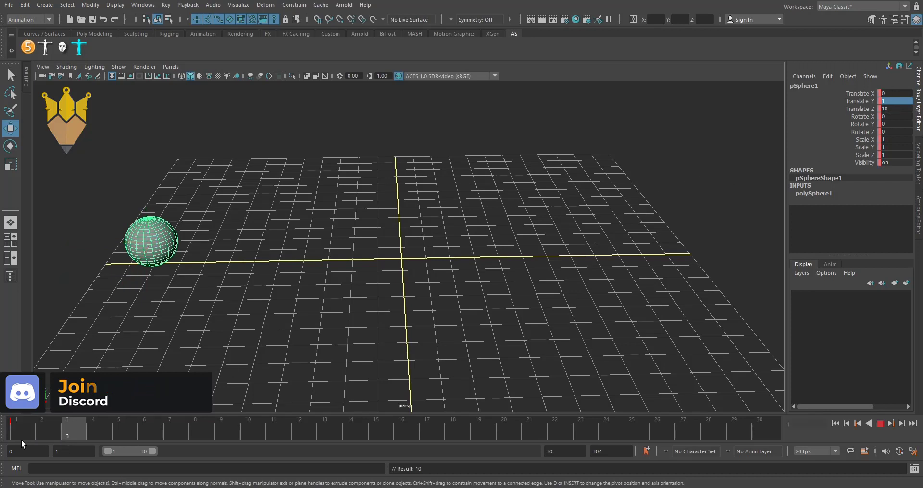
# Scrub to frame 4, play the animation back, and return to frame 1.
pyautogui.moveTo(21, 440)
pyautogui.mouseDown()
pyautogui.moveTo(116, 438)
pyautogui.moveTo(46, 436)
pyautogui.mouseUp()
pyautogui.hotkey('alt', 'v')
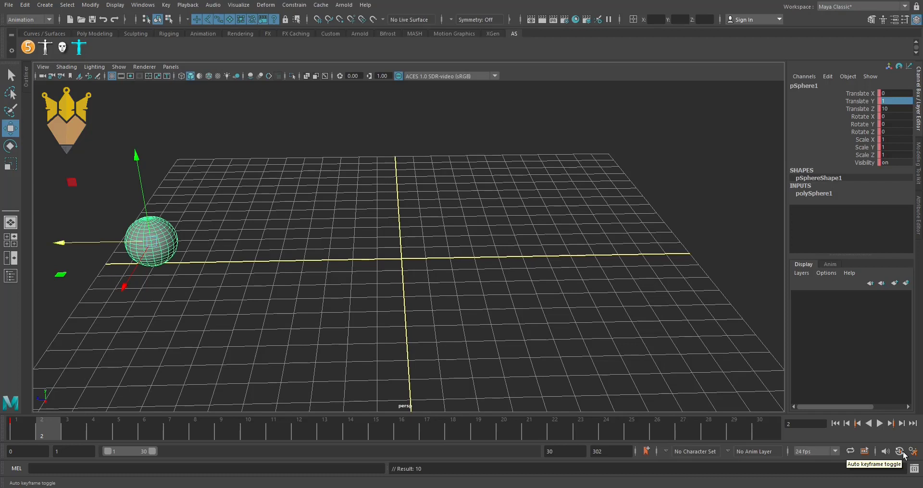
pyautogui.click(29, 426)
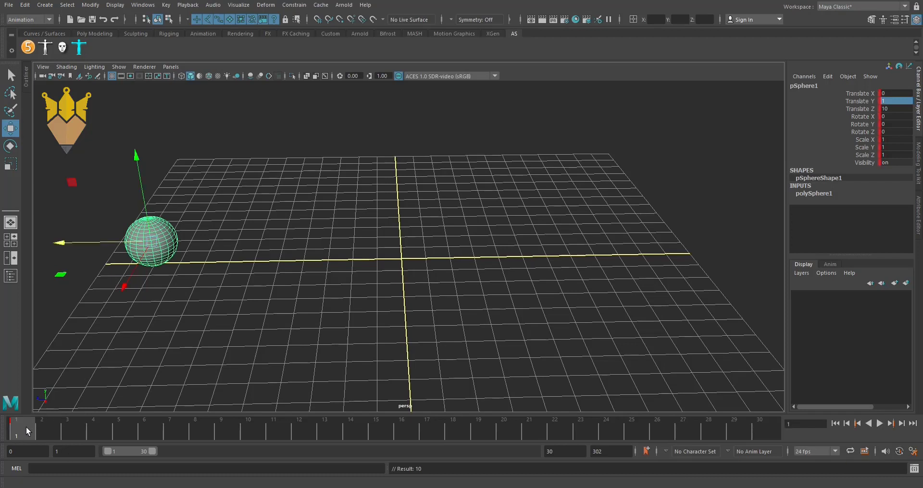
# Turn on Auto Keyframe and key the sphere at Translate Z 7 on frame 3.
pyautogui.click(902, 453)
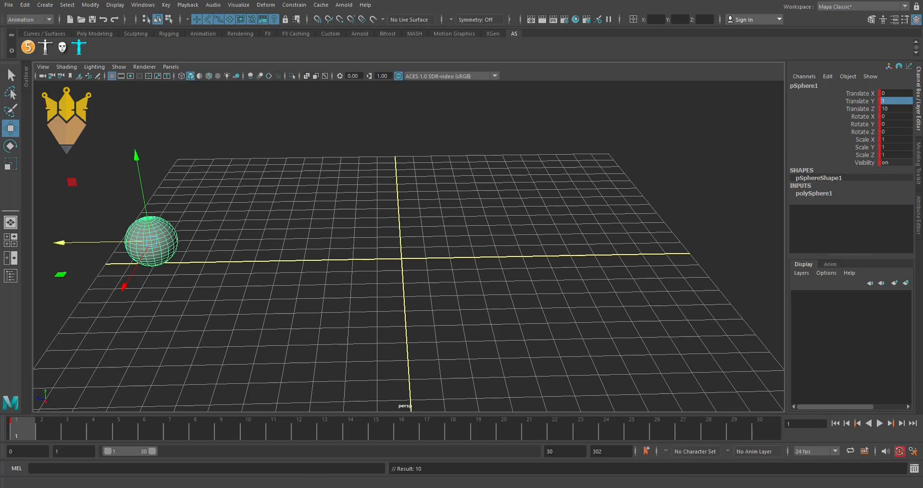
pyautogui.click(63, 430)
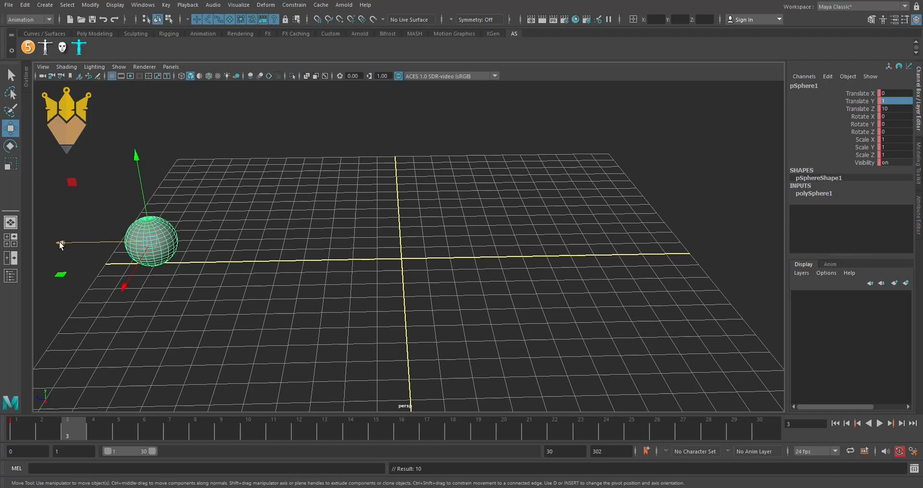
pyautogui.moveTo(60, 244); pyautogui.dragTo(77, 243)
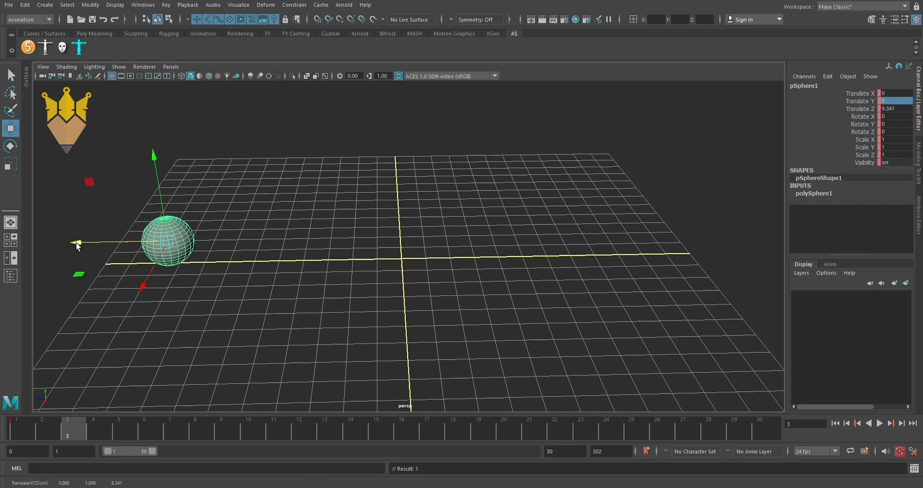
pyautogui.doubleClick(895, 109)
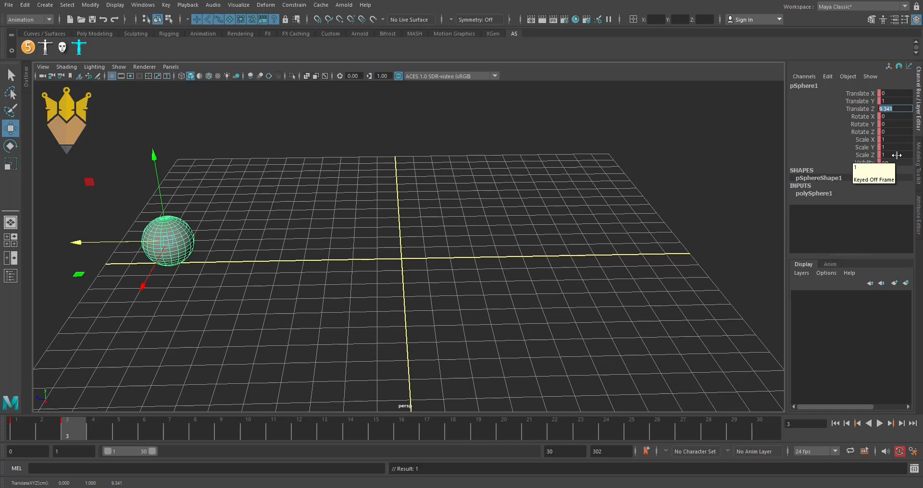
pyautogui.write('7')
pyautogui.press('Return')
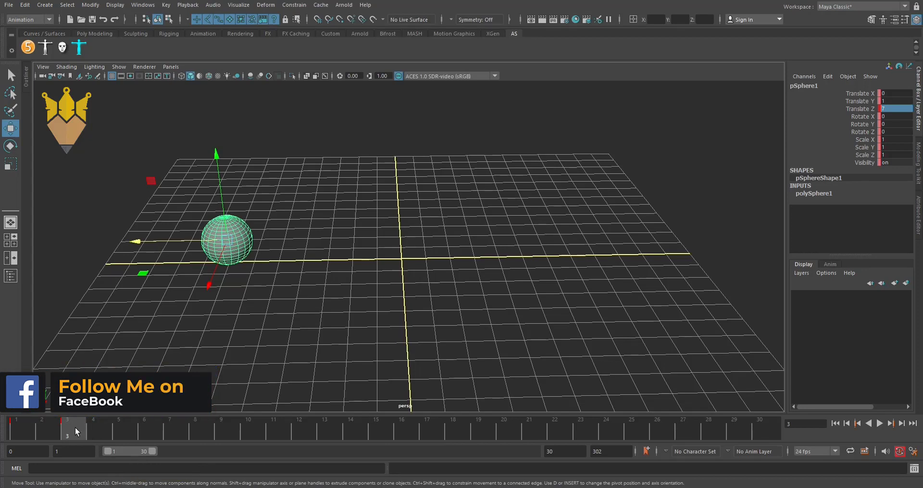
# Preview the motion, then key the sphere past the grid centre at Translate Z -1.981 on frame 7.
pyautogui.hotkey('alt', 'v')
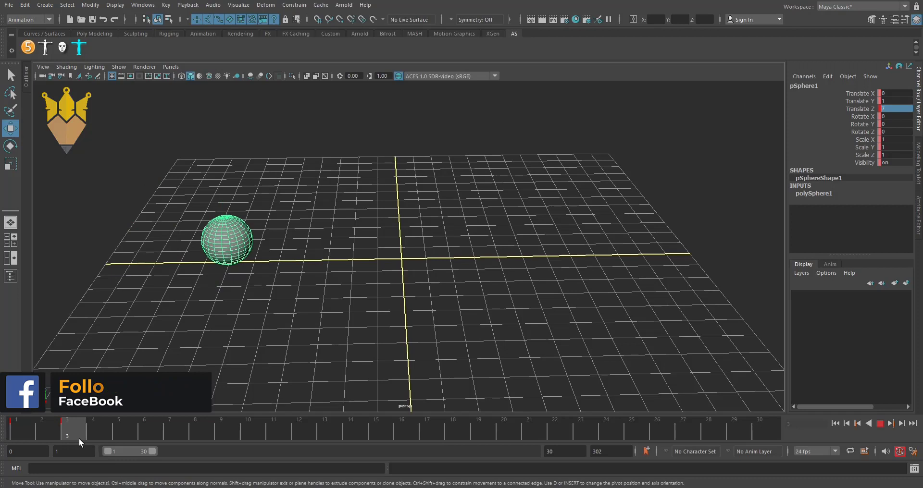
pyautogui.click(79, 438)
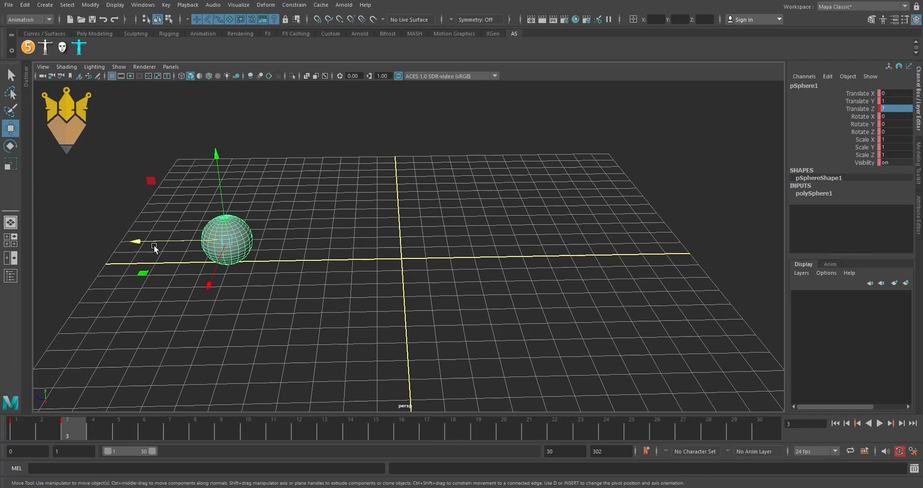
pyautogui.moveTo(161, 245); pyautogui.dragTo(128, 394)
pyautogui.moveTo(74, 434); pyautogui.dragTo(107, 436)
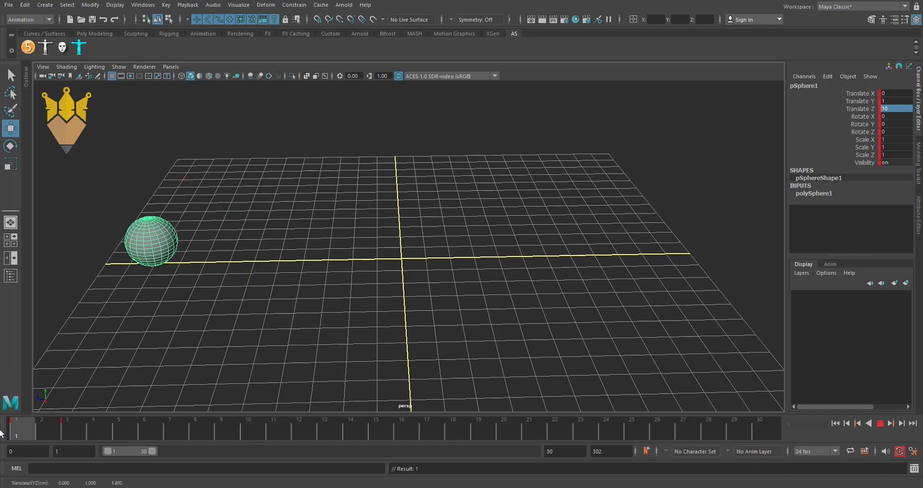
pyautogui.click(160, 438)
pyautogui.moveTo(240, 250); pyautogui.dragTo(394, 274, button='middle')
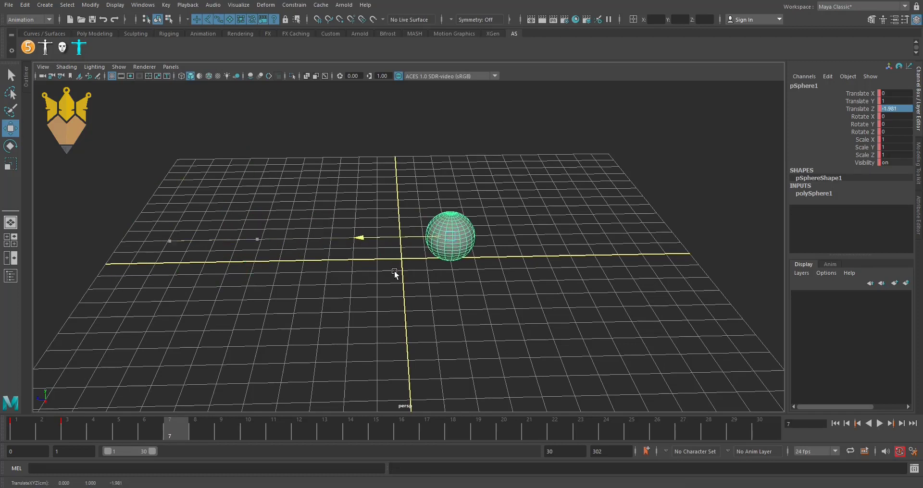
pyautogui.press('s')
# At frame 11, lift the sphere up to Translate Y 3.123, then advance to frame 18.
pyautogui.moveTo(171, 432)
pyautogui.mouseDown()
pyautogui.moveTo(9, 435)
pyautogui.moveTo(178, 436)
pyautogui.mouseUp()
pyautogui.click(273, 433)
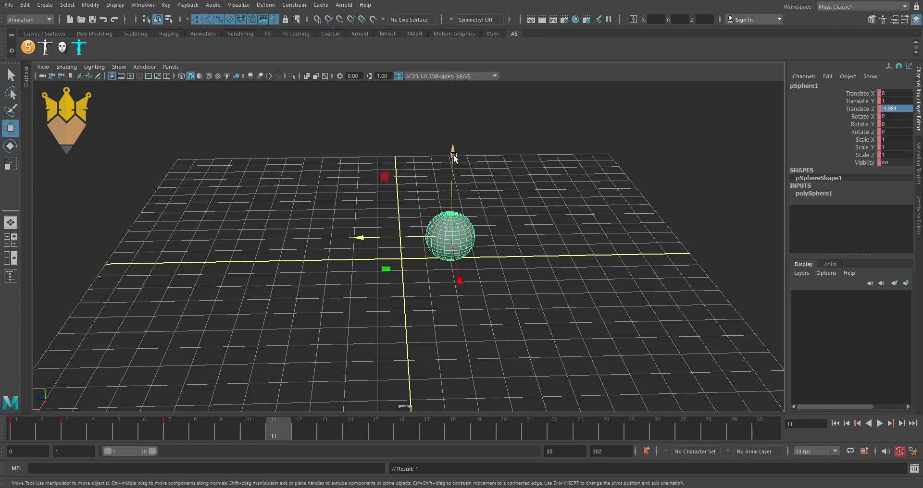
pyautogui.moveTo(454, 151); pyautogui.dragTo(453, 100)
pyautogui.moveTo(302, 435); pyautogui.dragTo(452, 437)
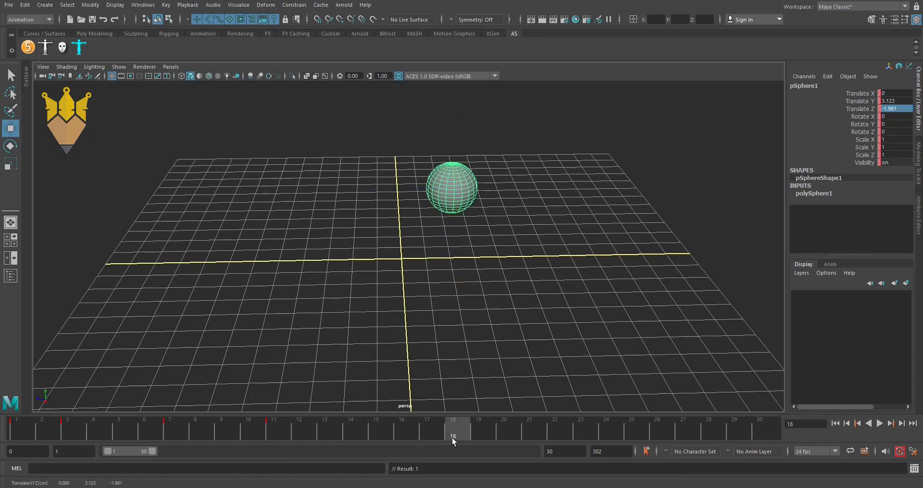
# Try rotating the sphere to about -77 degrees in X and scaling it up to 1.651.
pyautogui.press('e')
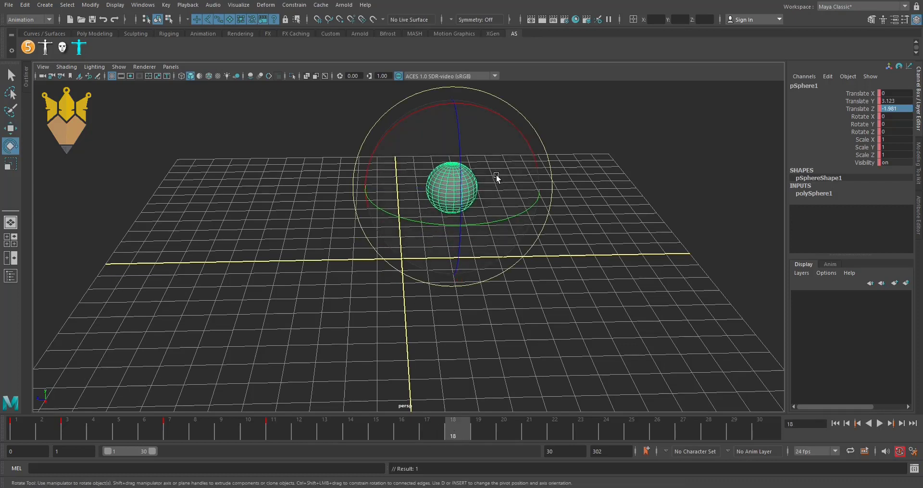
pyautogui.moveTo(500, 117); pyautogui.dragTo(701, 425)
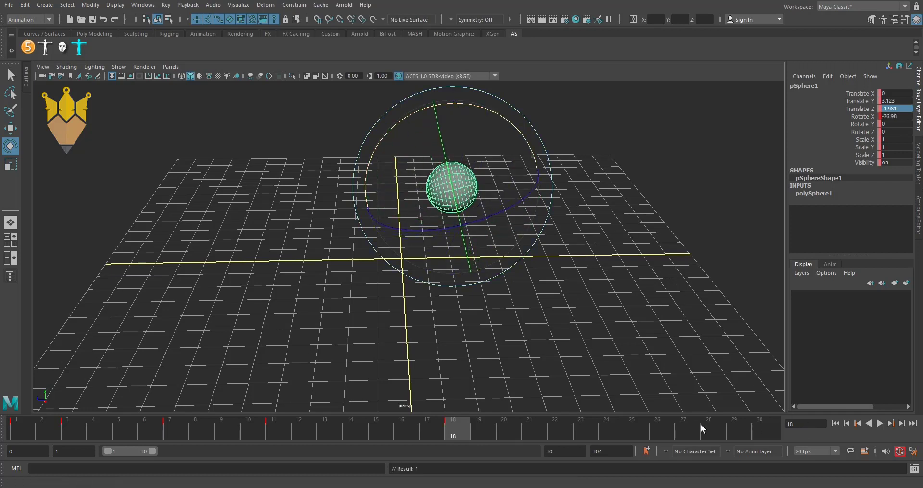
pyautogui.moveTo(465, 428)
pyautogui.mouseDown()
pyautogui.moveTo(30, 404)
pyautogui.moveTo(531, 438)
pyautogui.mouseUp()
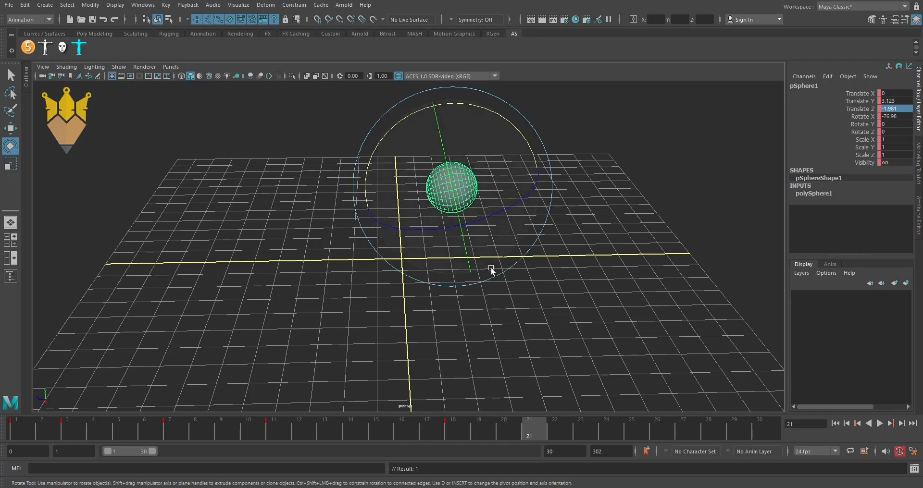
pyautogui.press('r')
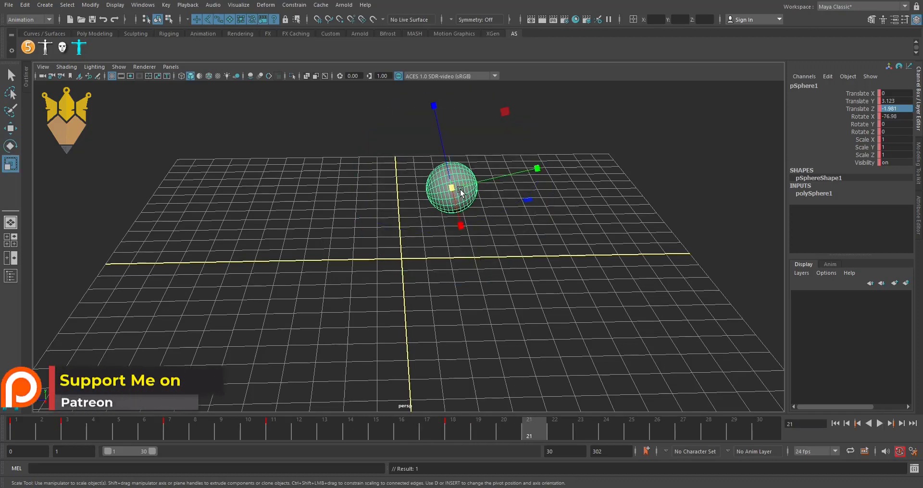
pyautogui.moveTo(453, 188)
pyautogui.mouseDown()
pyautogui.moveTo(569, 154)
pyautogui.moveTo(575, 161)
pyautogui.mouseUp()
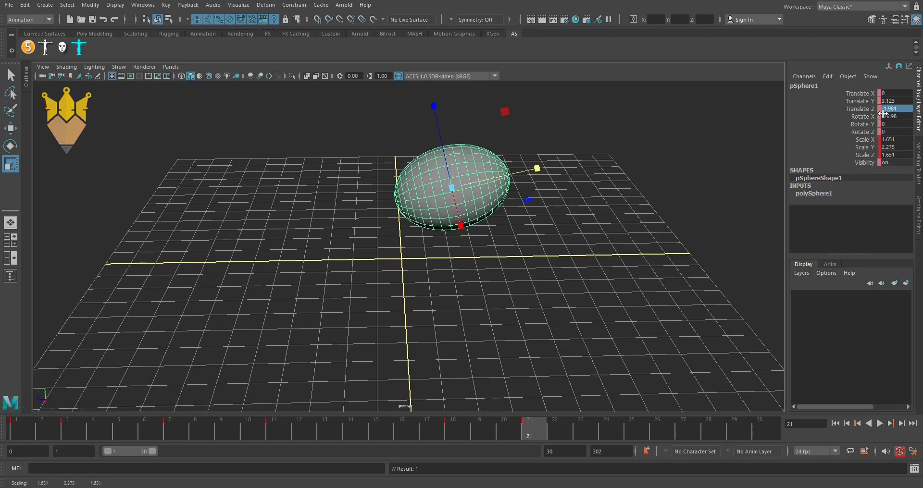
# Undo the scale, rotation and upward lift so the sphere returns to Translate Y 1.
pyautogui.hotkey('ctrl', 'z')
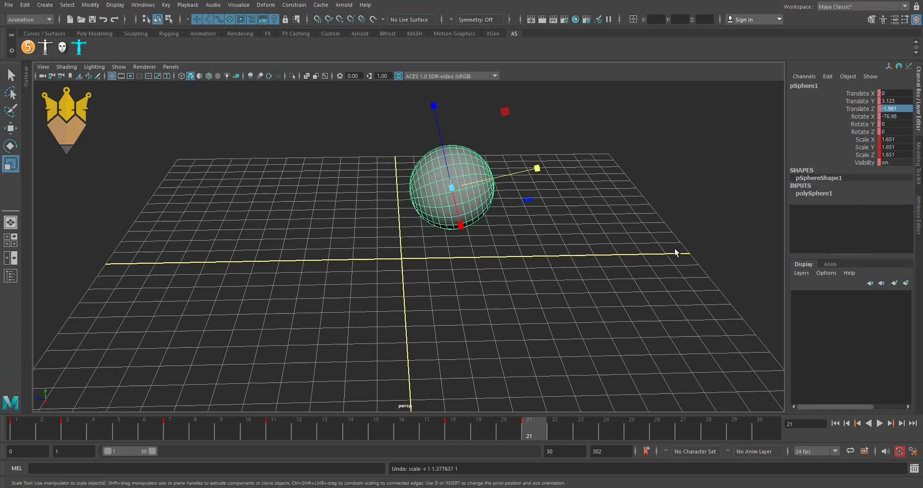
pyautogui.hotkey('ctrl', 'z')
pyautogui.hotkey('ctrl', 'z')
pyautogui.hotkey('ctrl', 'z')
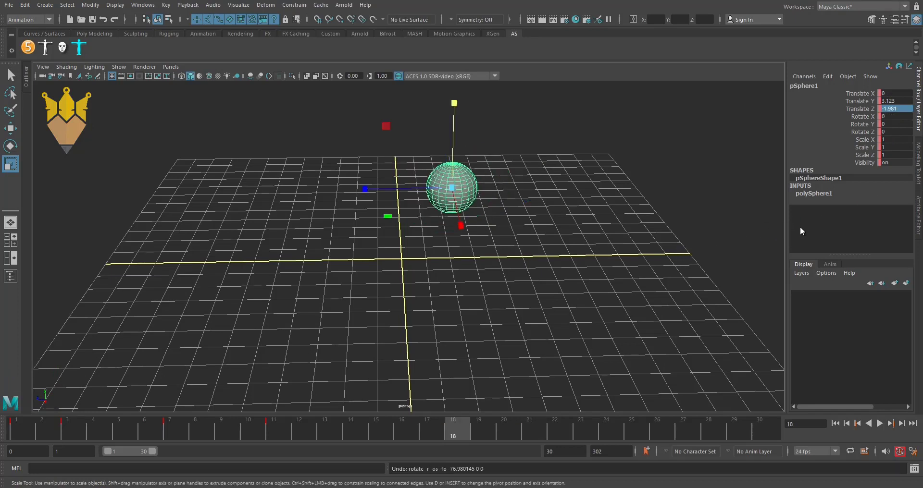
pyautogui.hotkey('ctrl', 'z')
pyautogui.hotkey('ctrl', 'z')
pyautogui.hotkey('ctrl', 'z')
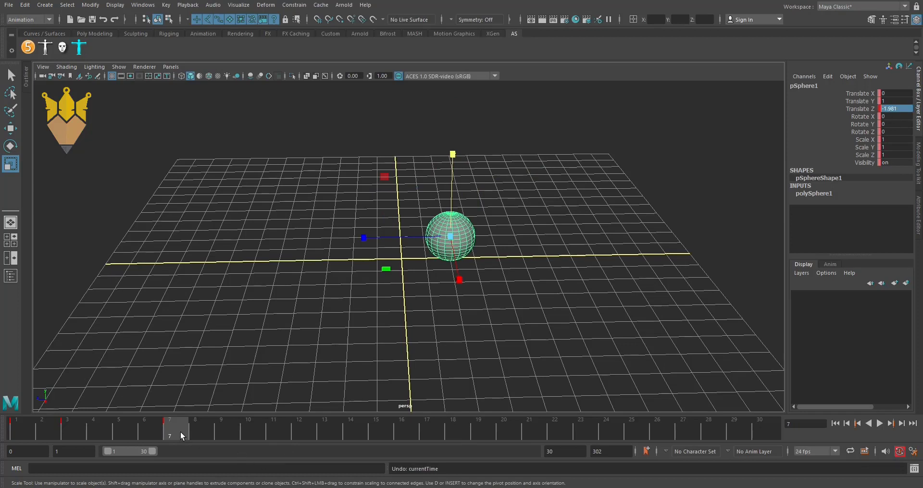
# Delete the keys on frames 1 to 8 and re-key all the sphere's attributes at frame 1.
pyautogui.keyDown('shift'); pyautogui.moveTo(181, 432); pyautogui.dragTo(15, 431); pyautogui.keyUp('shift')
pyautogui.rightClick(42, 431)
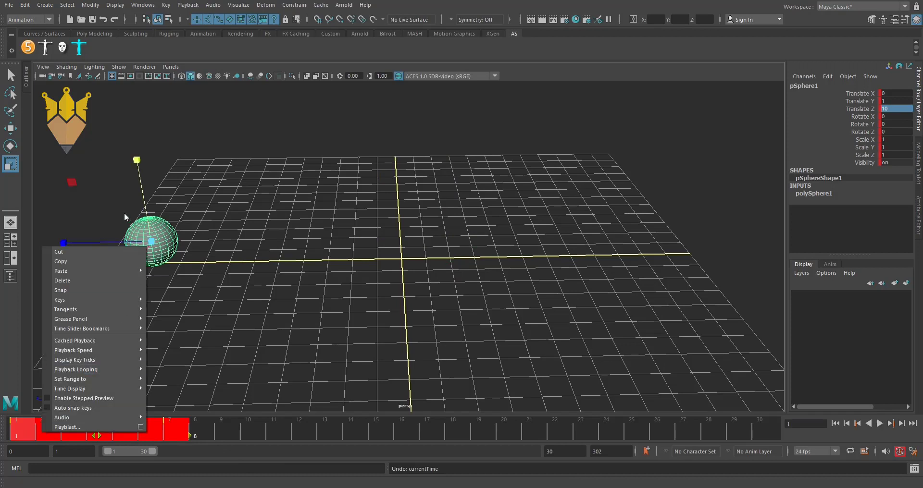
pyautogui.click(87, 281)
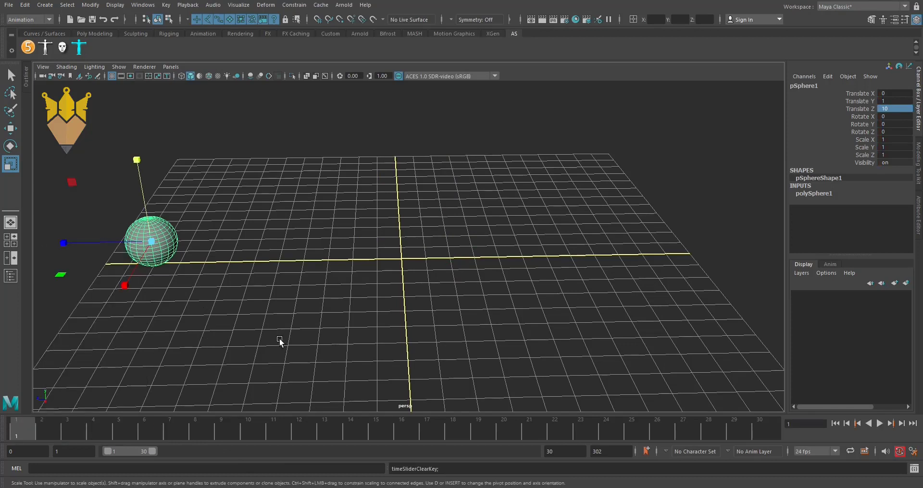
pyautogui.press('w')
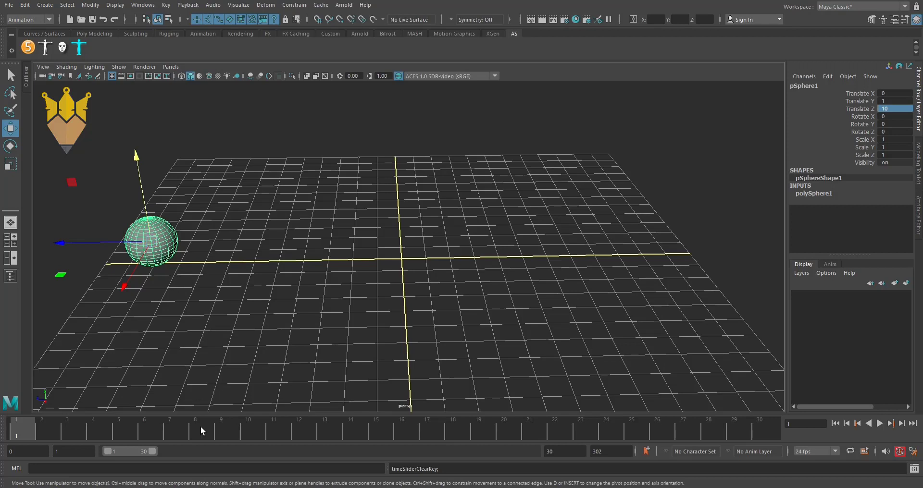
pyautogui.press('s')
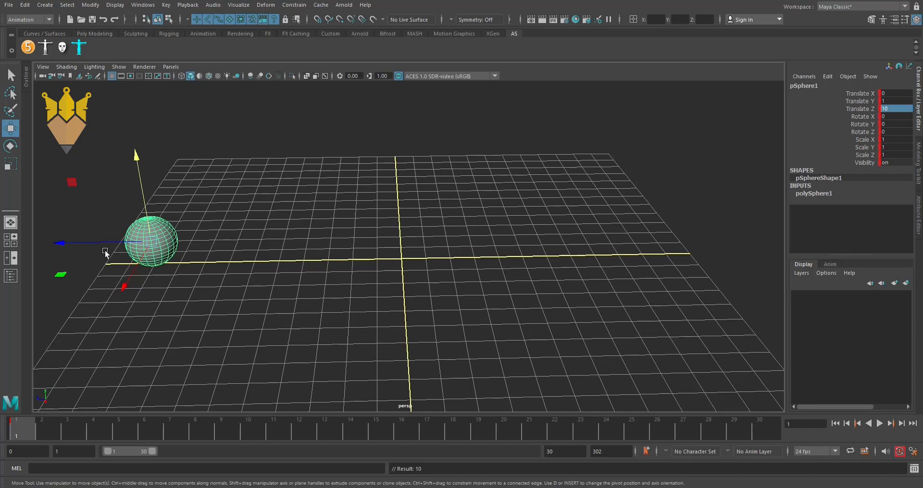
# Slide the sphere along Z toward the grid centre at a later frame and review the motion.
pyautogui.moveTo(88, 244); pyautogui.dragTo(355, 269)
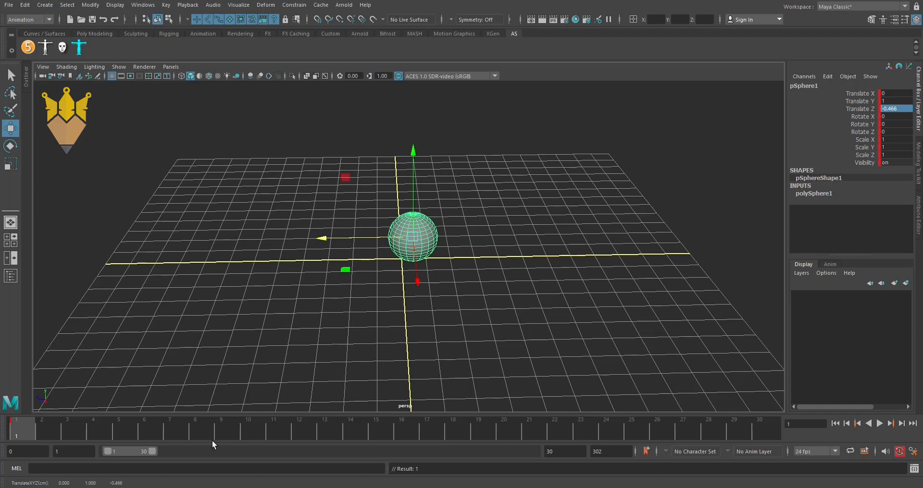
pyautogui.hotkey('ctrl', 'z')
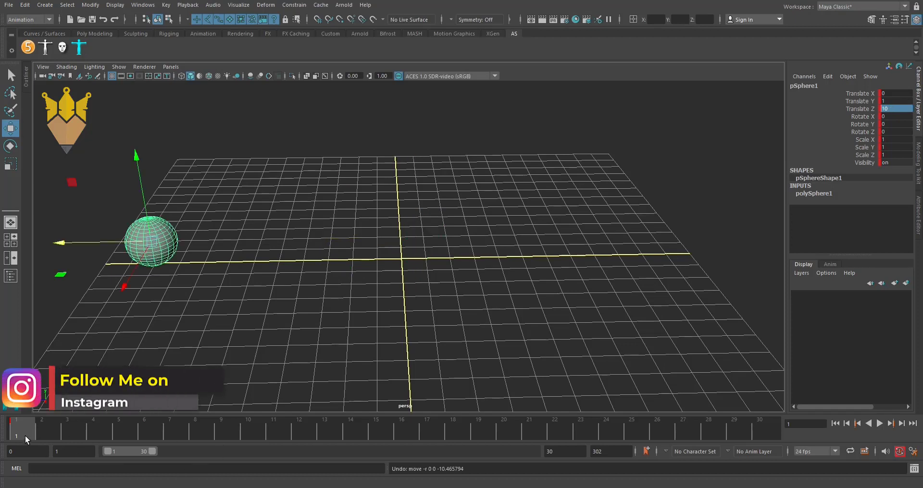
pyautogui.moveTo(32, 435); pyautogui.dragTo(140, 442)
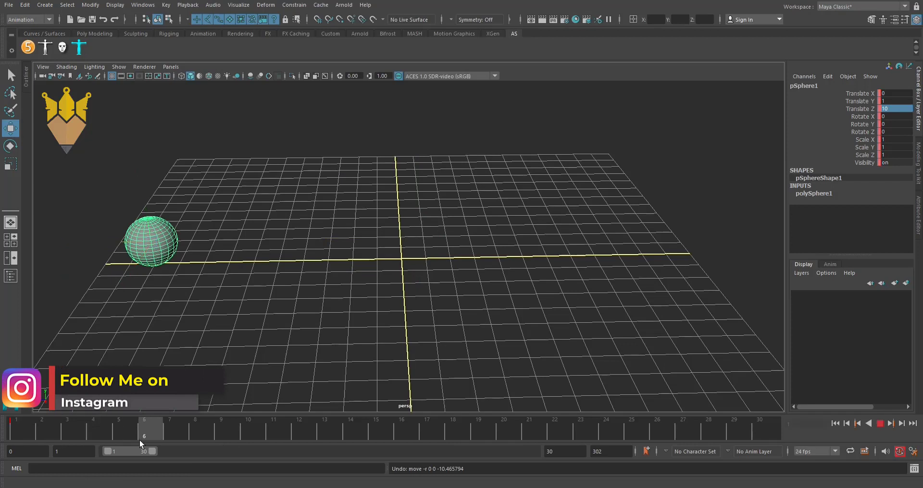
pyautogui.moveTo(67, 244)
pyautogui.mouseDown()
pyautogui.moveTo(265, 267)
pyautogui.moveTo(239, 263)
pyautogui.mouseUp()
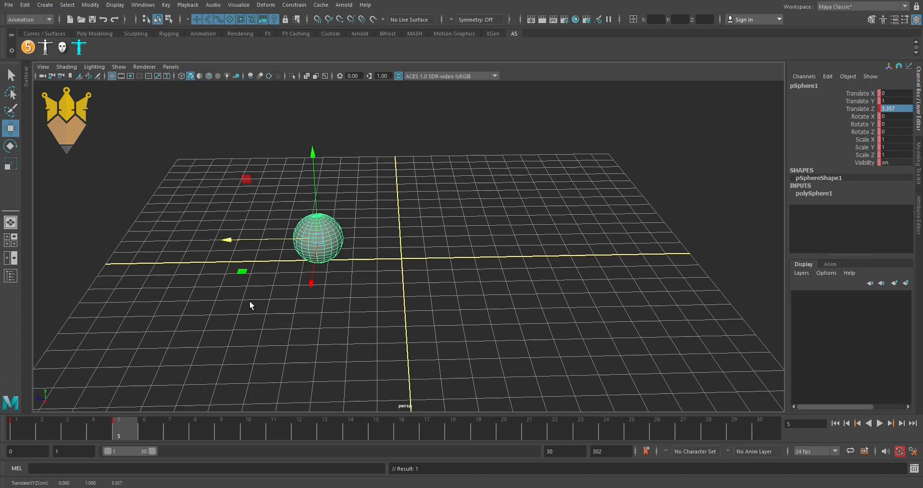
pyautogui.press('d')
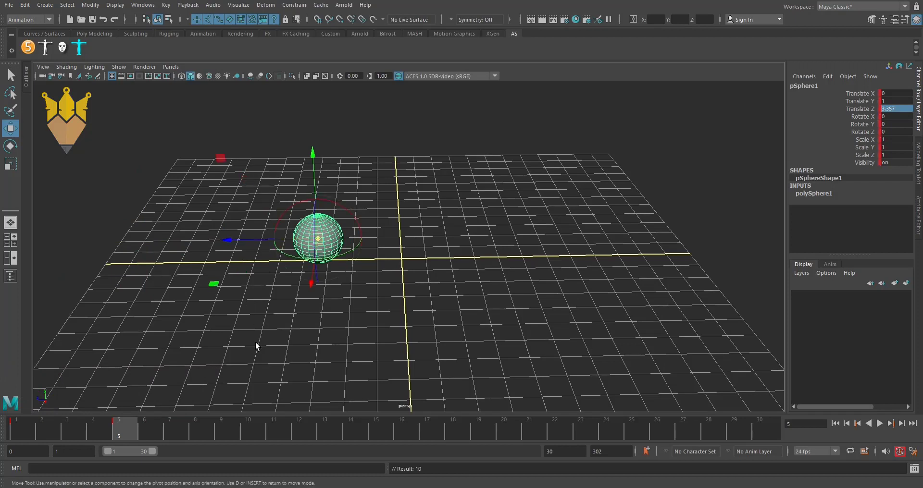
pyautogui.press('d')
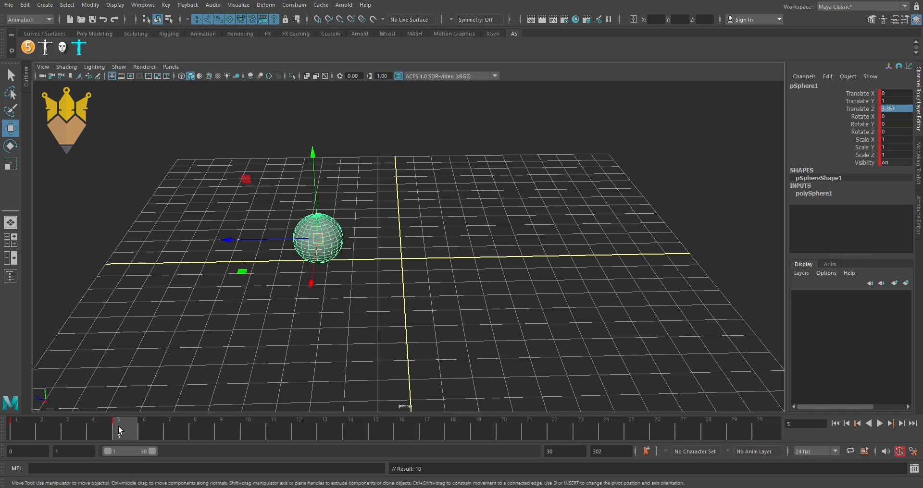
pyautogui.moveTo(114, 429); pyautogui.dragTo(71, 431)
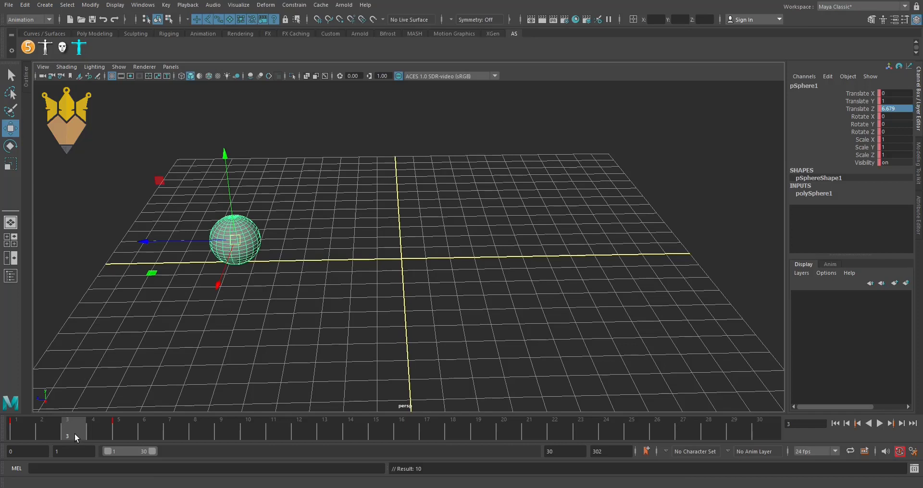
pyautogui.moveTo(74, 433)
pyautogui.mouseDown()
pyautogui.moveTo(14, 433)
pyautogui.moveTo(148, 437)
pyautogui.moveTo(14, 435)
pyautogui.moveTo(100, 439)
pyautogui.moveTo(1, 450)
pyautogui.mouseUp()
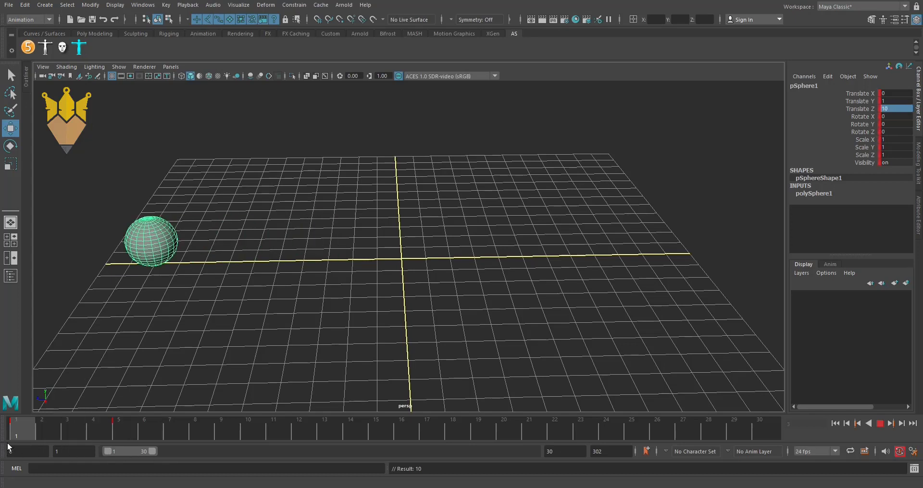
pyautogui.press('Escape')
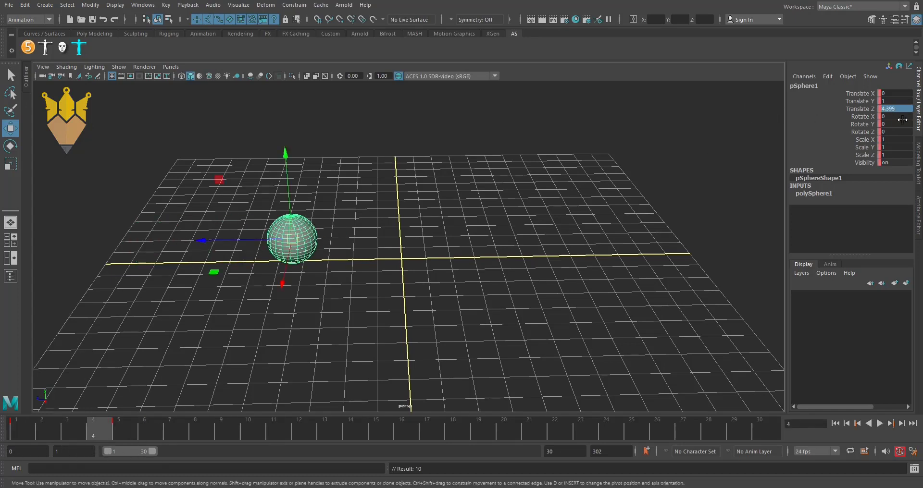
# Key the sphere at Translate Z 4 on frame 5.
pyautogui.click(120, 429)
pyautogui.doubleClick(902, 109)
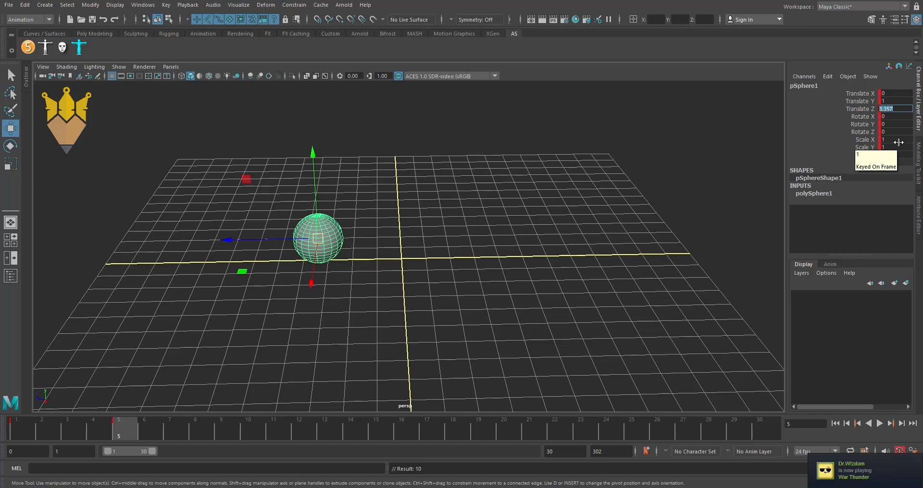
pyautogui.write('4')
pyautogui.press('Return')
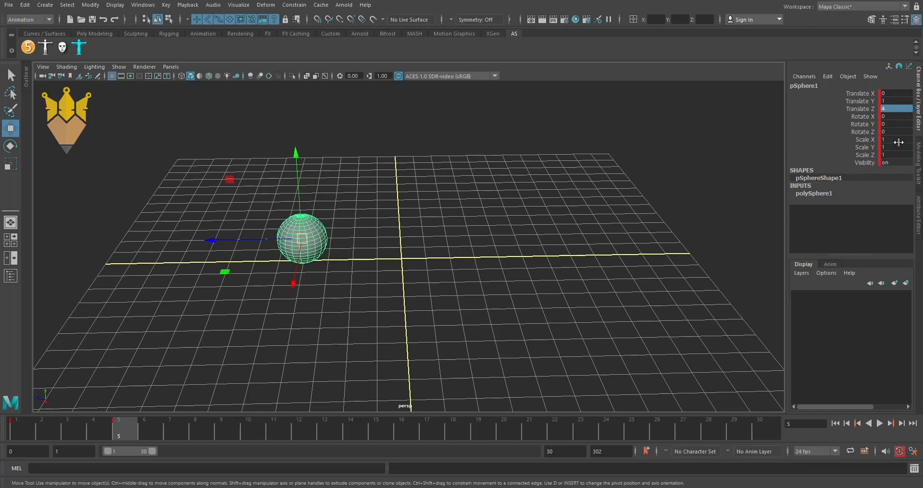
pyautogui.press('s')
pyautogui.moveTo(124, 431)
pyautogui.mouseDown()
pyautogui.moveTo(110, 432)
pyautogui.moveTo(119, 431)
pyautogui.mouseUp()
# Turn Auto Keyframe off and key the sphere at Translate Z 0 on frame 8.
pyautogui.click(899, 451)
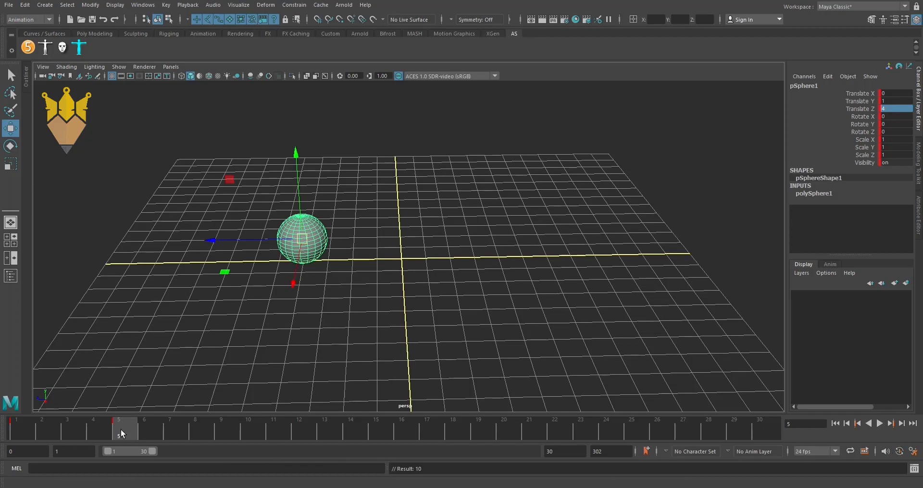
pyautogui.moveTo(139, 434); pyautogui.dragTo(193, 431)
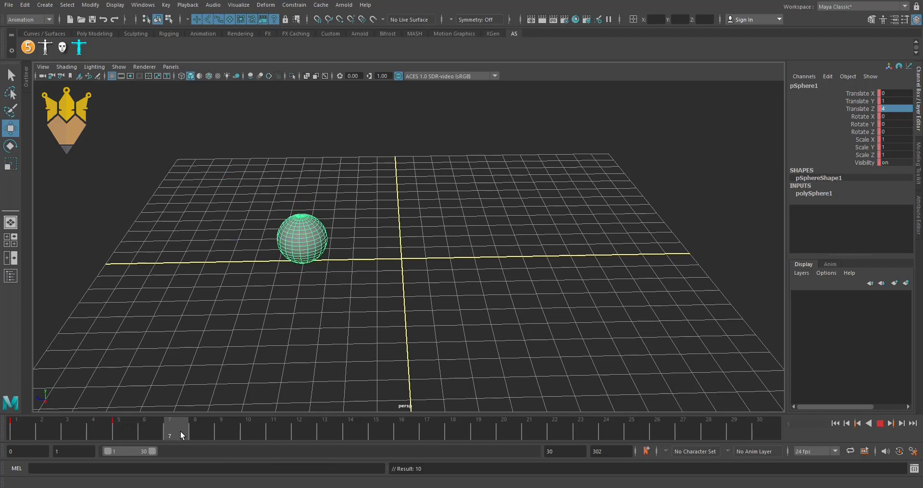
pyautogui.moveTo(217, 241); pyautogui.dragTo(317, 256)
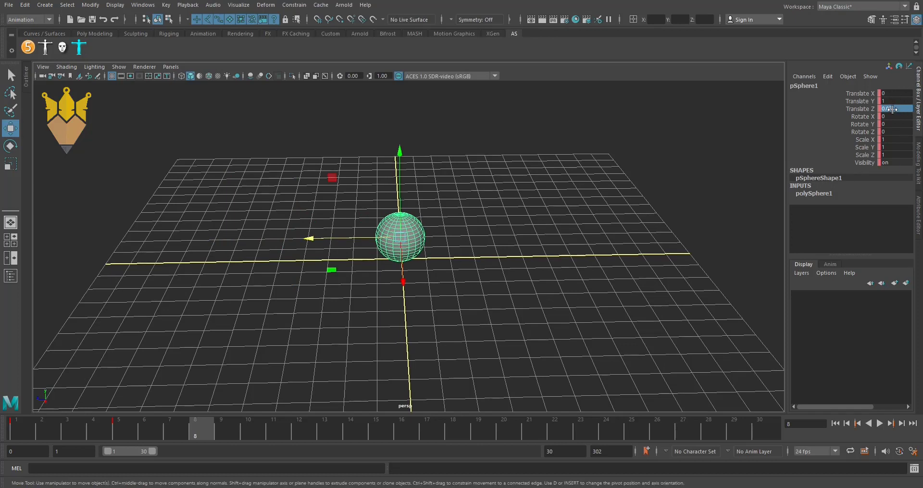
pyautogui.doubleClick(892, 109)
pyautogui.write('0')
pyautogui.press('Return')
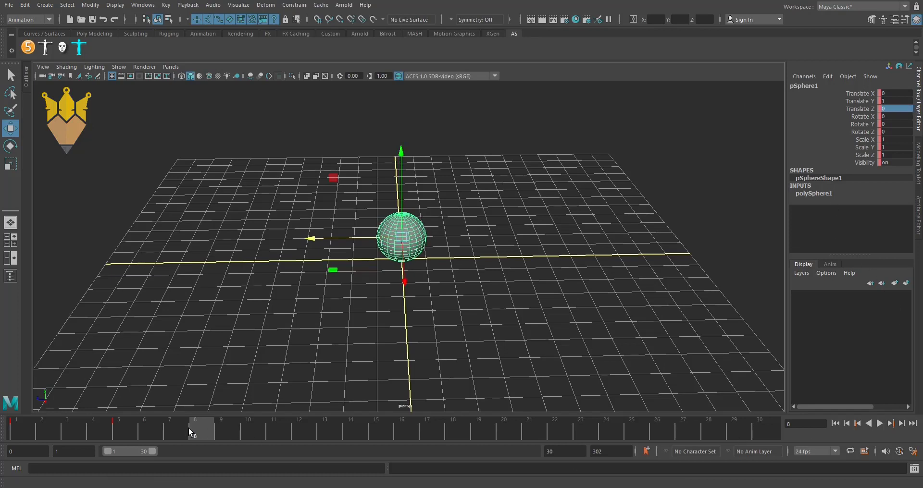
pyautogui.press('s')
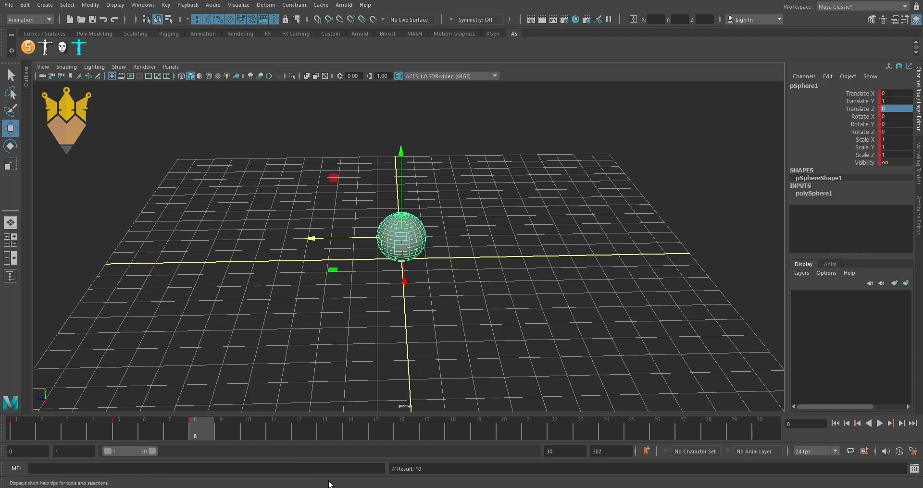
# Scrub frames 1, 5 and 8 to review the sphere's slide to the grid centre.
pyautogui.moveTo(176, 431); pyautogui.dragTo(18, 434)
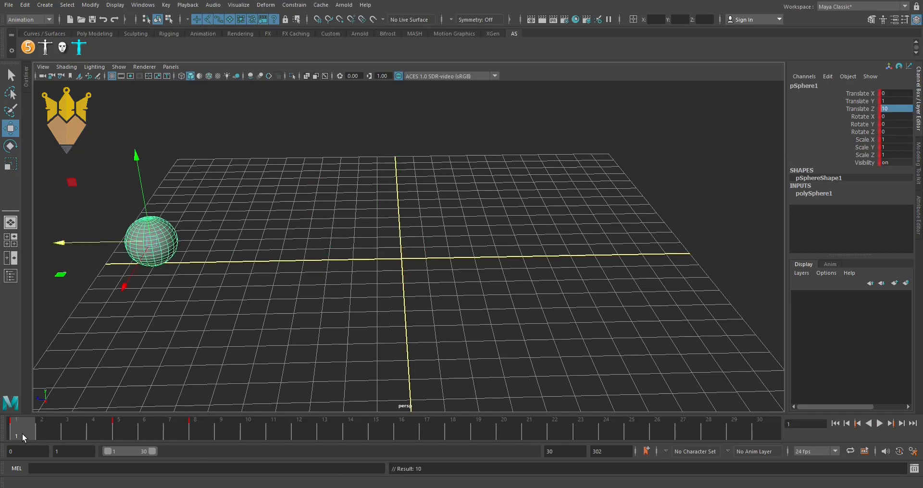
pyautogui.moveTo(21, 434); pyautogui.dragTo(120, 434)
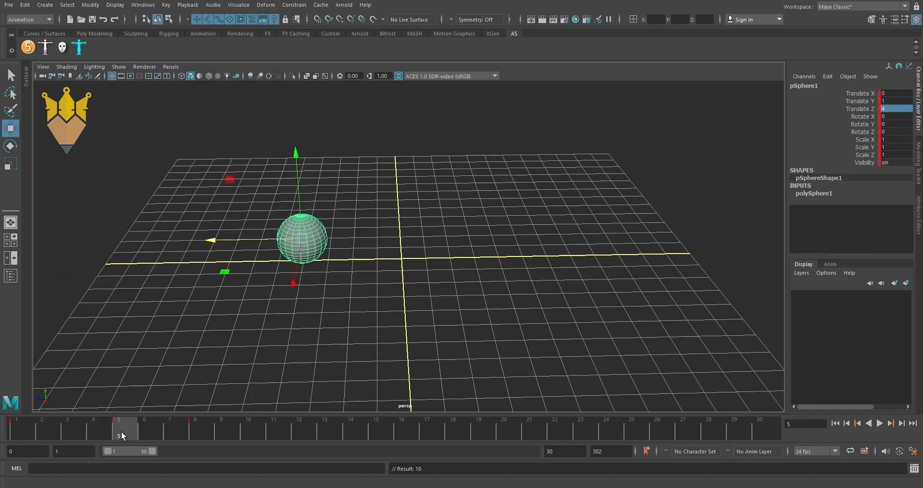
pyautogui.moveTo(137, 431); pyautogui.dragTo(203, 437)
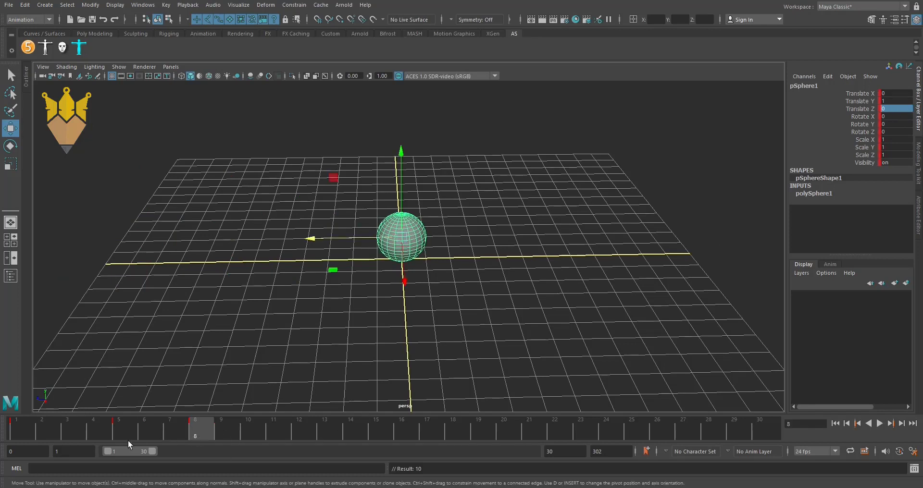
pyautogui.moveTo(162, 431)
pyautogui.mouseDown()
pyautogui.moveTo(75, 433)
pyautogui.moveTo(248, 436)
pyautogui.mouseUp()
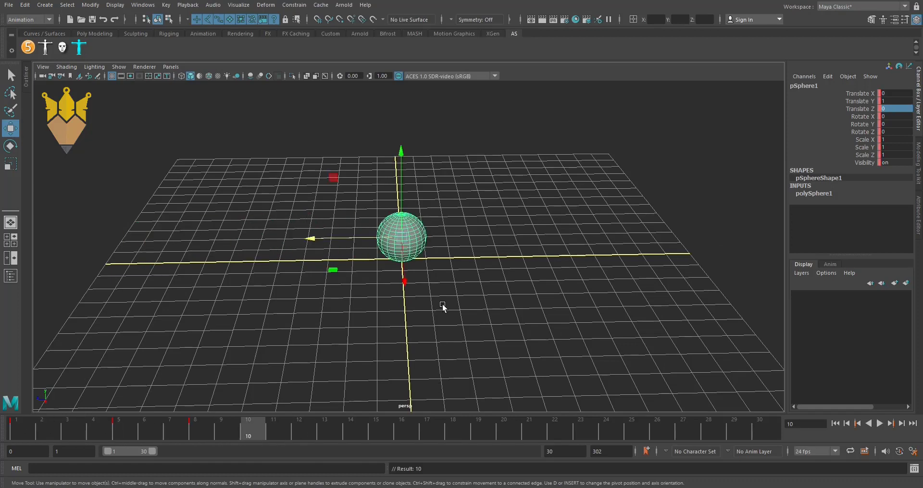
# Stretch the sphere to Scale Y 1.793 and key it at frame 10.
pyautogui.press('e')
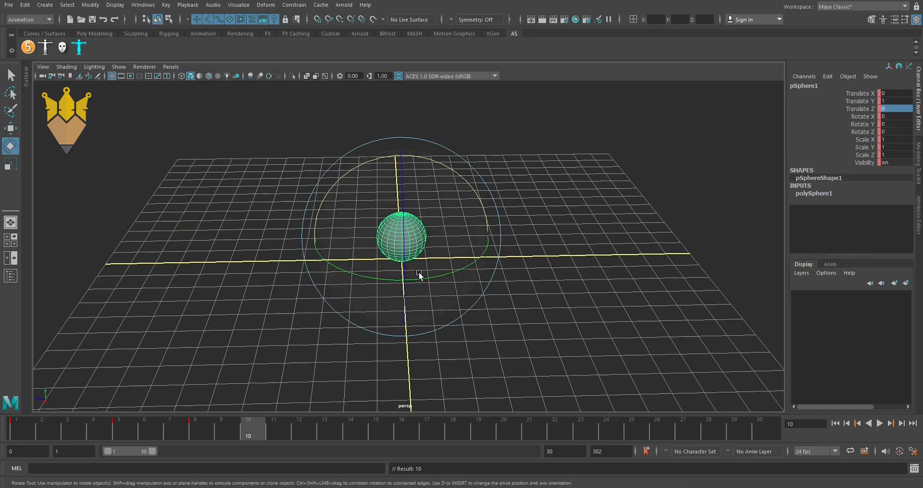
pyautogui.press('r')
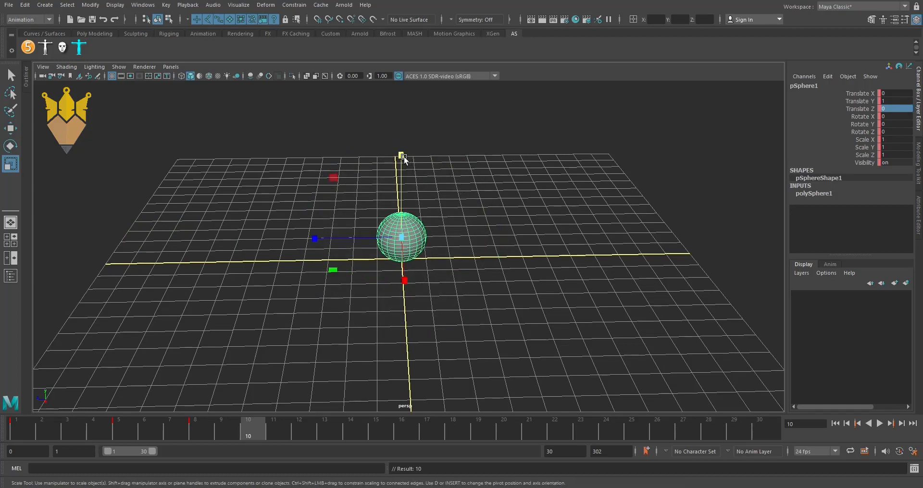
pyautogui.moveTo(401, 154); pyautogui.dragTo(402, 78)
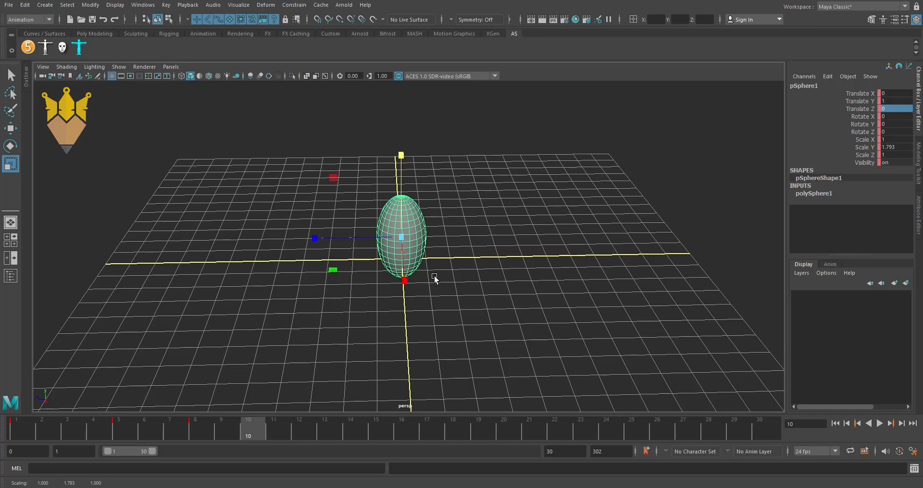
pyautogui.press('s')
# At frame 12, tip the sphere to Rotate X -81.01 and key it.
pyautogui.moveTo(237, 429)
pyautogui.mouseDown()
pyautogui.moveTo(143, 421)
pyautogui.moveTo(317, 434)
pyautogui.mouseUp()
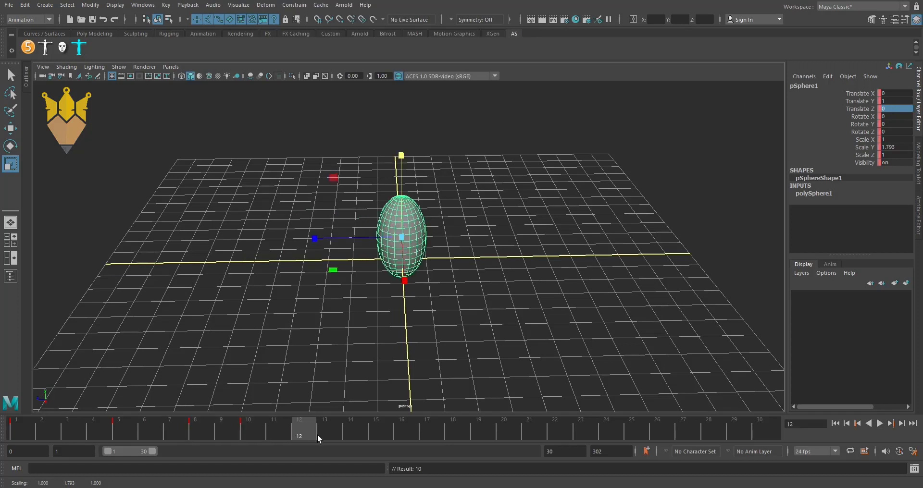
pyautogui.press('e')
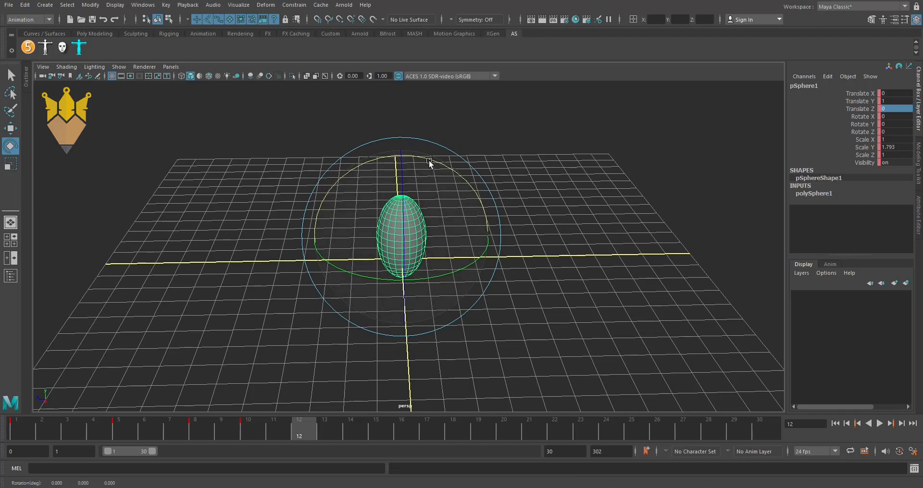
pyautogui.moveTo(429, 165)
pyautogui.mouseDown()
pyautogui.moveTo(457, 168)
pyautogui.moveTo(616, 316)
pyautogui.mouseUp()
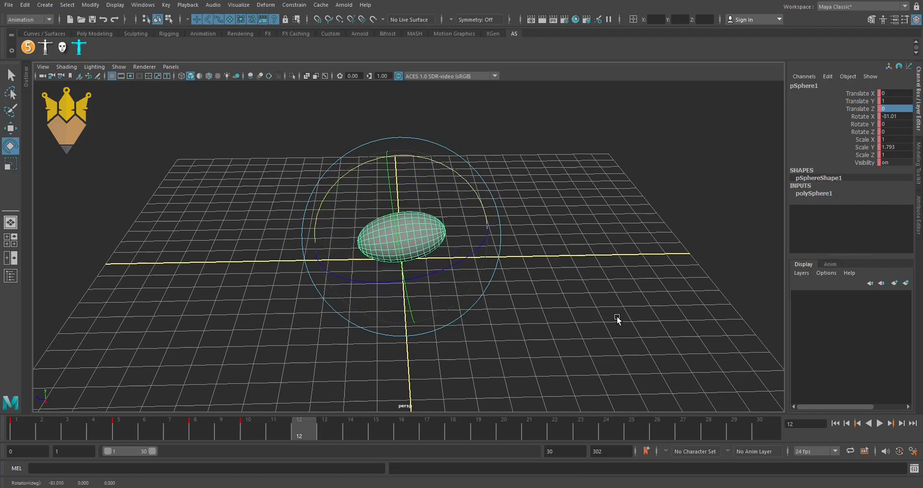
pyautogui.press('s')
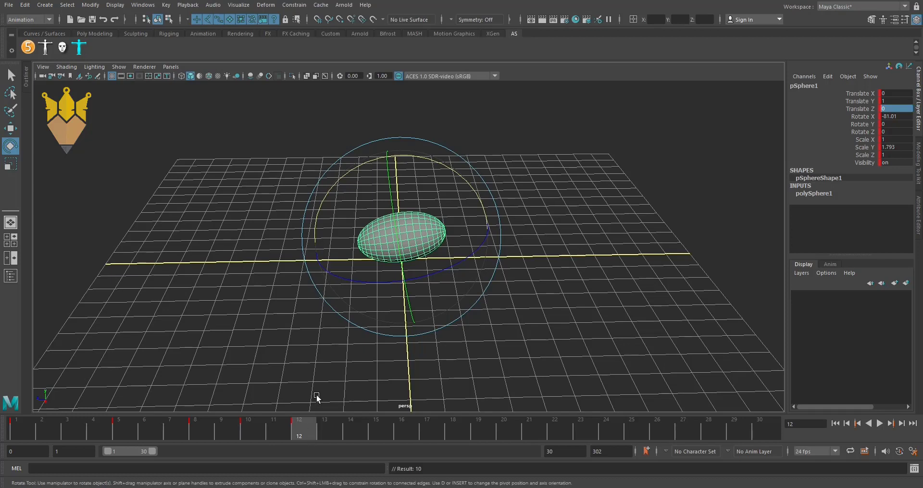
# Re-enable Auto Keyframe and scrub to frame 10 to inspect the Scale Y 1.793 stretch.
pyautogui.click(899, 452)
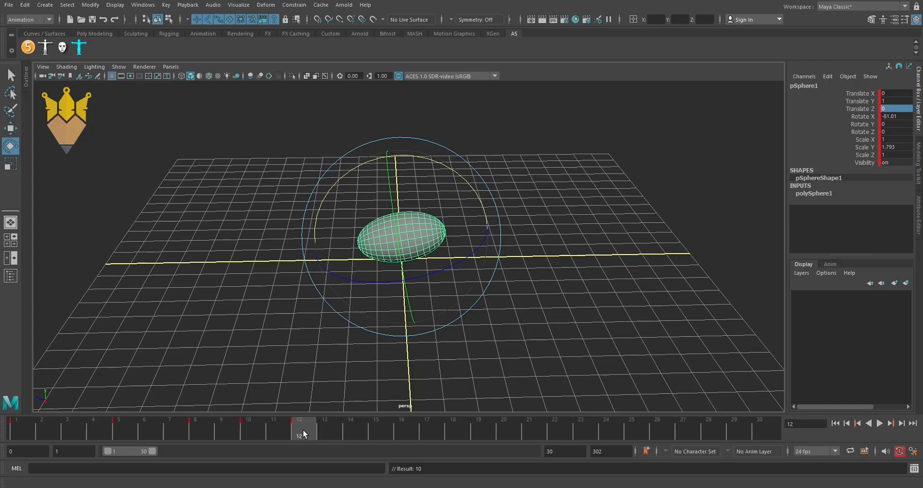
pyautogui.moveTo(303, 430)
pyautogui.mouseDown()
pyautogui.moveTo(62, 431)
pyautogui.moveTo(316, 437)
pyautogui.moveTo(42, 428)
pyautogui.moveTo(137, 428)
pyautogui.mouseUp()
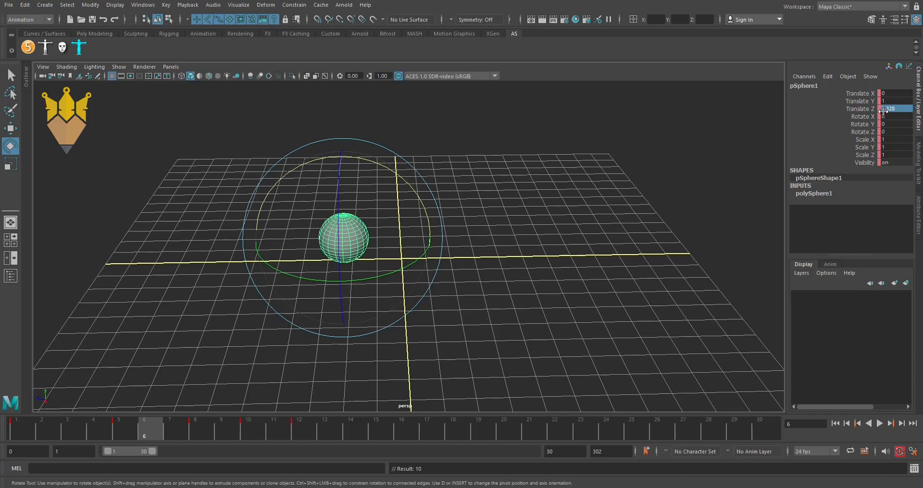
pyautogui.moveTo(159, 428); pyautogui.dragTo(246, 428)
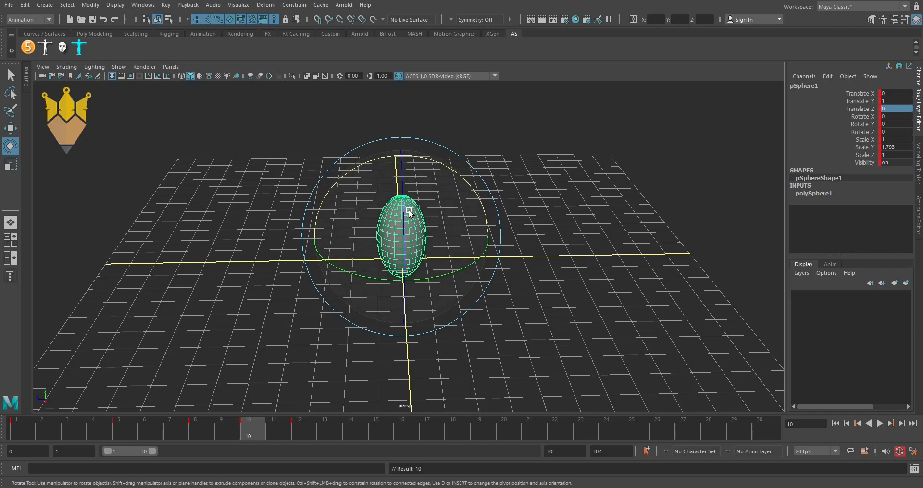
pyautogui.press('q')
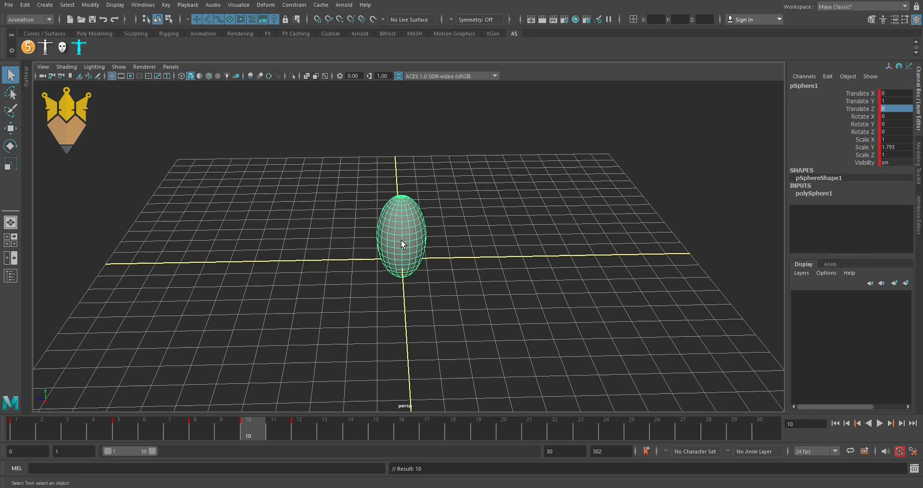
pyautogui.press('w')
pyautogui.press('e')
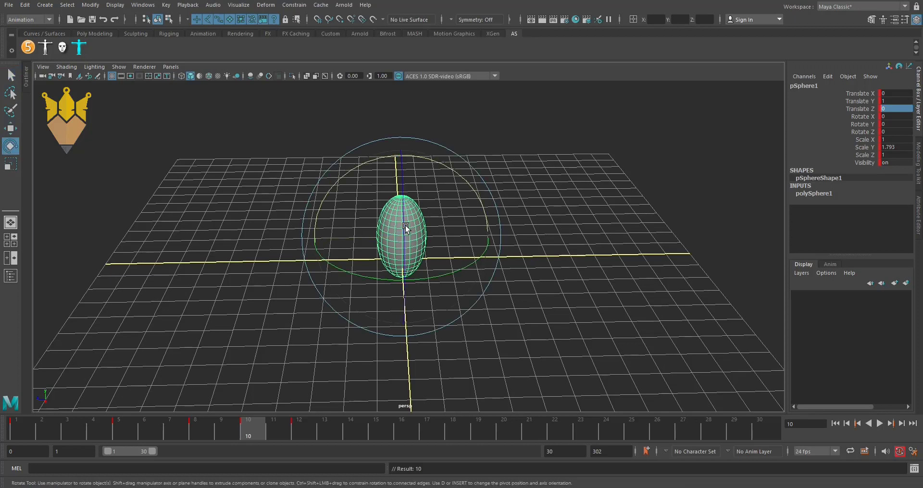
pyautogui.press('w')
pyautogui.press('e')
pyautogui.press('w')
pyautogui.press('q')
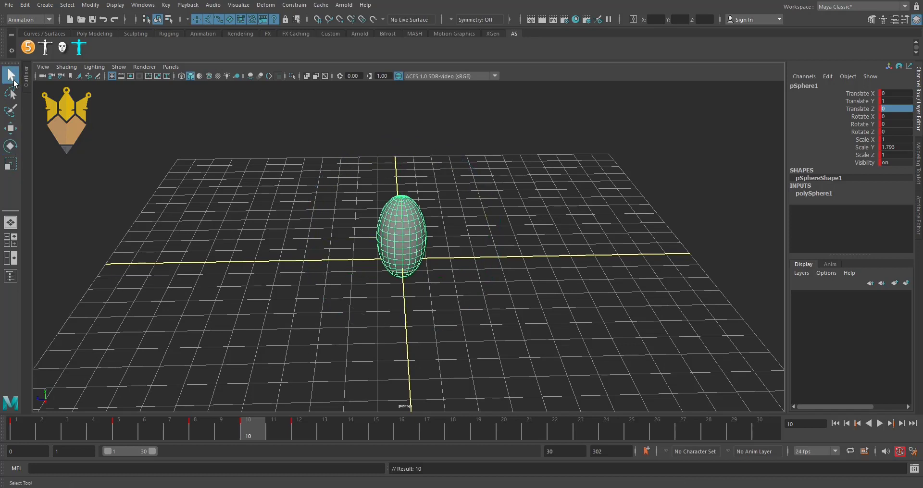
pyautogui.press('w')
pyautogui.press('e')
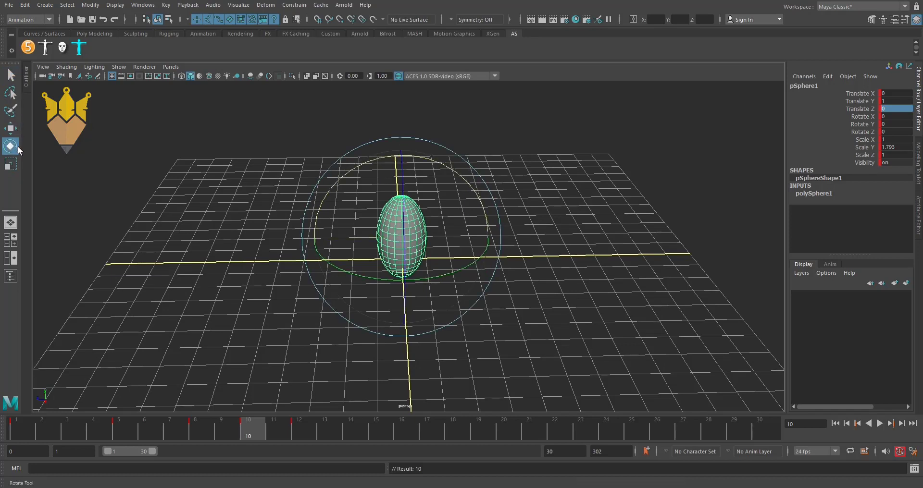
pyautogui.press('r')
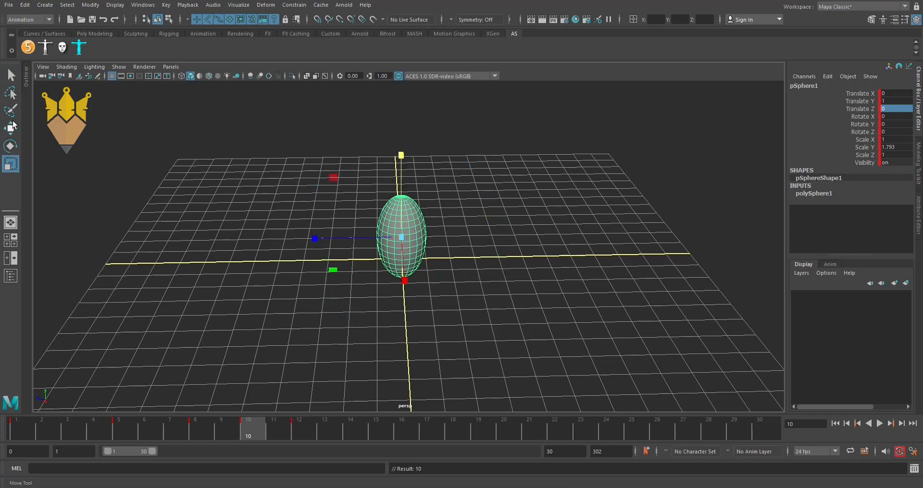
pyautogui.click(12, 76)
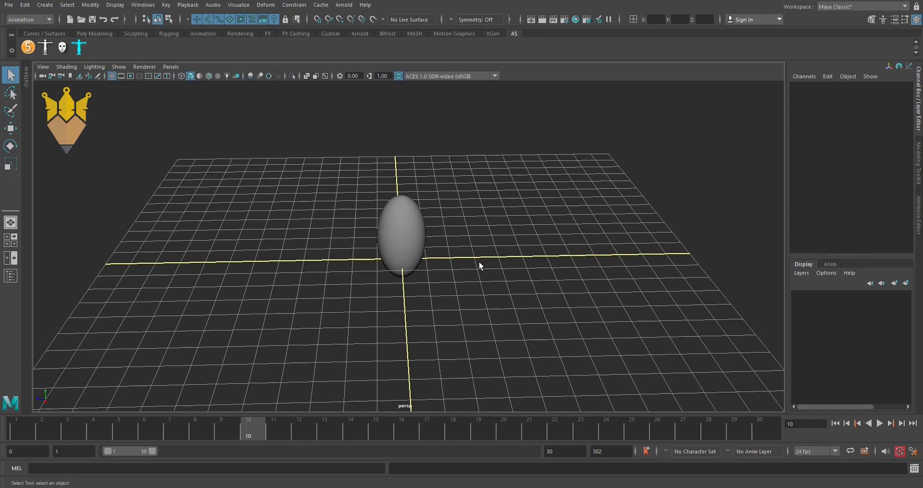
# Select the sphere and key its Scale Y at 1.5 on frame 10.
pyautogui.click(391, 228)
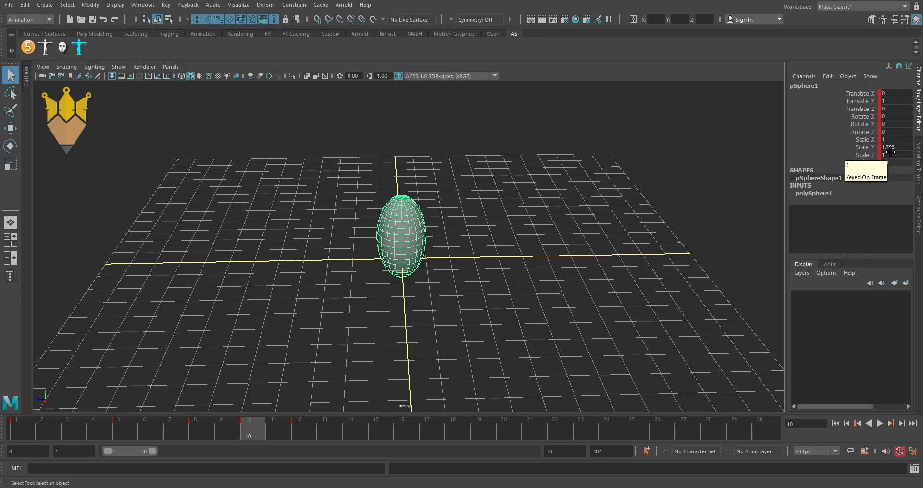
pyautogui.doubleClick(895, 147)
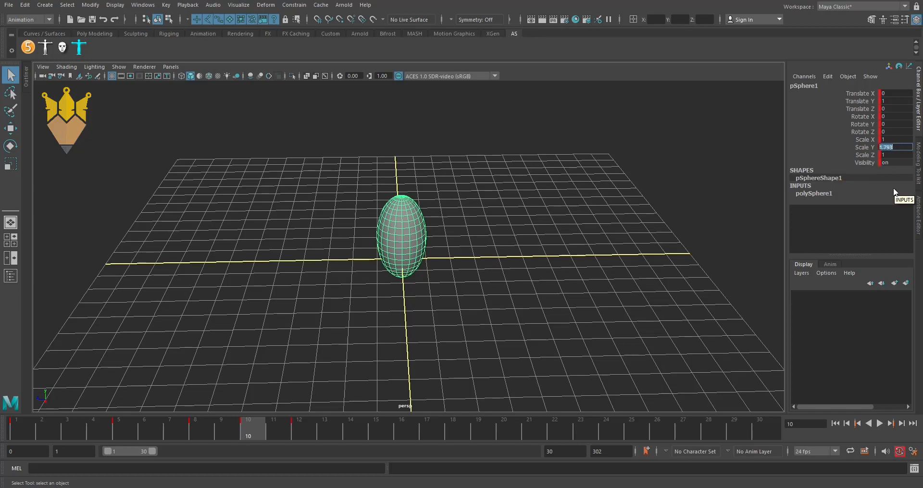
pyautogui.write('2')
pyautogui.press('Return')
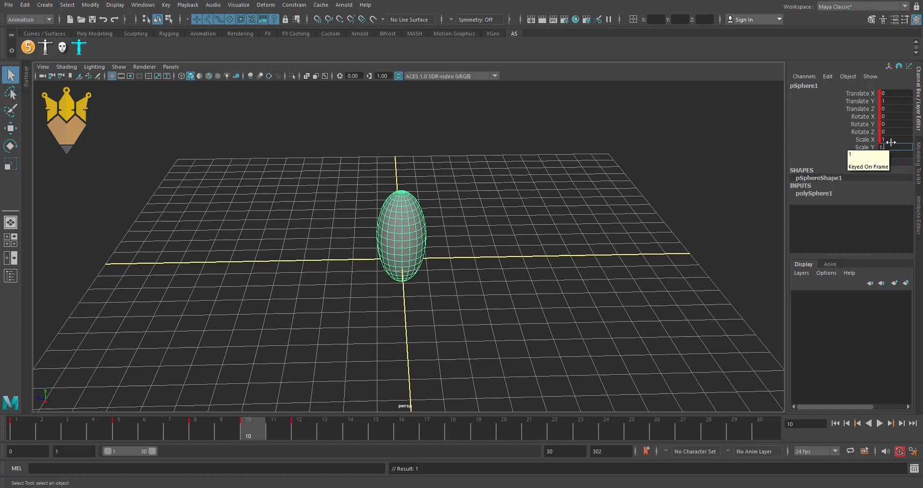
pyautogui.write('.5')
pyautogui.press('Return')
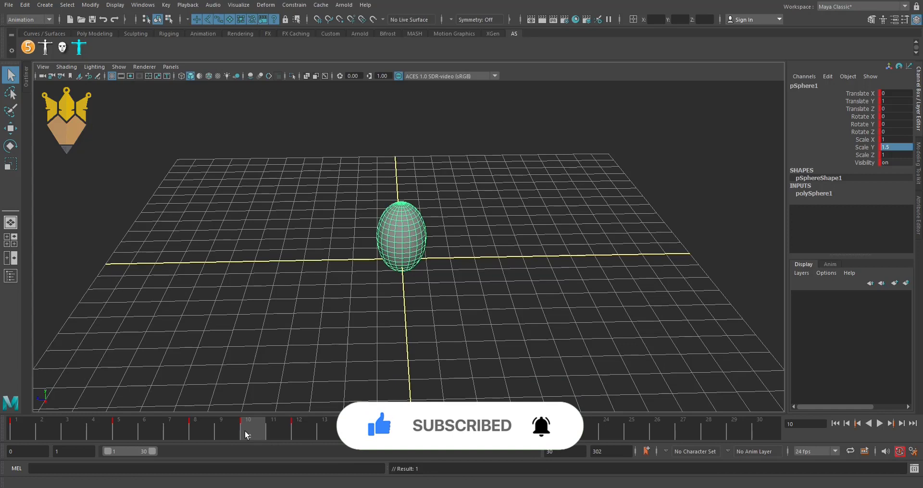
# Play back the squash-and-stretch, then return to frame 10 with Scale Y chosen for scaling.
pyautogui.moveTo(244, 430)
pyautogui.mouseDown()
pyautogui.moveTo(305, 435)
pyautogui.moveTo(248, 434)
pyautogui.mouseUp()
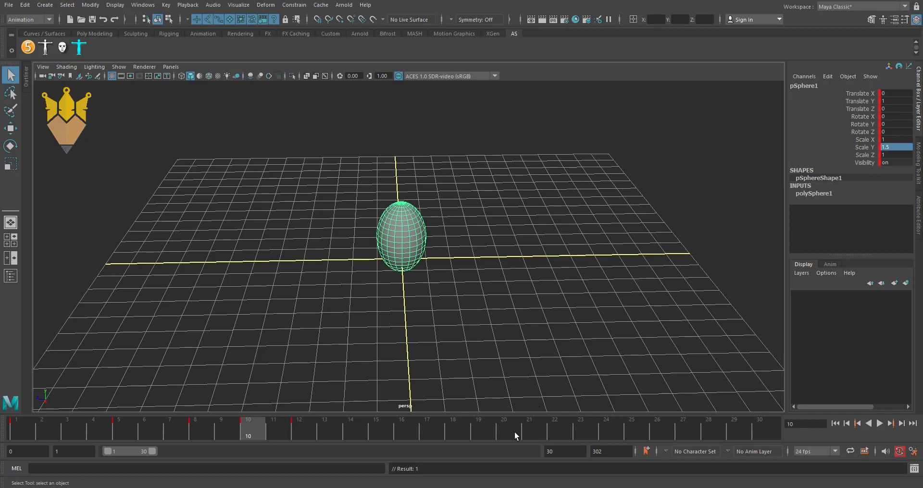
pyautogui.hotkey('alt', 'v')
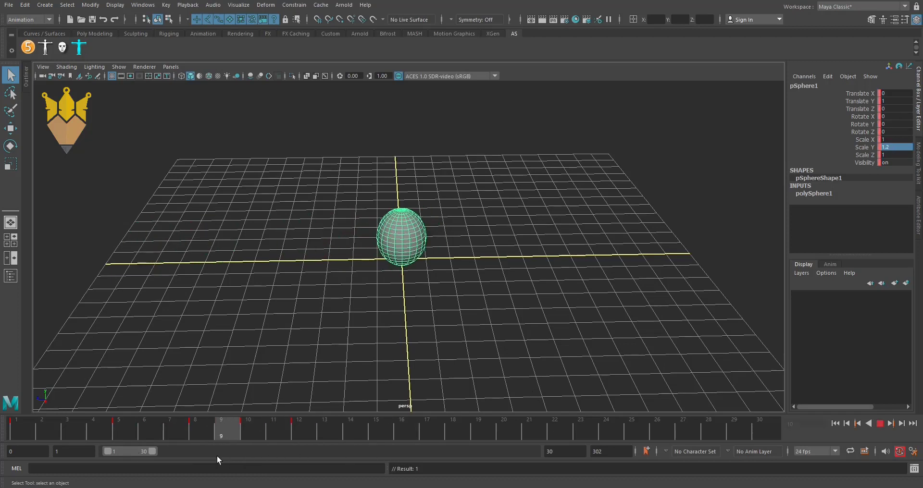
pyautogui.press('Escape')
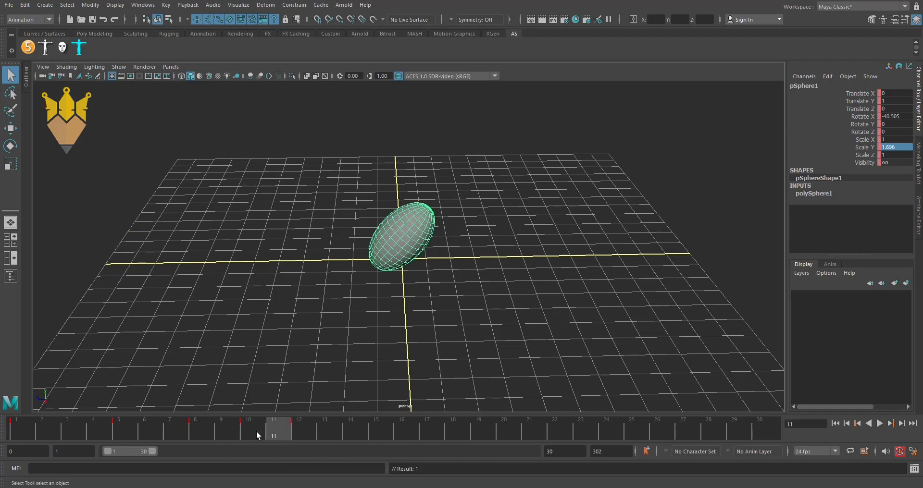
pyautogui.click(256, 431)
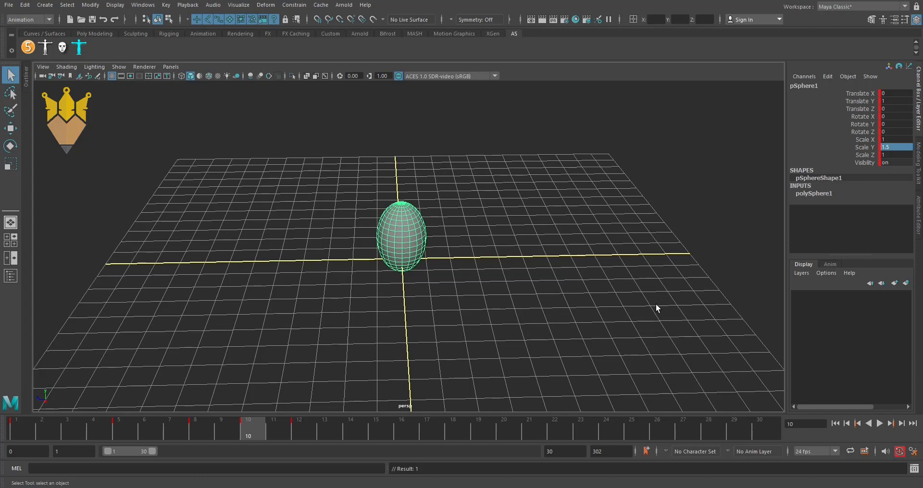
pyautogui.click(862, 148)
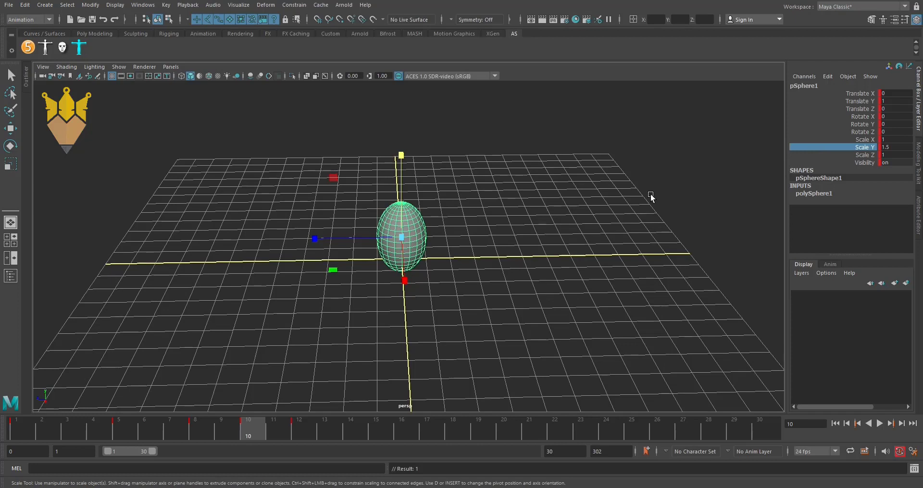
# Drag the Y scale handle until the sphere's Scale Y reads 2.059.
pyautogui.moveTo(651, 197); pyautogui.dragTo(603, 197, button='middle')
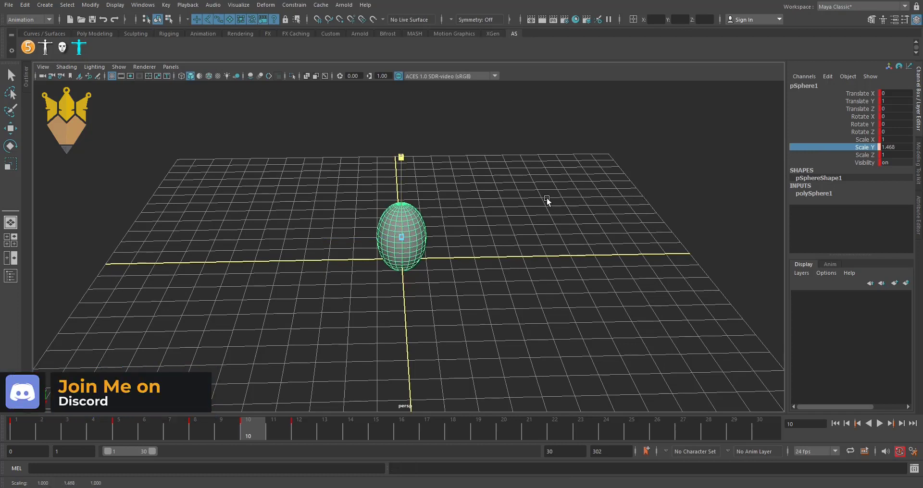
pyautogui.moveTo(547, 199); pyautogui.dragTo(503, 201, button='middle')
pyautogui.moveTo(592, 196); pyautogui.dragTo(274, 216, button='middle')
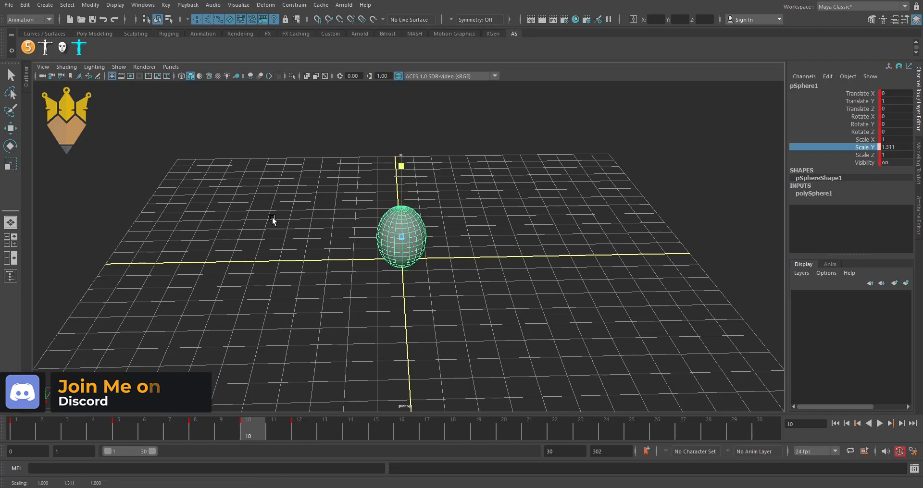
pyautogui.moveTo(716, 212); pyautogui.dragTo(311, 221, button='middle')
pyautogui.moveTo(869, 221); pyautogui.dragTo(422, 231, button='middle')
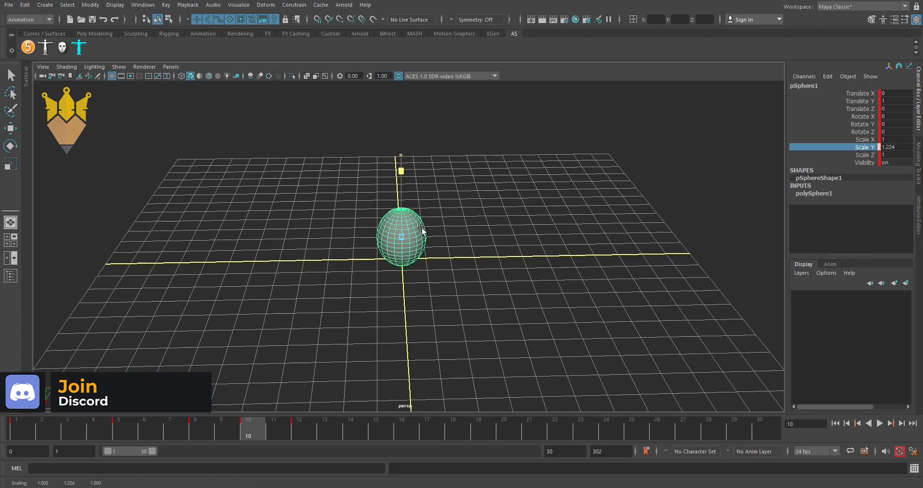
pyautogui.moveTo(788, 234)
pyautogui.mouseDown(button='middle')
pyautogui.moveTo(607, 235)
pyautogui.moveTo(612, 158)
pyautogui.moveTo(612, 261)
pyautogui.moveTo(618, 134)
pyautogui.moveTo(632, 253)
pyautogui.moveTo(632, 155)
pyautogui.moveTo(646, 161)
pyautogui.moveTo(640, 224)
pyautogui.moveTo(632, 103)
pyautogui.moveTo(651, 309)
pyautogui.moveTo(641, 128)
pyautogui.moveTo(643, 237)
pyautogui.moveTo(639, 151)
pyautogui.moveTo(647, 132)
pyautogui.mouseUp(button='middle')
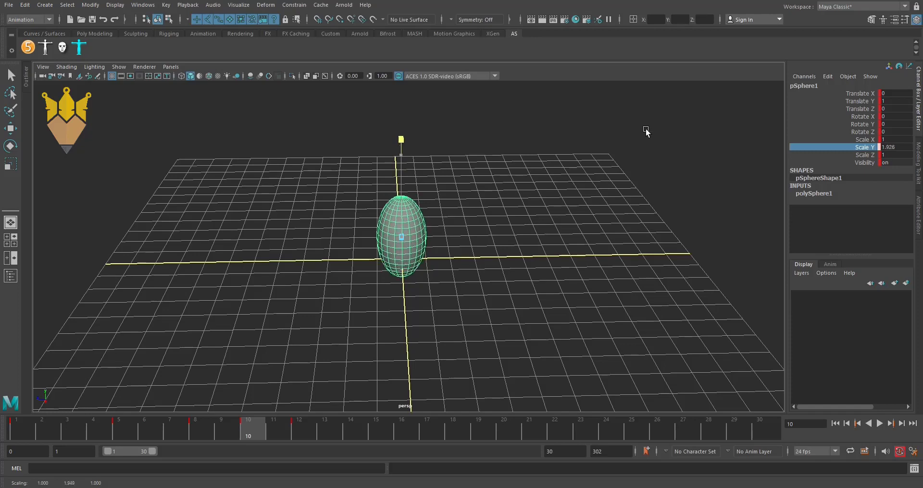
pyautogui.scroll(1, 647, 127)
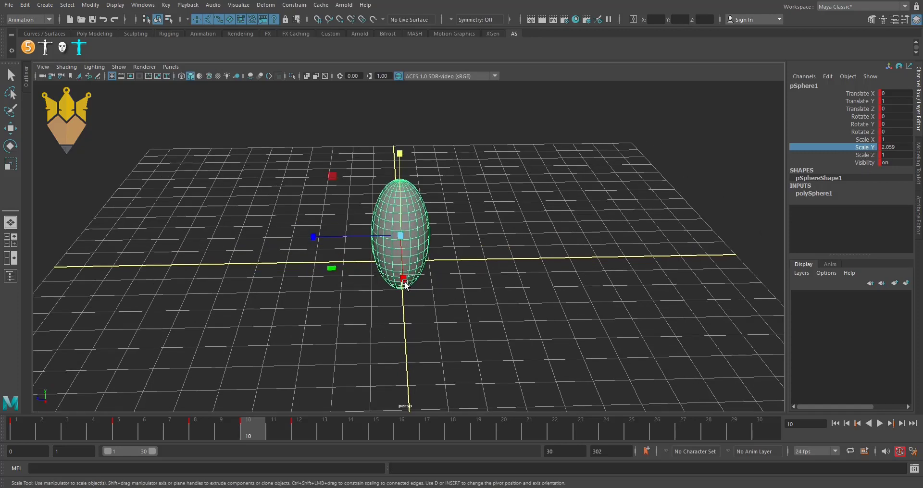
# Try scaling along X, Z and uniformly, undoing each so Scale X and Z stay 1.
pyautogui.moveTo(404, 282)
pyautogui.mouseDown()
pyautogui.moveTo(405, 274)
pyautogui.moveTo(419, 348)
pyautogui.mouseUp()
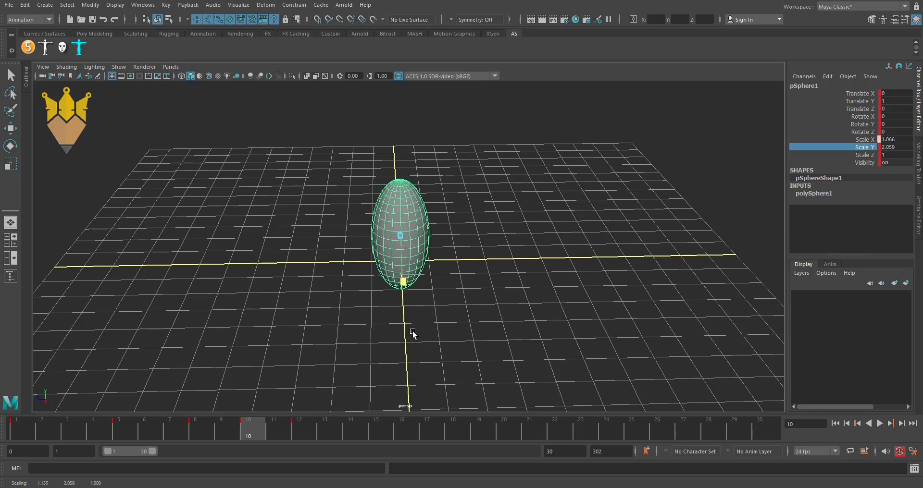
pyautogui.moveTo(419, 347); pyautogui.dragTo(436, 351)
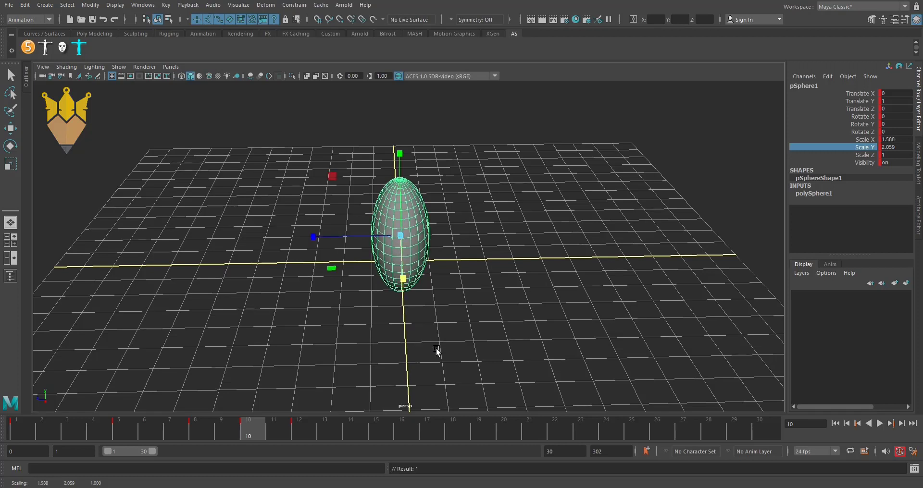
pyautogui.hotkey('ctrl', 'z')
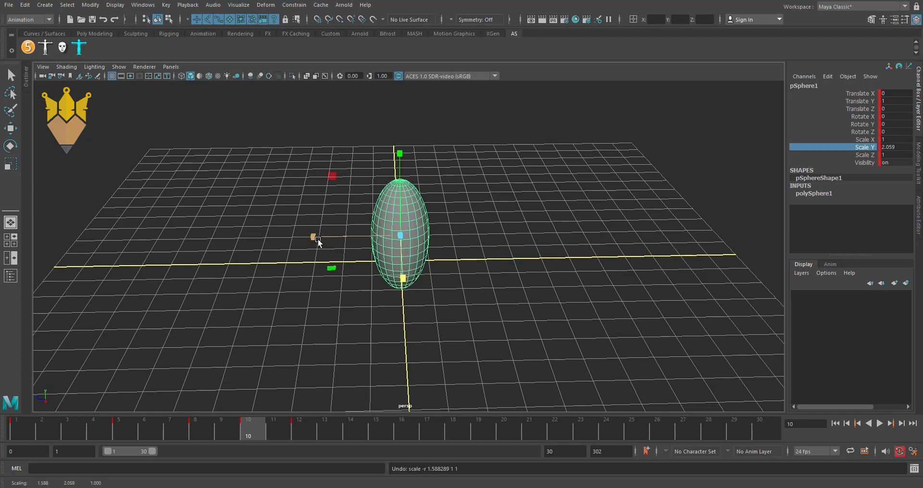
pyautogui.moveTo(316, 240)
pyautogui.mouseDown()
pyautogui.moveTo(103, 233)
pyautogui.moveTo(280, 228)
pyautogui.moveTo(243, 238)
pyautogui.moveTo(243, 265)
pyautogui.moveTo(275, 274)
pyautogui.moveTo(252, 274)
pyautogui.moveTo(270, 263)
pyautogui.moveTo(240, 264)
pyautogui.moveTo(284, 263)
pyautogui.moveTo(265, 263)
pyautogui.mouseUp()
pyautogui.hotkey('ctrl', 'z')
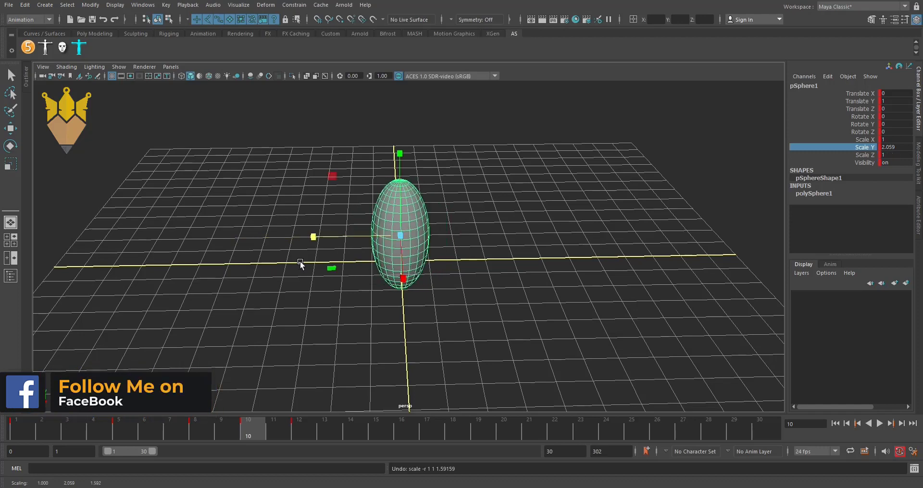
pyautogui.moveTo(402, 235)
pyautogui.mouseDown()
pyautogui.moveTo(469, 260)
pyautogui.moveTo(410, 243)
pyautogui.moveTo(456, 267)
pyautogui.moveTo(411, 252)
pyautogui.moveTo(478, 265)
pyautogui.moveTo(394, 249)
pyautogui.moveTo(445, 259)
pyautogui.moveTo(444, 271)
pyautogui.mouseUp()
pyautogui.hotkey('ctrl', 'z')
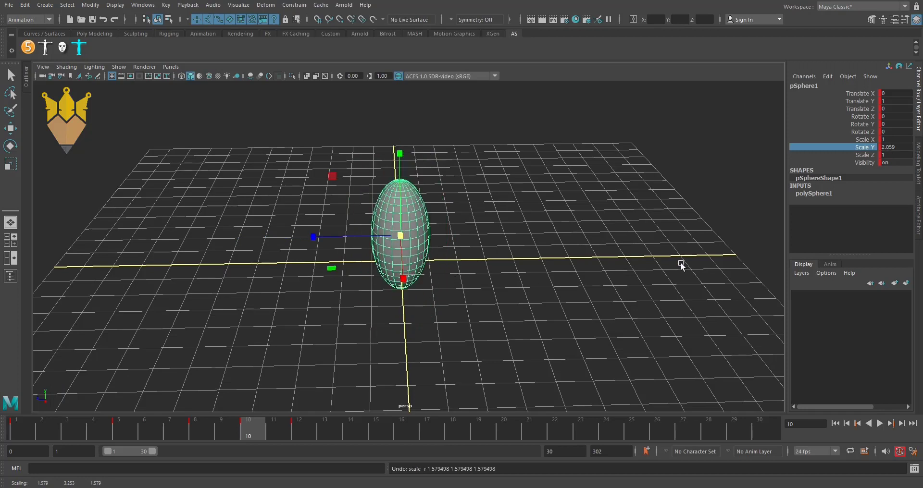
pyautogui.click(848, 155)
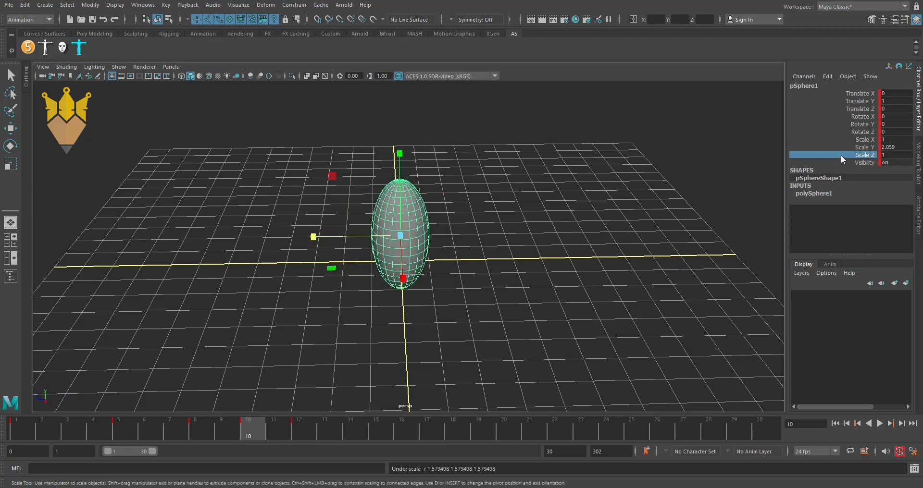
pyautogui.moveTo(636, 198)
pyautogui.mouseDown(button='middle')
pyautogui.moveTo(371, 208)
pyautogui.moveTo(644, 216)
pyautogui.moveTo(497, 217)
pyautogui.mouseUp(button='middle')
pyautogui.hotkey('ctrl', 'z')
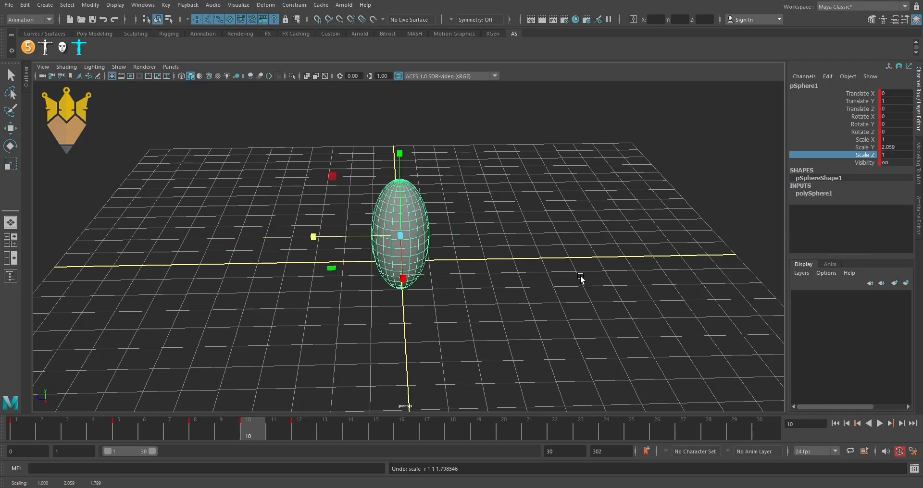
# Set Scale Y to 2 in the Channel Box, and return Scale X to 1 after trying 1.5.
pyautogui.doubleClick(895, 147)
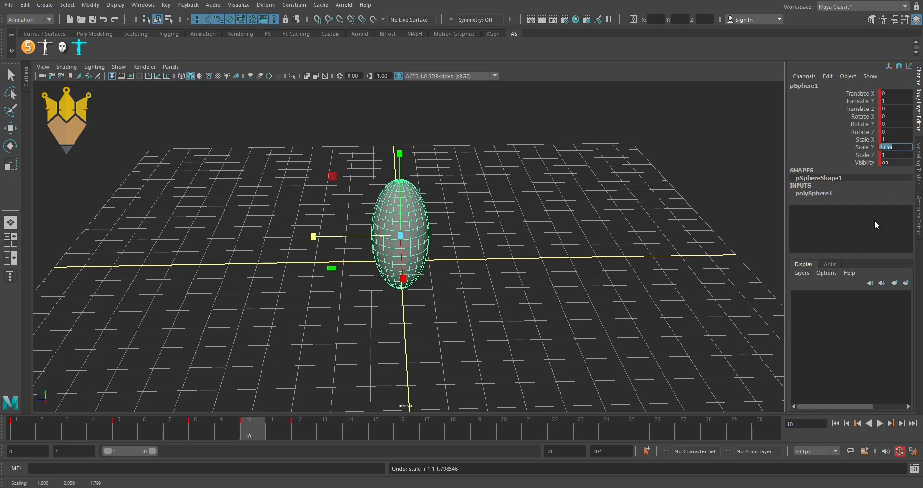
pyautogui.write('2')
pyautogui.press('Return')
pyautogui.press('Return')
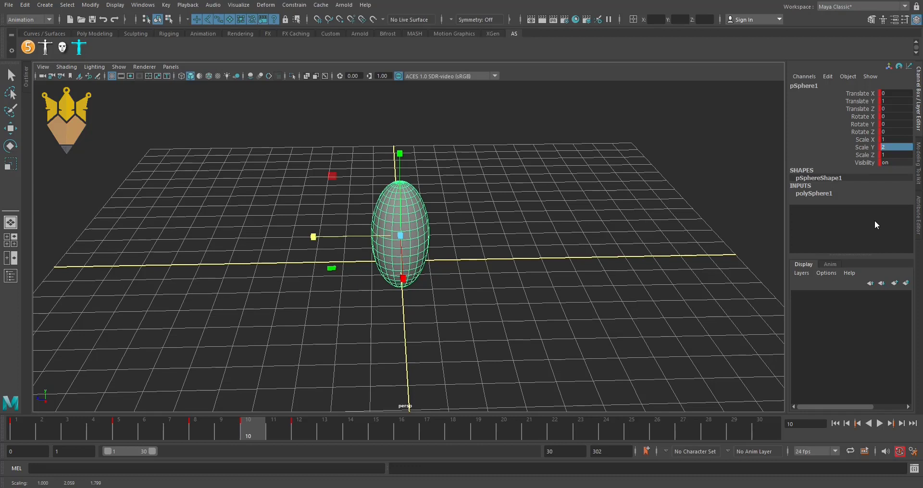
pyautogui.doubleClick(888, 139)
pyautogui.write('1.5')
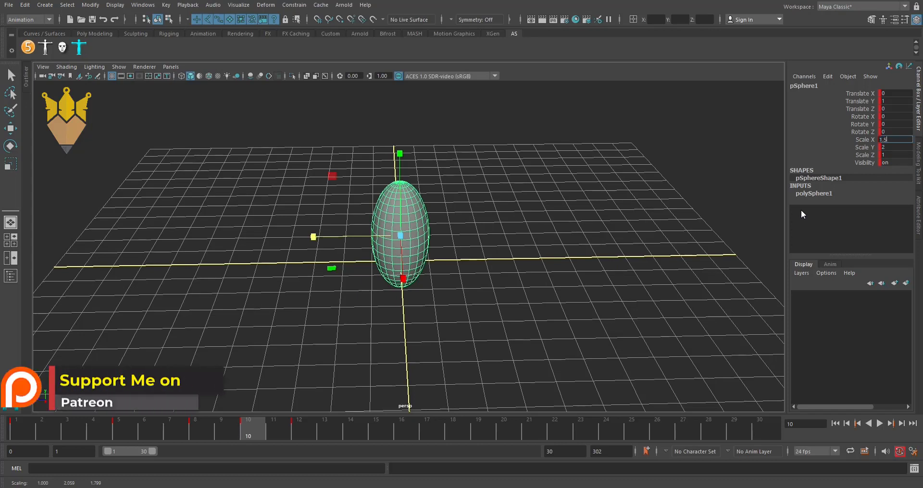
pyautogui.press('Return')
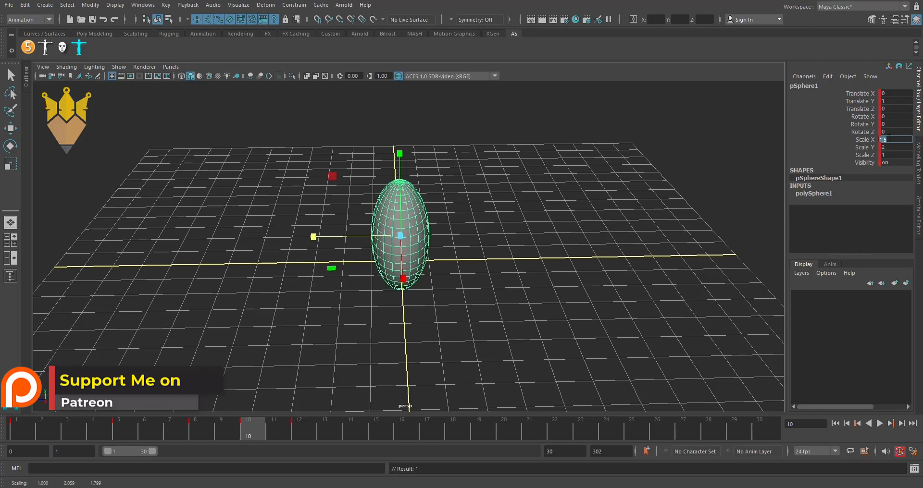
pyautogui.write('s')
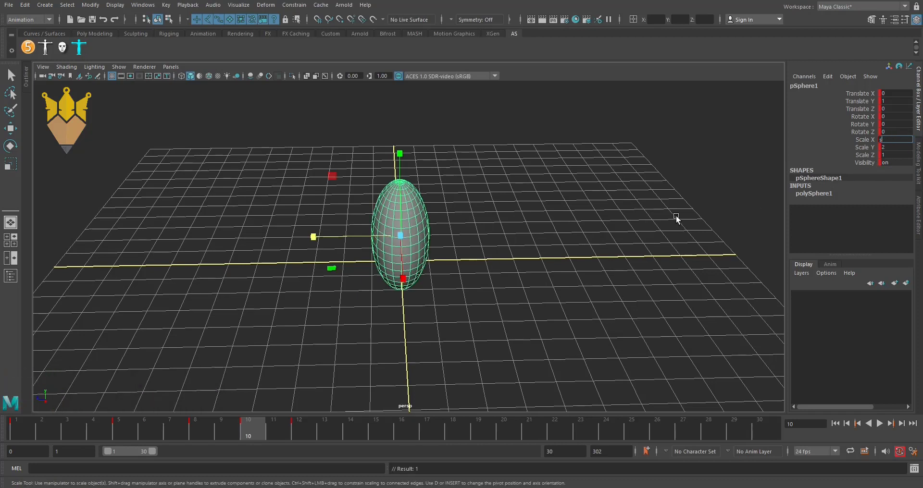
pyautogui.write('w')
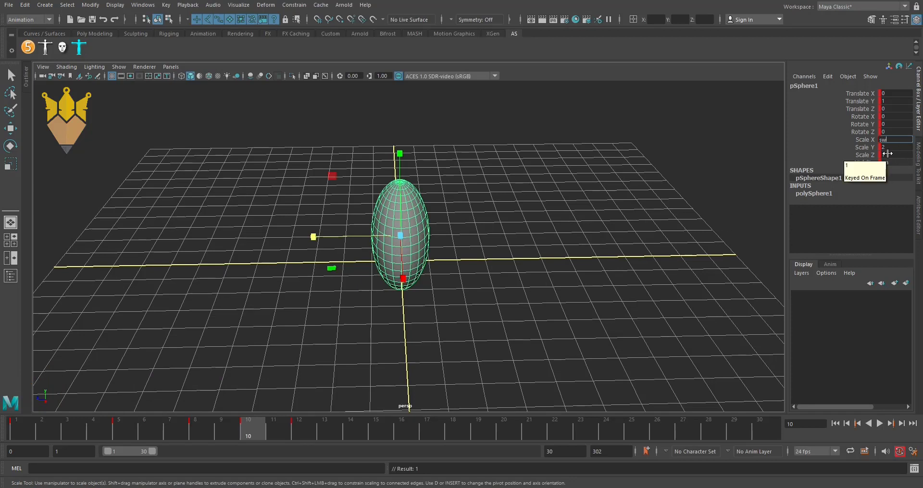
pyautogui.press('Escape')
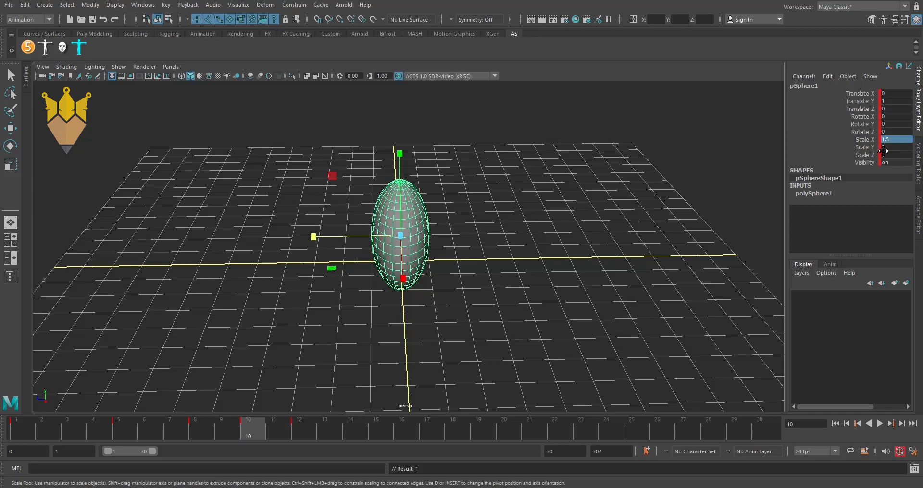
pyautogui.doubleClick(886, 138)
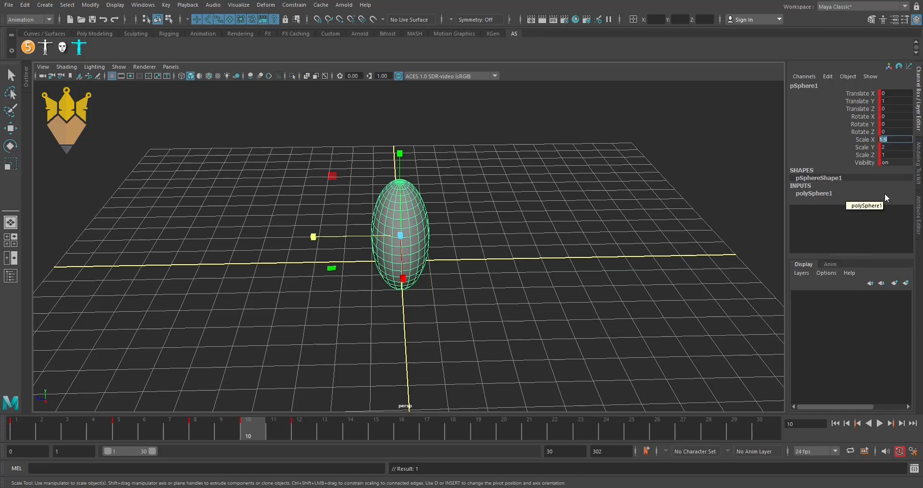
pyautogui.write('1')
# Reset pSphere1's Scale X to 1 so the sphere is round again at frame 1.
pyautogui.press('Return')
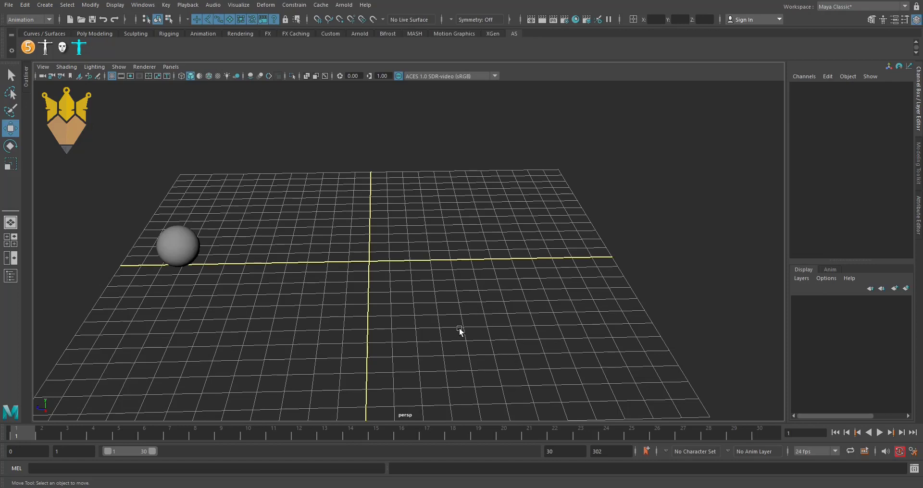
# Orbit the perspective view to see the grid and sphere from a new angle.
pyautogui.moveTo(459, 331)
pyautogui.keyDown('alt'); pyautogui.mouseDown()
pyautogui.moveTo(447, 309)
pyautogui.moveTo(395, 309)
pyautogui.moveTo(388, 287)
pyautogui.moveTo(402, 302)
pyautogui.mouseUp(); pyautogui.keyUp('alt')
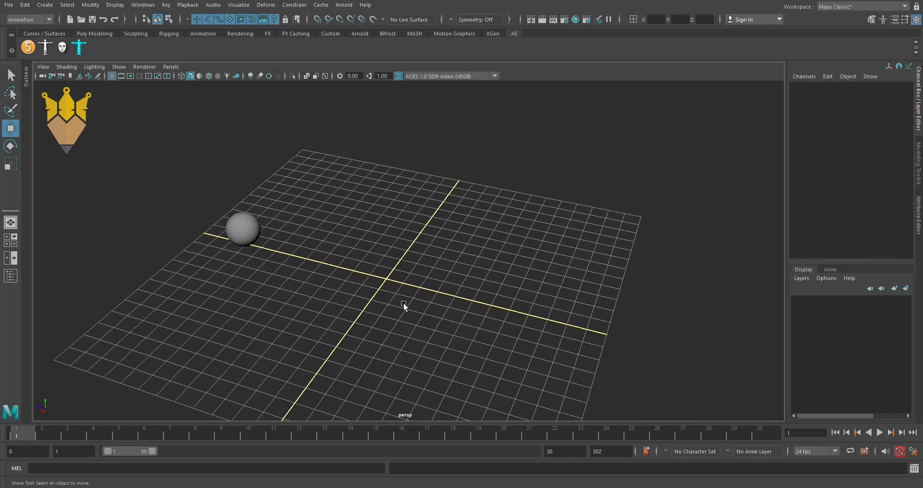